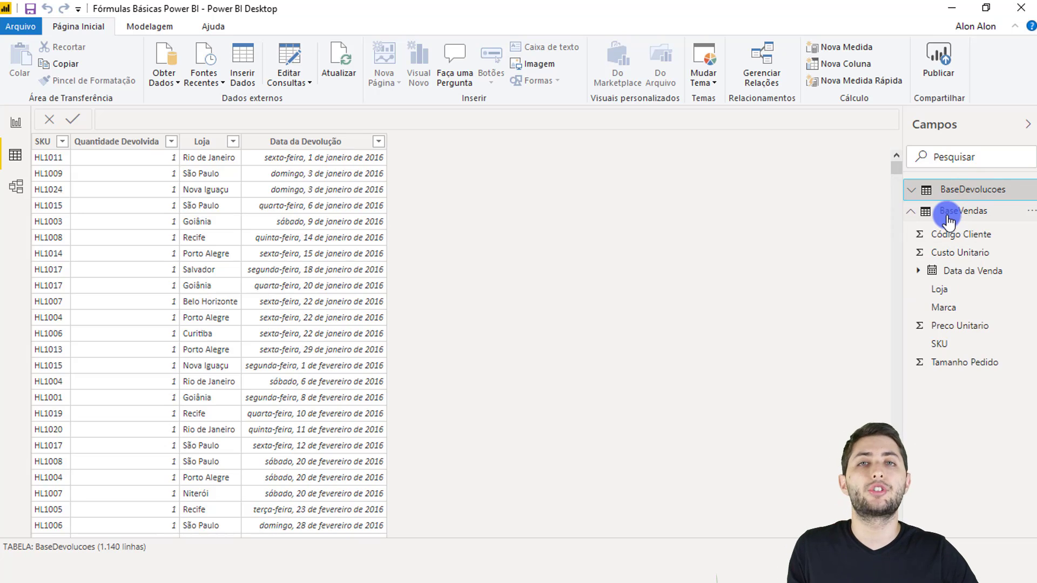
Step: Show the BaseVendas table and review its columns from SKU through Custo Unitario
click(949, 213)
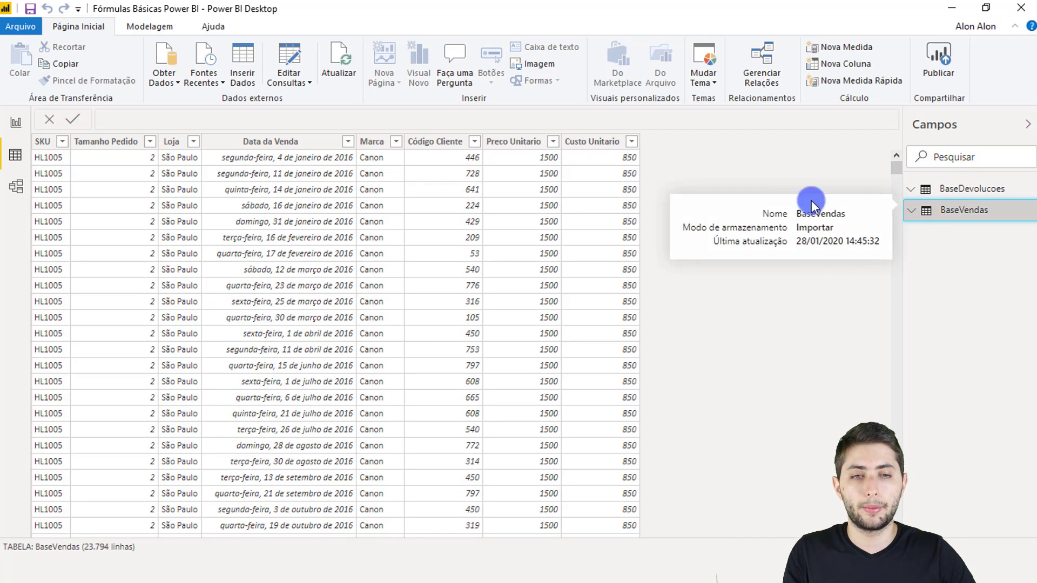
click(43, 140)
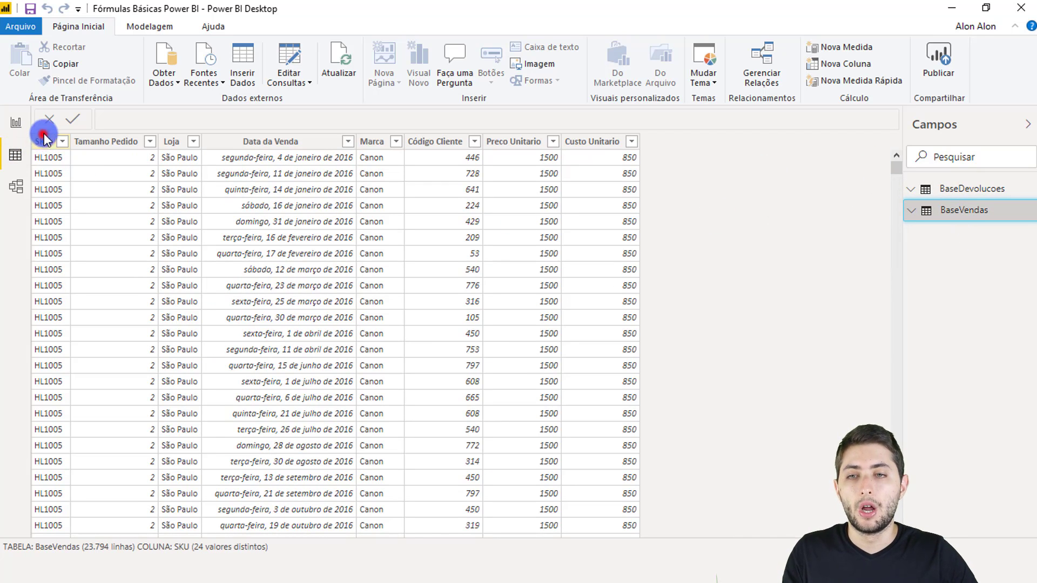
click(116, 141)
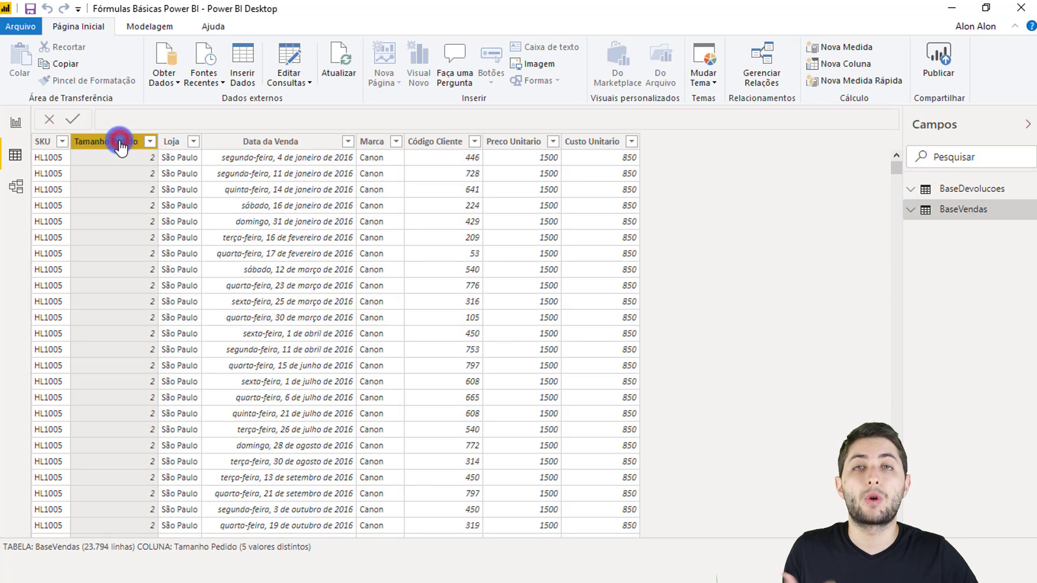
click(172, 140)
click(249, 141)
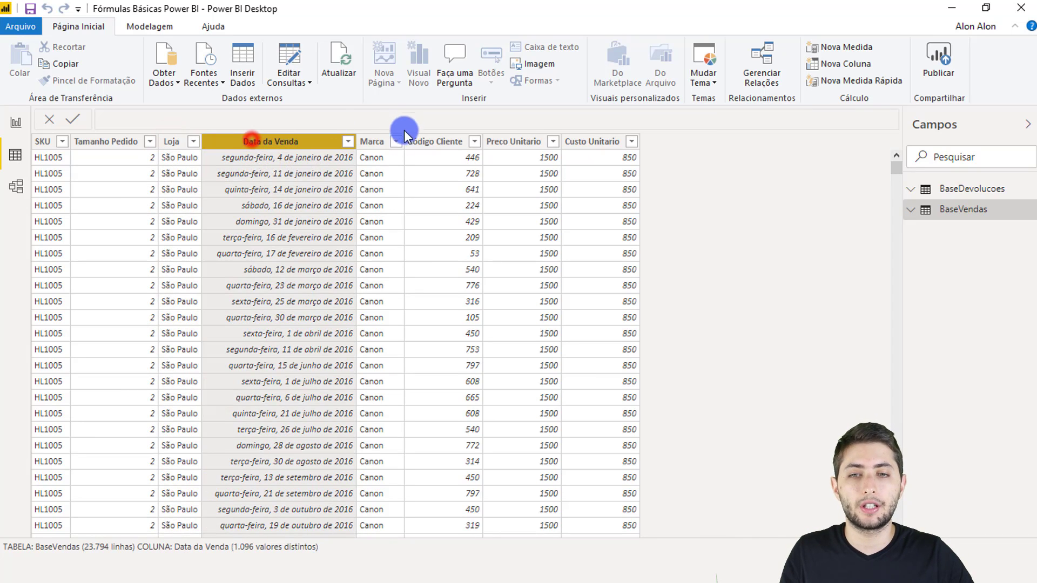
click(381, 140)
click(448, 145)
click(519, 141)
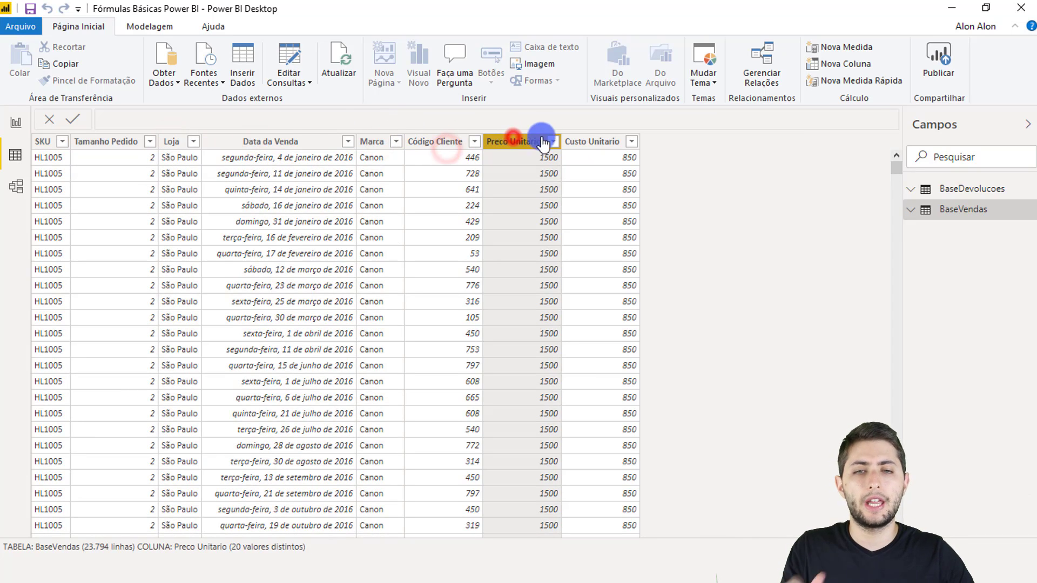
click(597, 138)
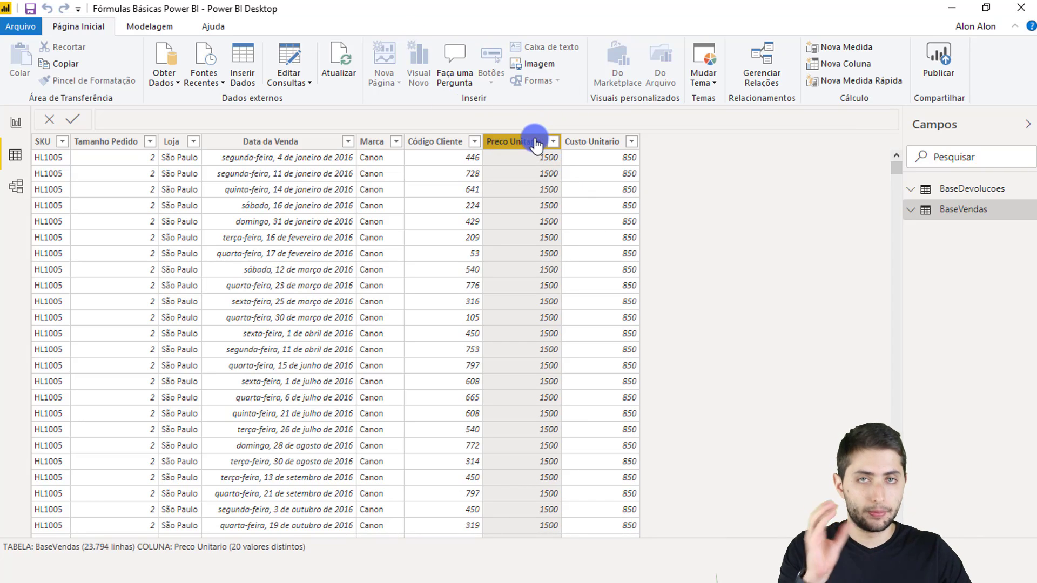
Step: Examine Tamanho Pedido, Data da Venda and Preco Unitario in the first sale, and check the unit price across further BaseVendas rows
click(109, 142)
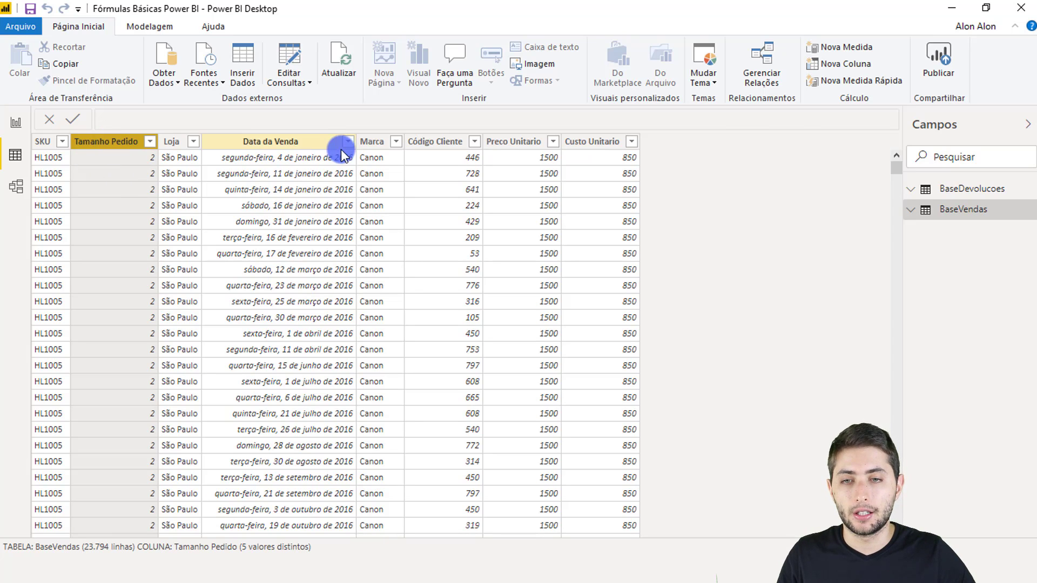
click(274, 155)
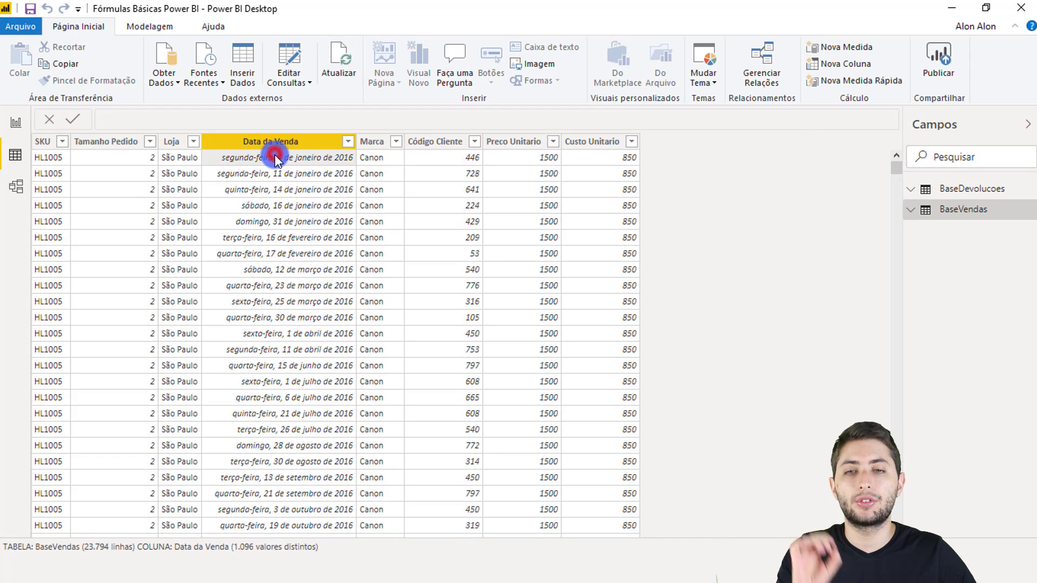
click(146, 157)
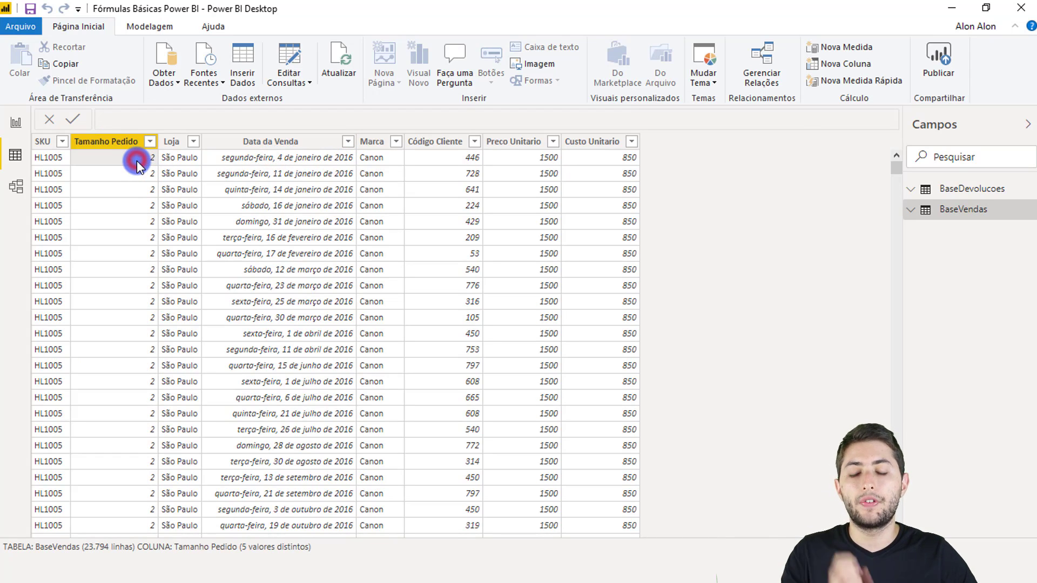
click(536, 157)
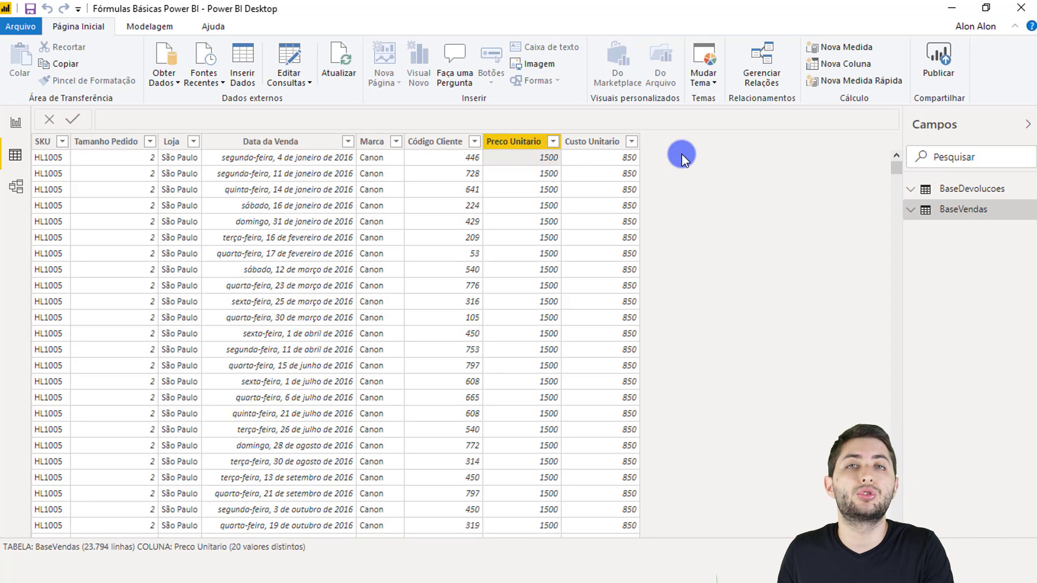
click(134, 163)
click(528, 155)
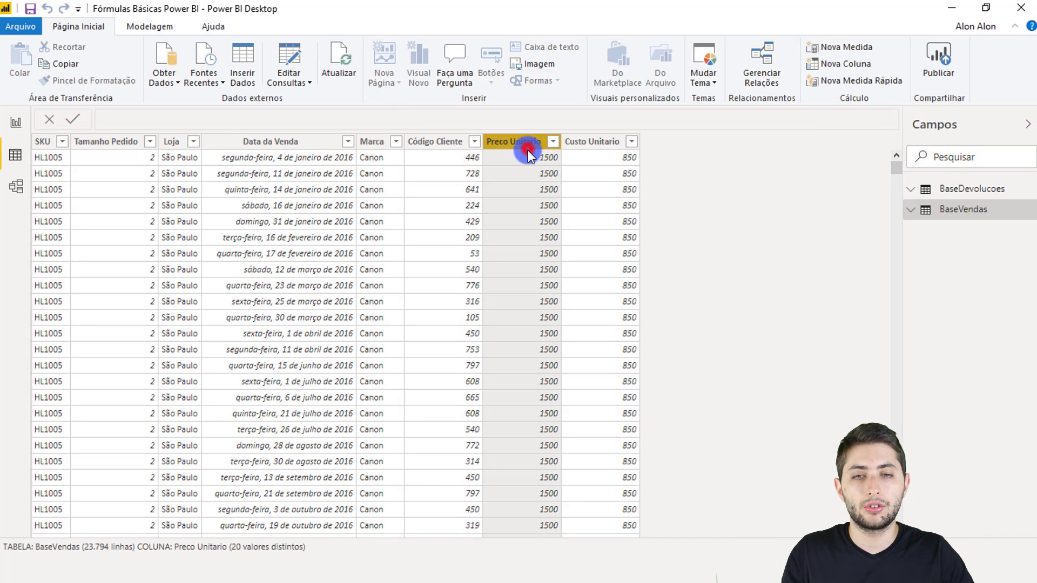
click(677, 168)
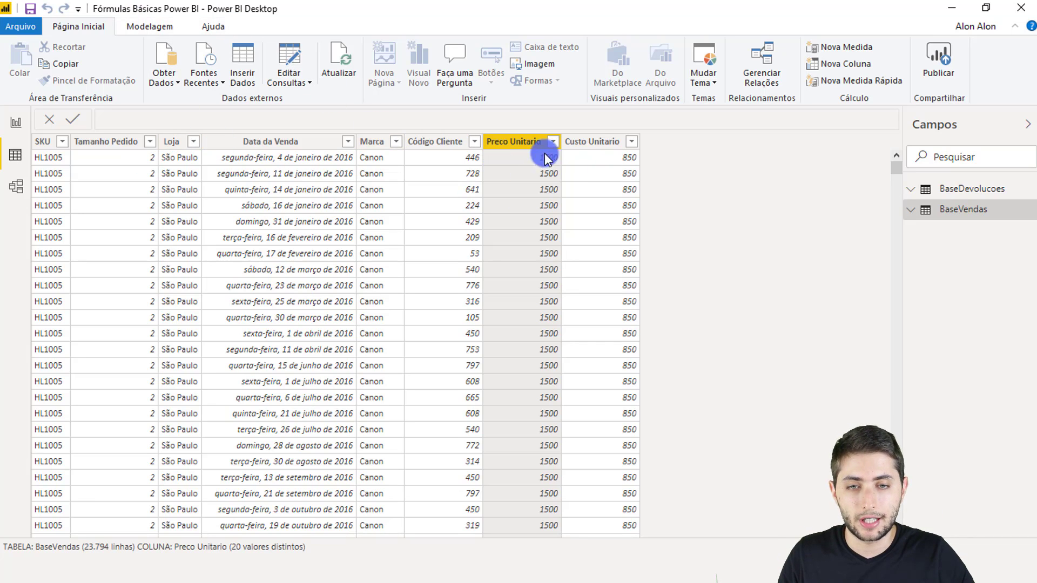
scroll(574, 186, down, 20)
scroll(574, 186, down, 20)
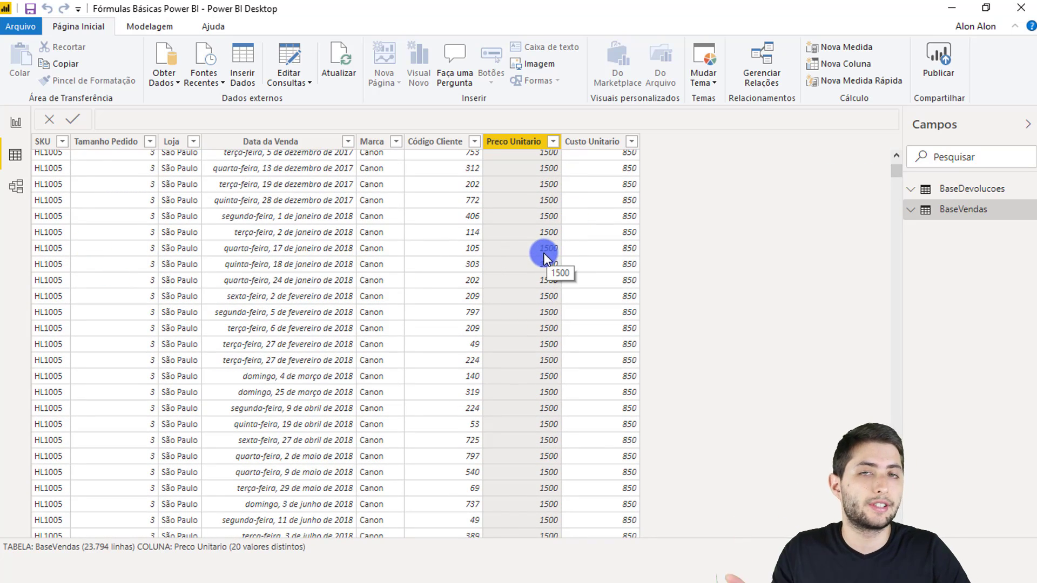
drag(897, 170, 899, 164)
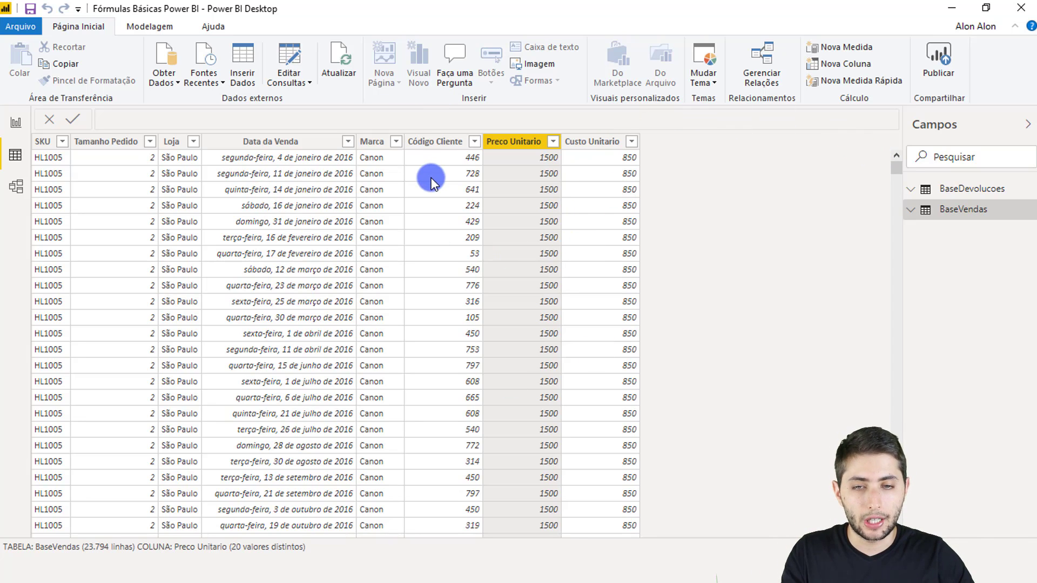
Step: Add a calculated column to BaseVendas named "Faturamento na Venda", with the formula text enlarged for readability
right_click(413, 182)
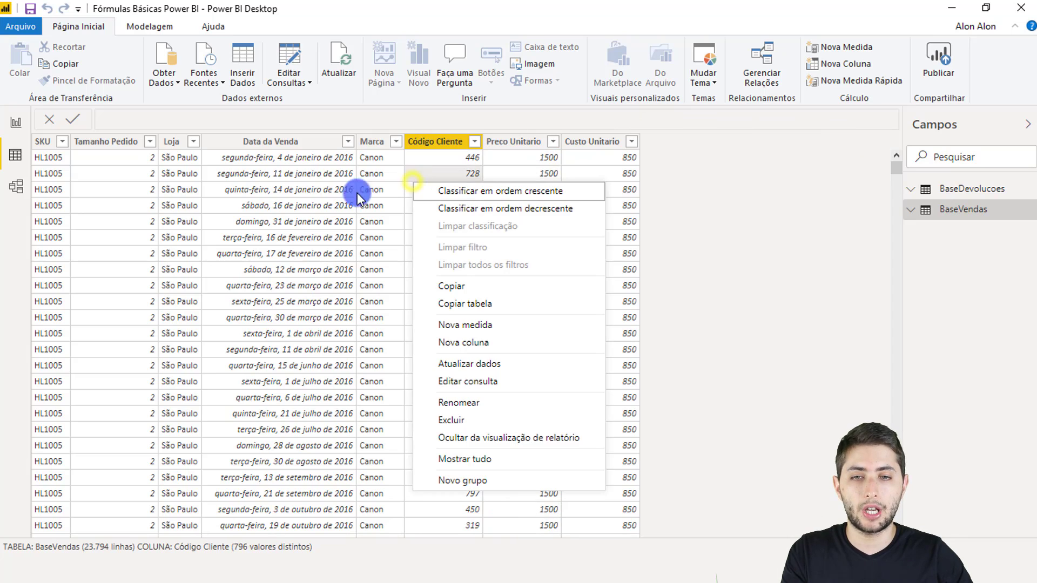
click(476, 343)
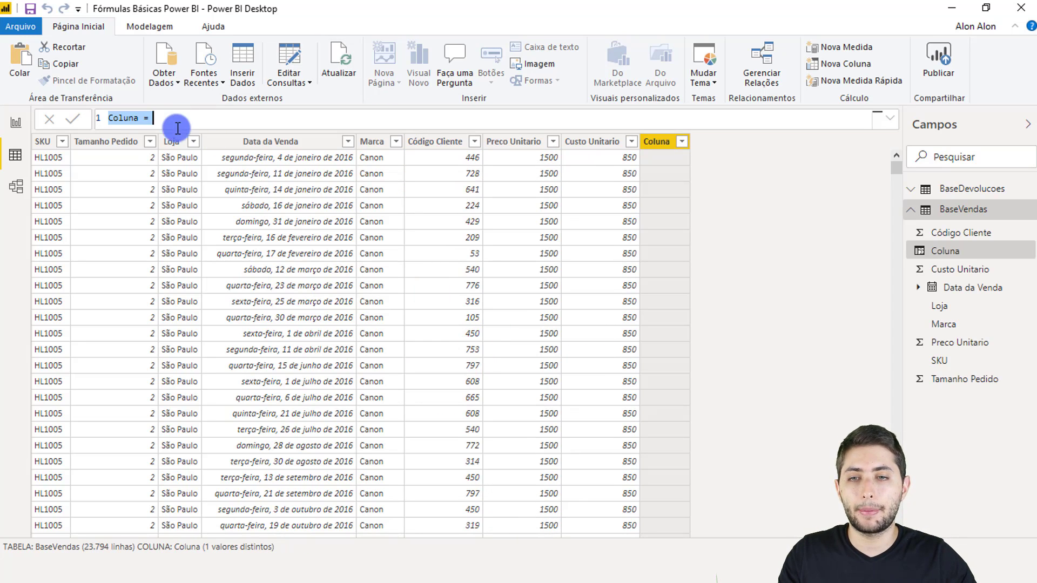
scroll(170, 120, up, 4)
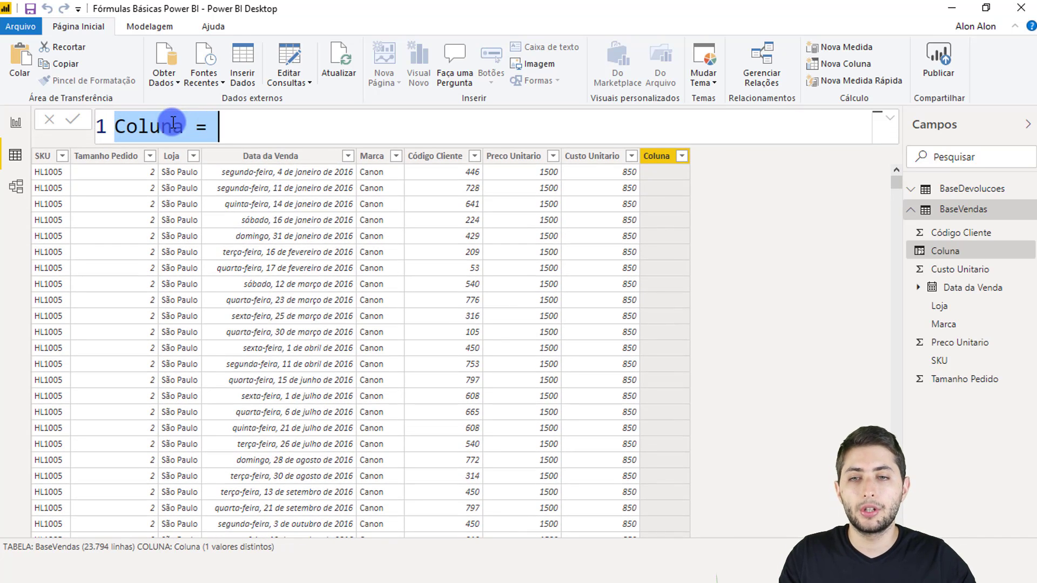
scroll(173, 122, up, 1)
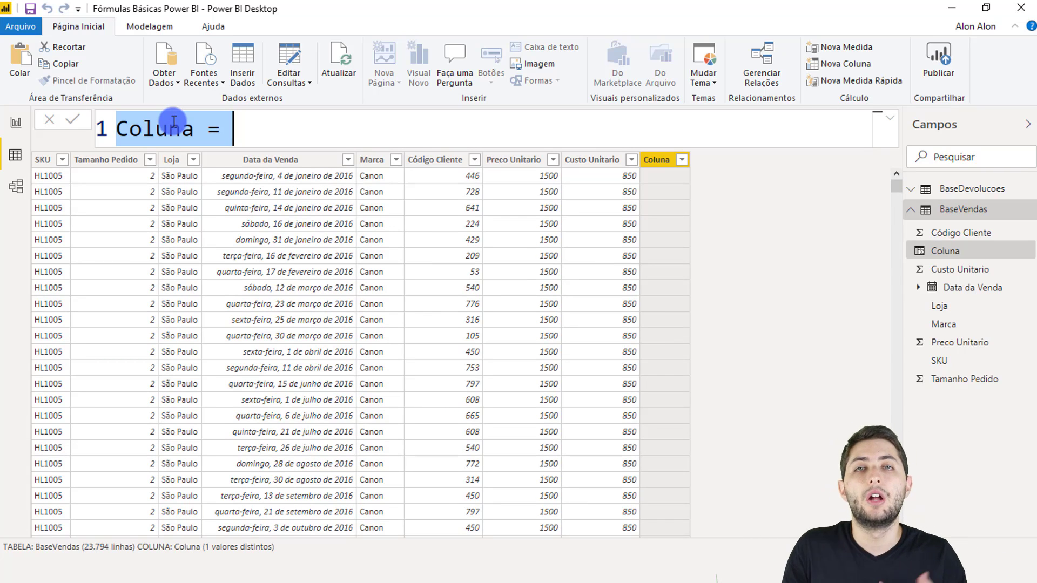
text(Faturamento na Venda =)
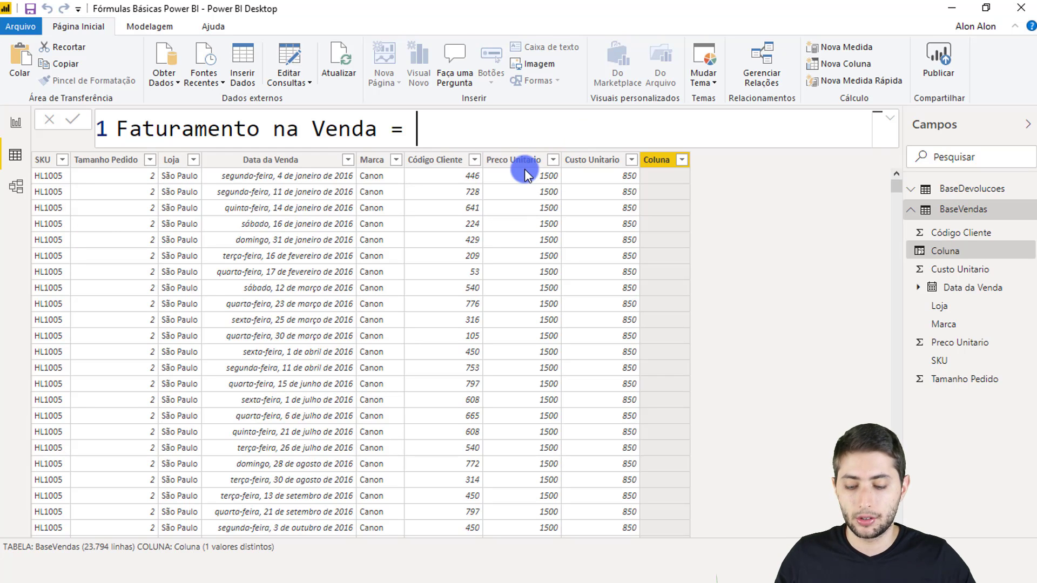
Step: Define the Faturamento na Venda column as BaseVendas[Tamanho Pedido]*BaseVendas[Preco Unitario]
text(tama)
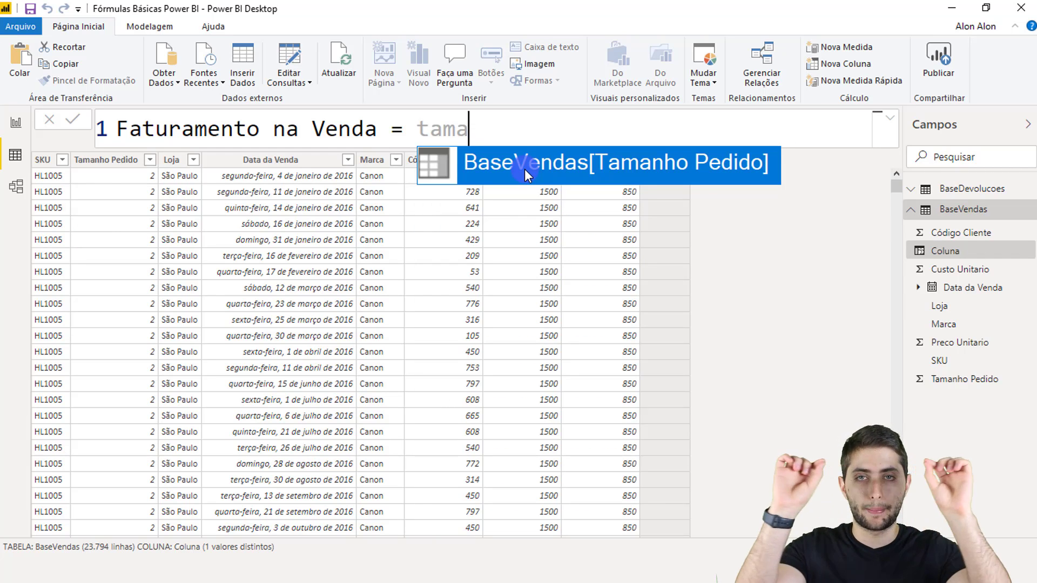
click(655, 170)
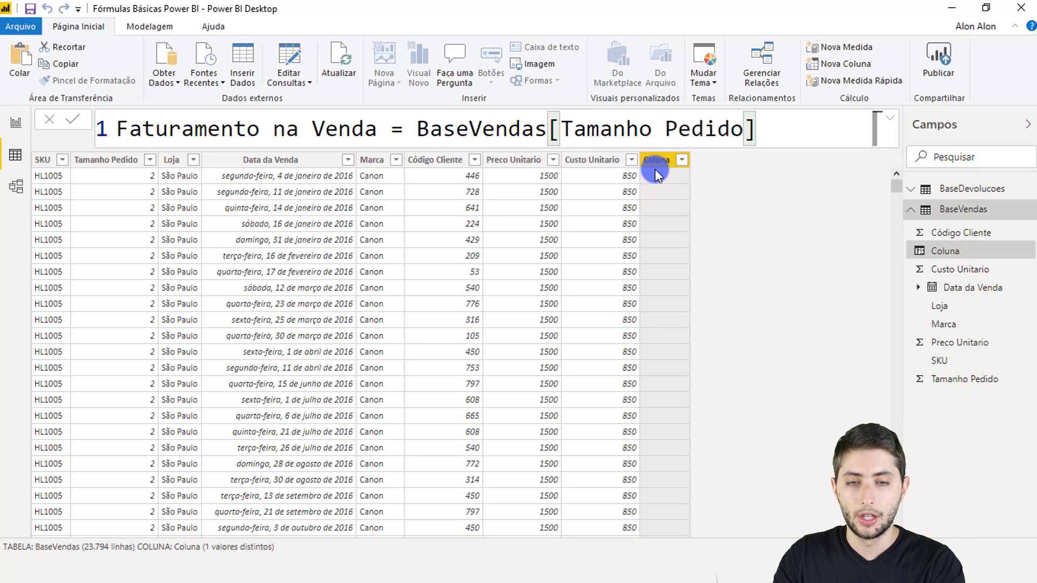
text(*)
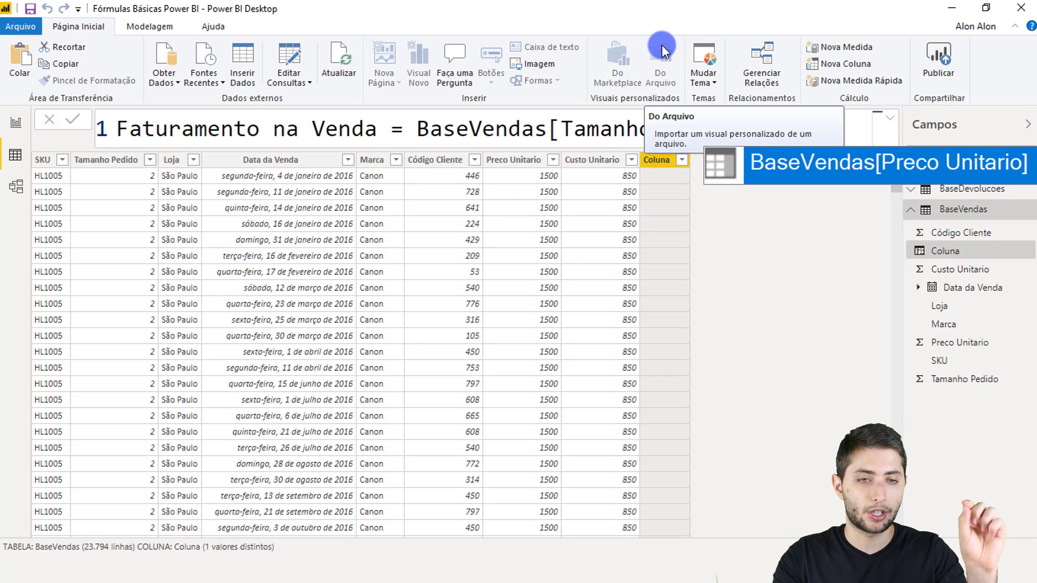
text(preco)
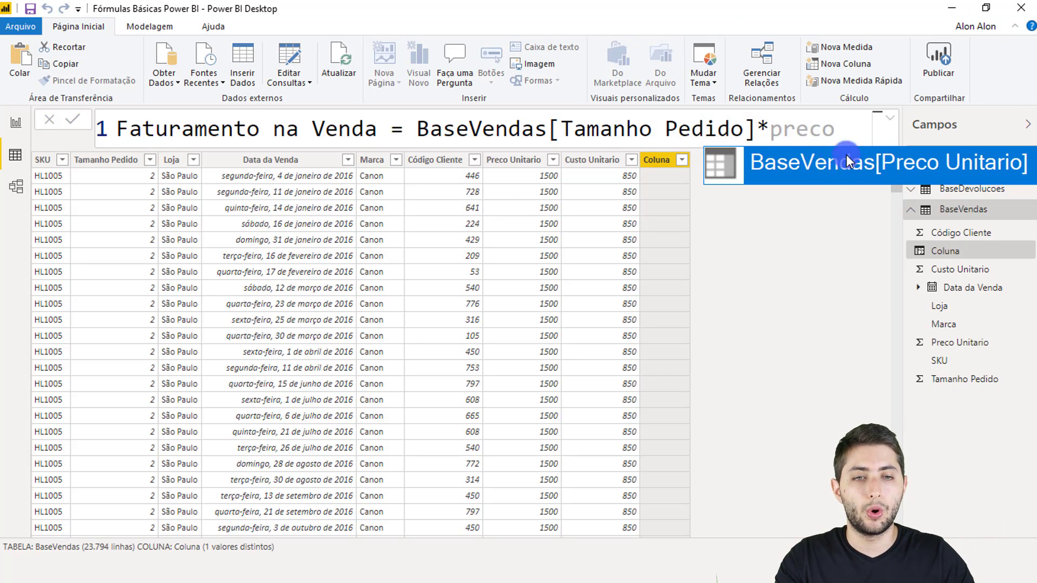
click(916, 167)
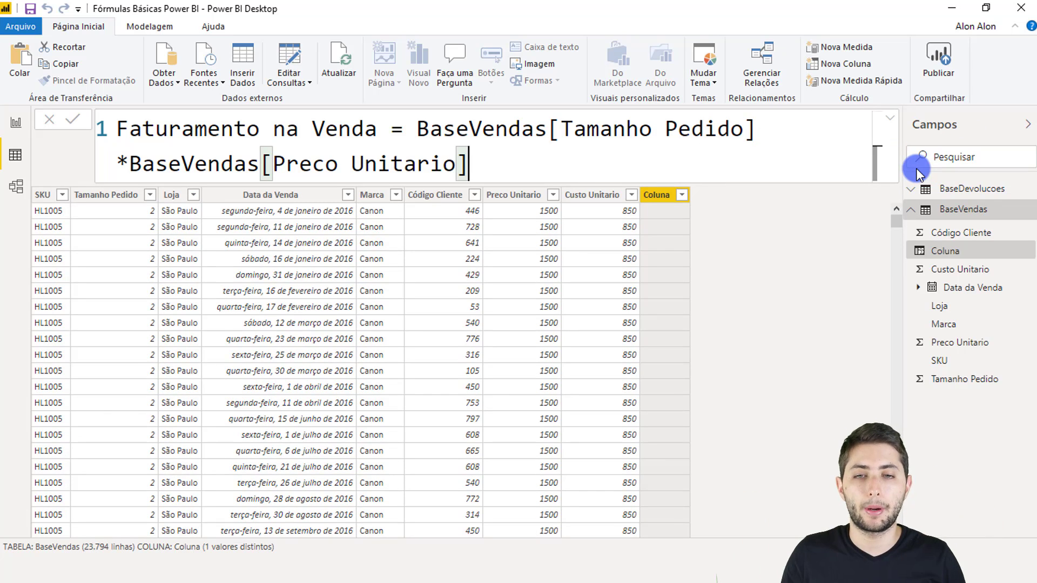
key(Return)
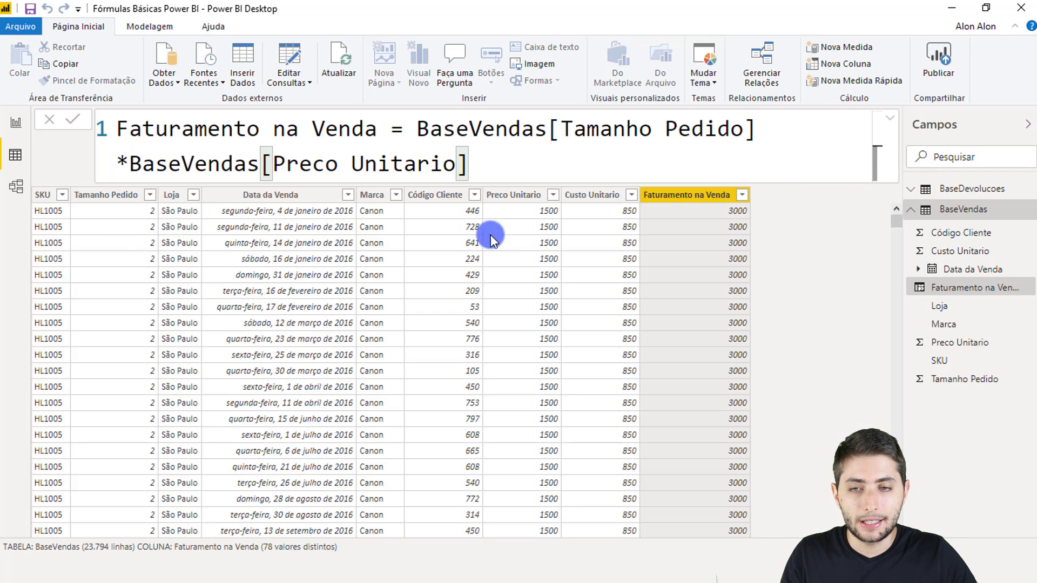
Step: Check Faturamento na Venda against order size and unit price in the first row and in rows far down the table
click(134, 221)
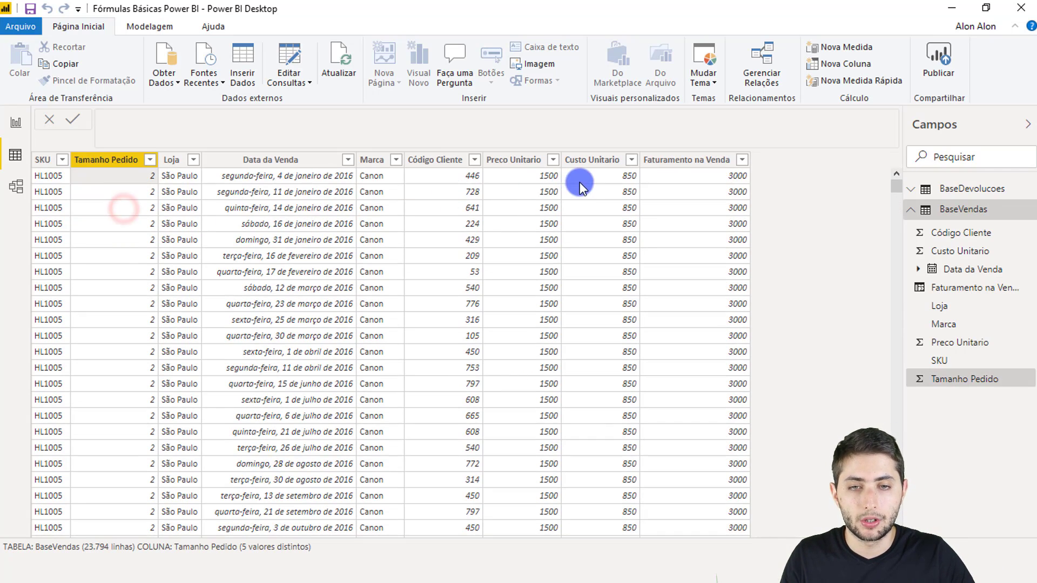
click(537, 160)
click(695, 160)
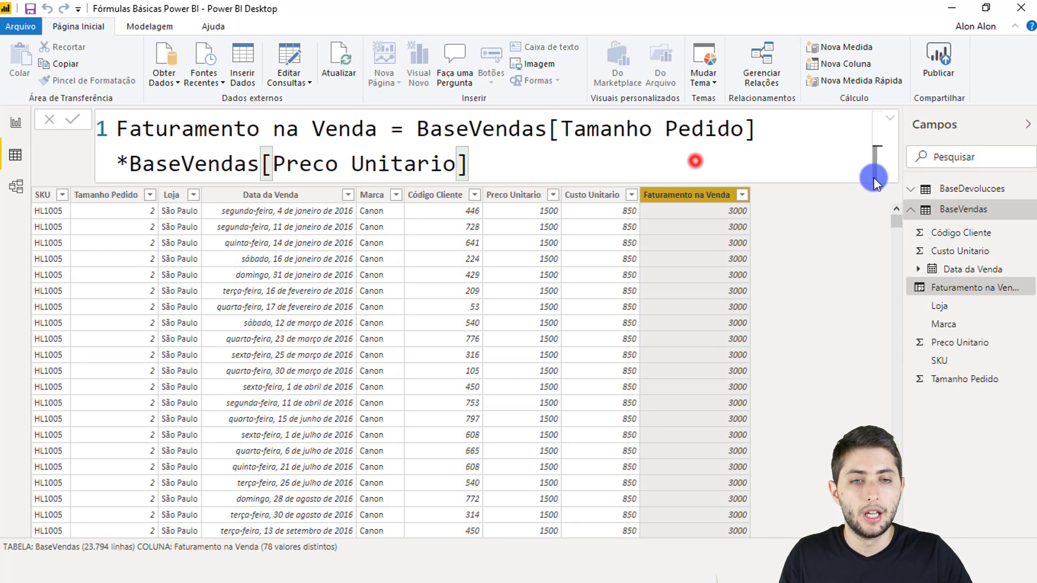
drag(895, 223, 894, 421)
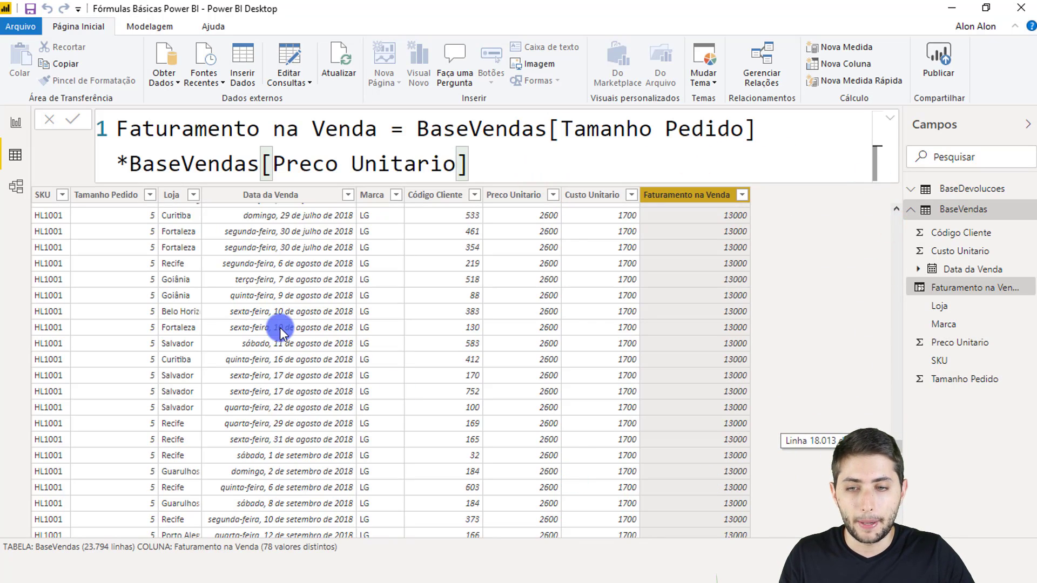
click(126, 404)
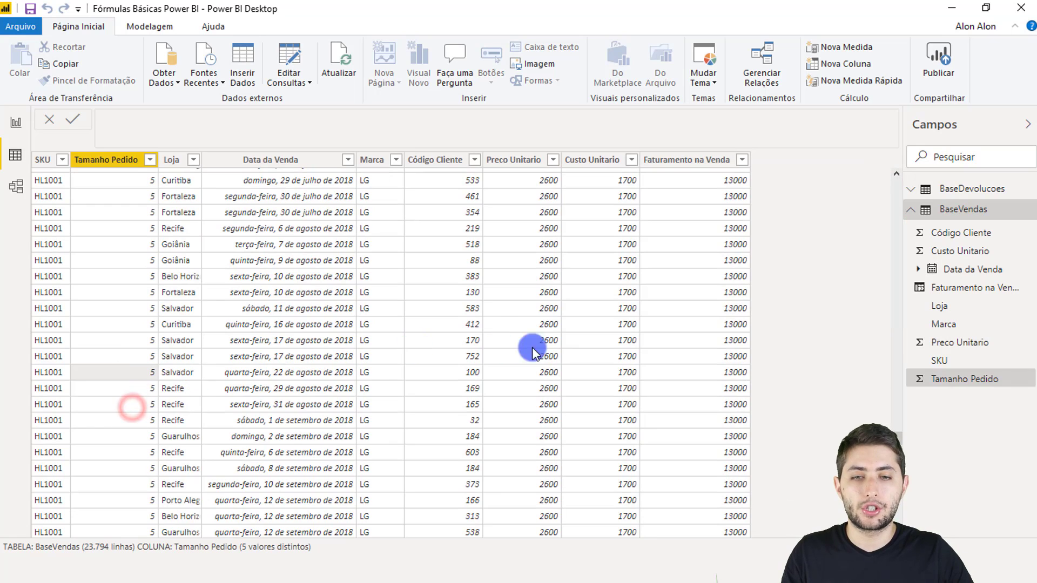
click(629, 373)
click(702, 372)
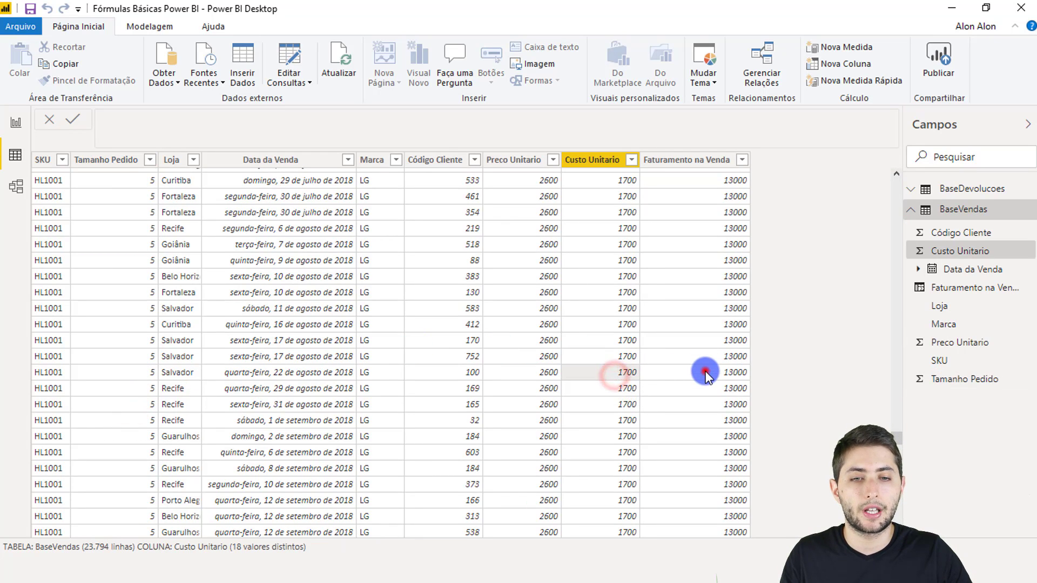
click(678, 199)
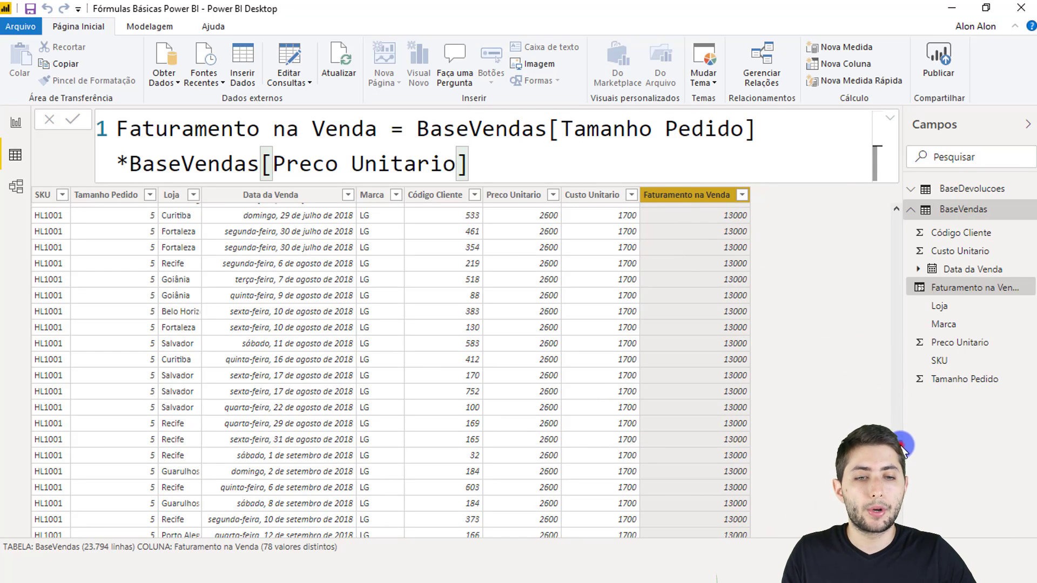
drag(896, 217, 922, 195)
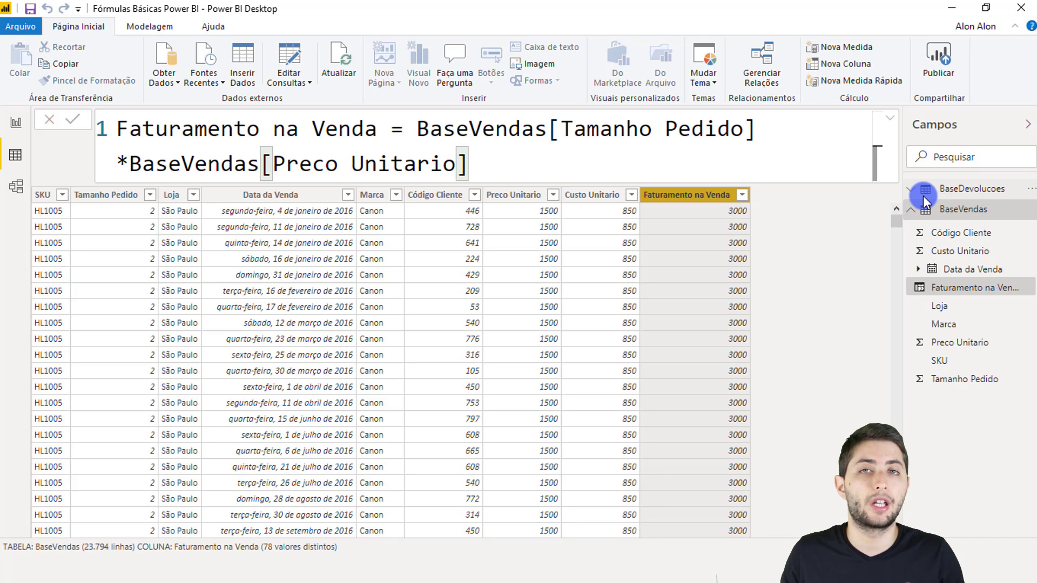
Step: Examine the Custo Unitario and Tamanho Pedido values of the first sale in BaseVendas
click(591, 199)
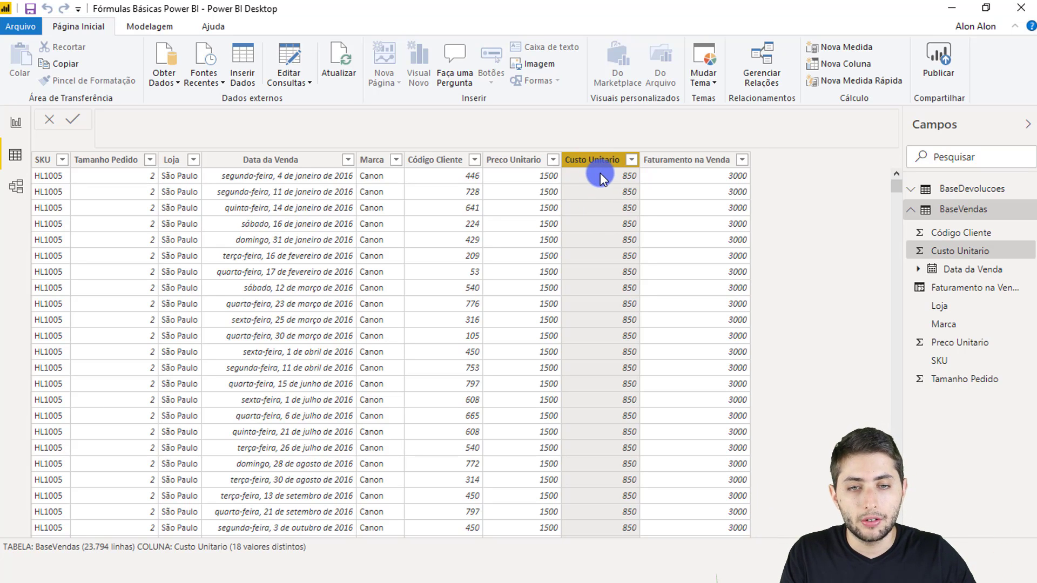
click(601, 176)
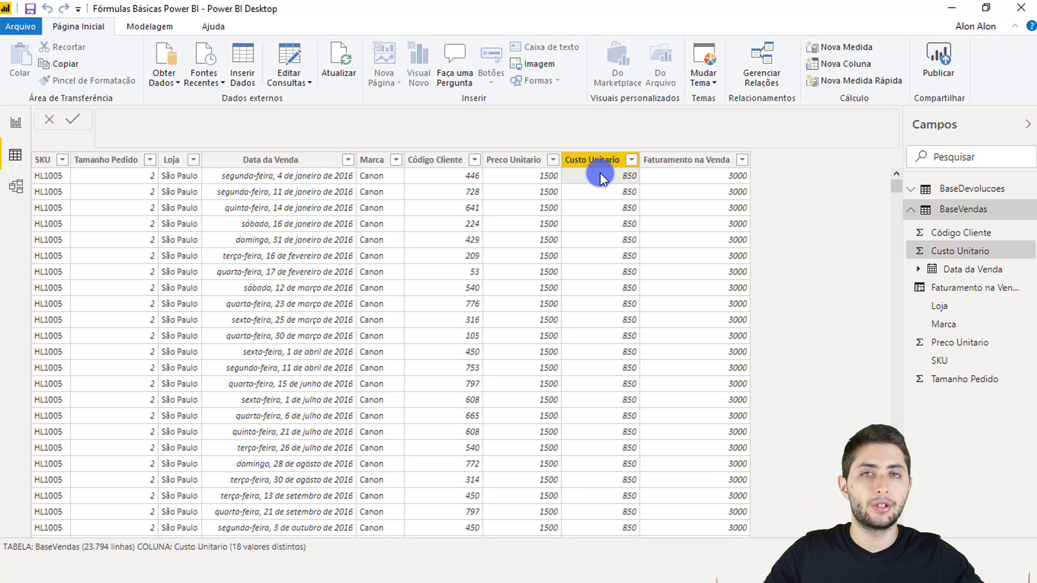
click(137, 177)
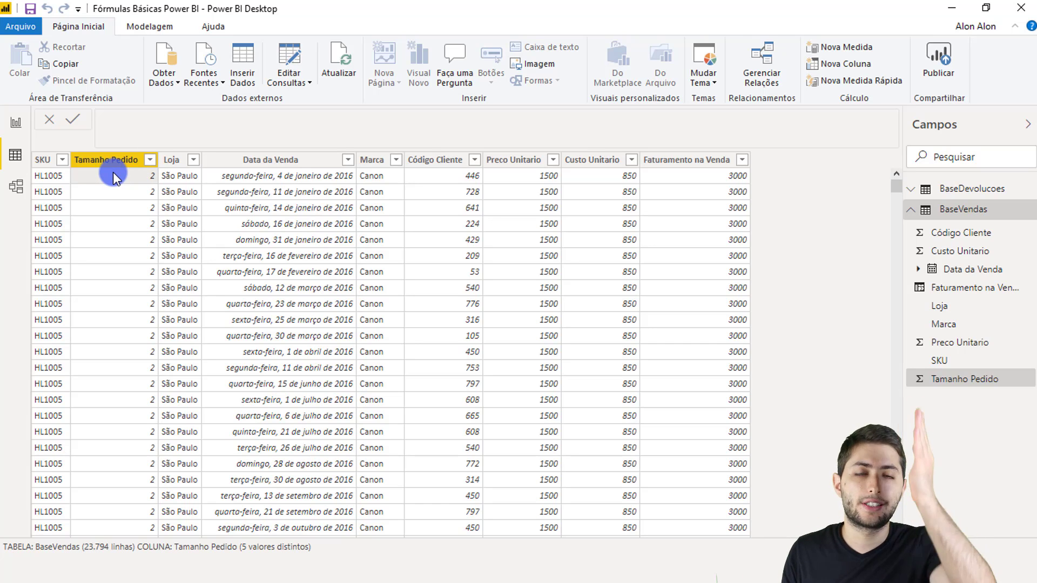
Step: Add a calculated column to BaseVendas named "Custo na Venda"
right_click(311, 224)
click(355, 378)
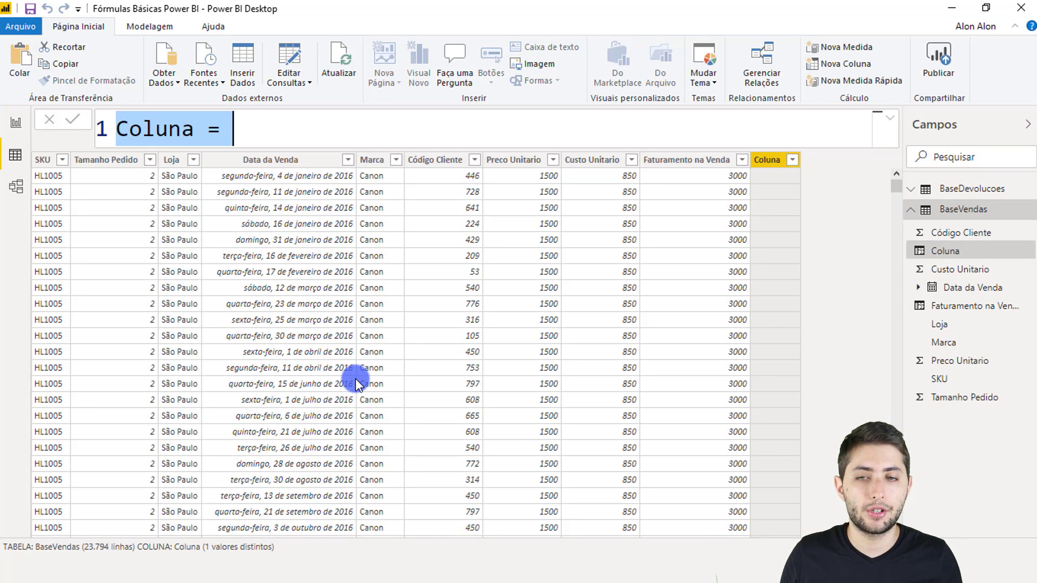
text(Custo na Venda = )
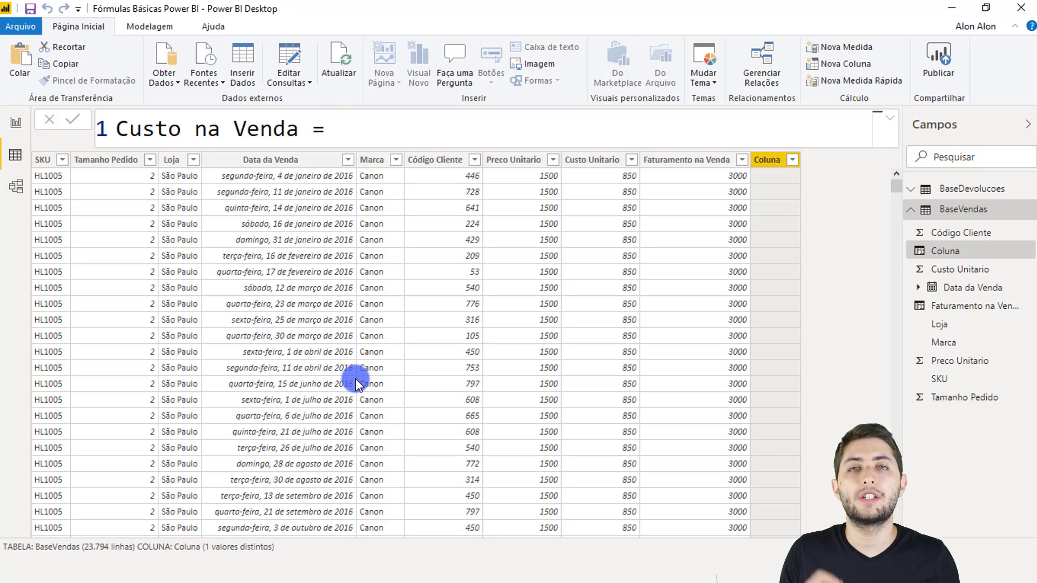
Step: Define the Custo na Venda column as BaseVendas[Tamanho Pedido]*BaseVendas[Custo Unitario]
text(tama)
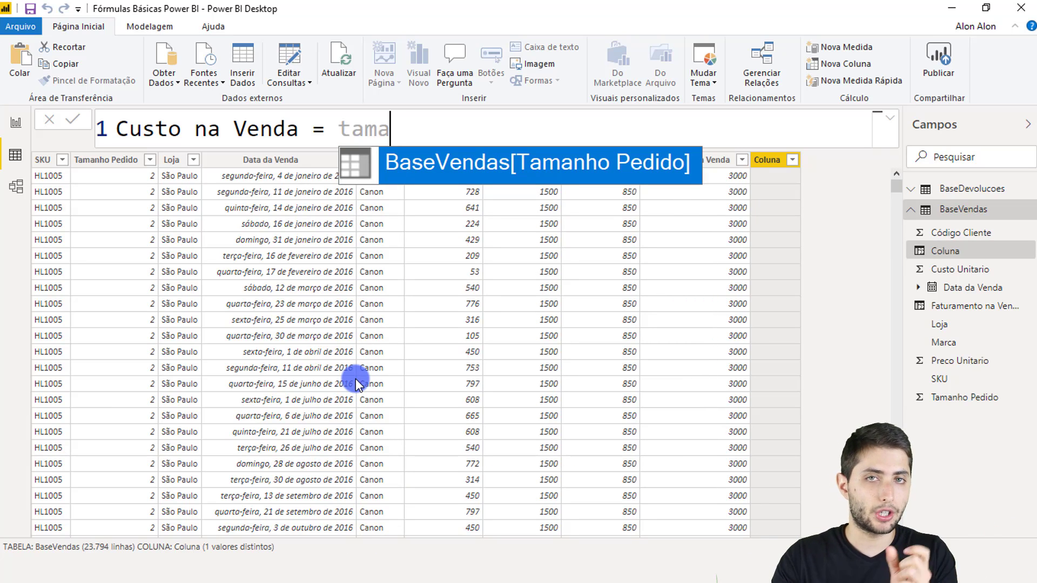
key(Tab)
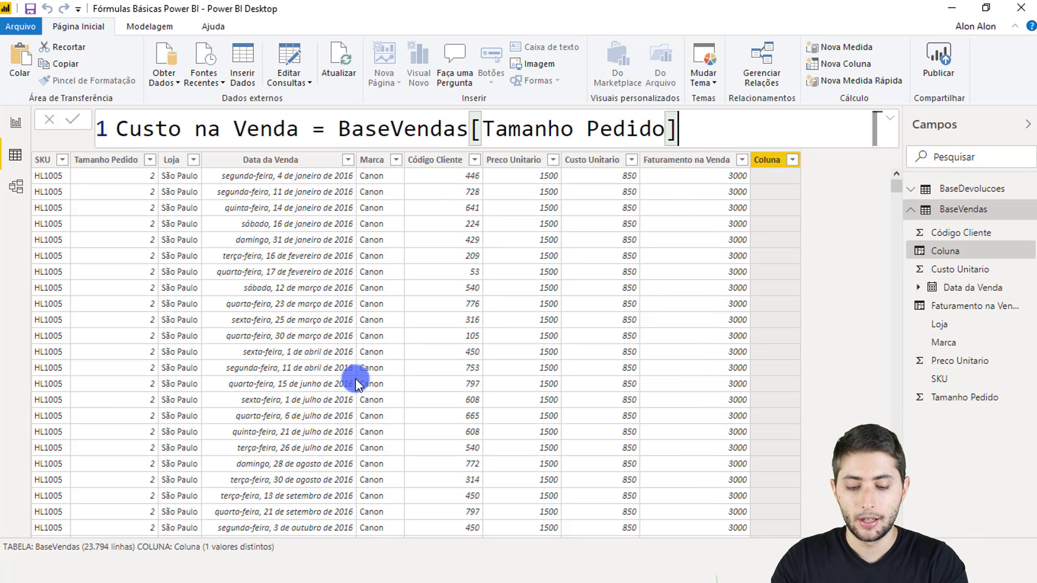
text(*)
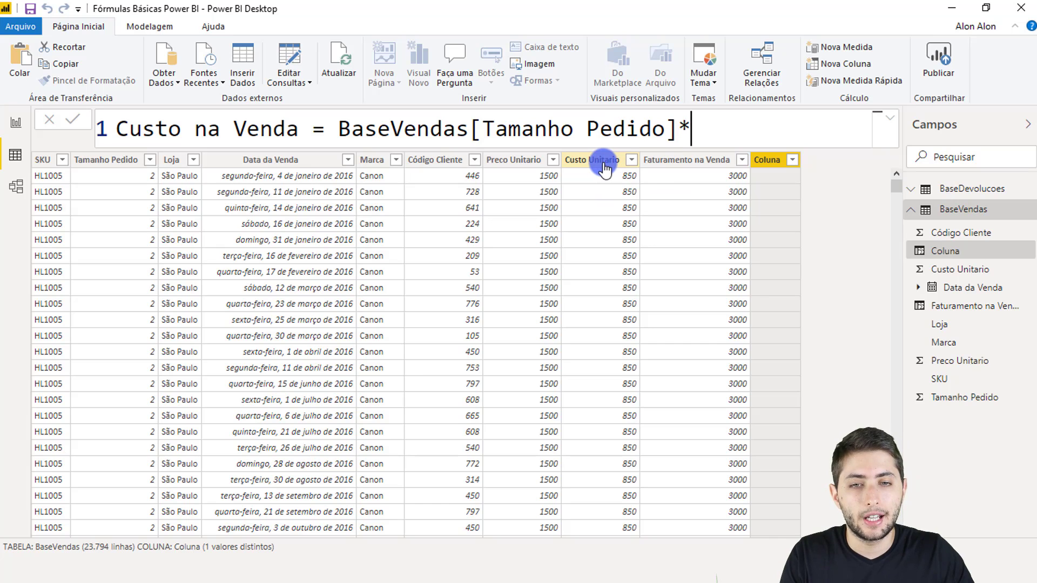
text(custo)
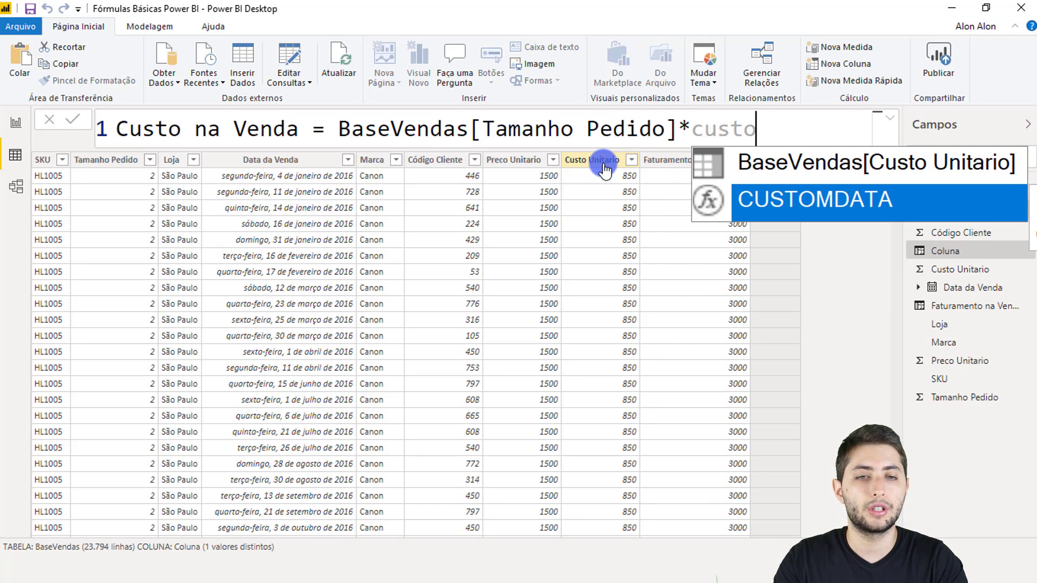
key(Up)
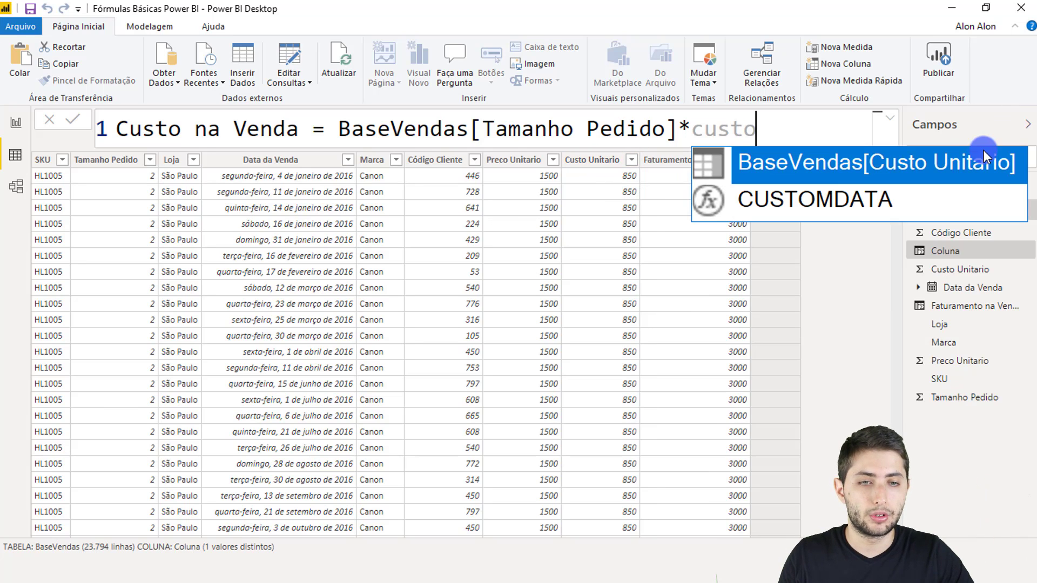
click(924, 174)
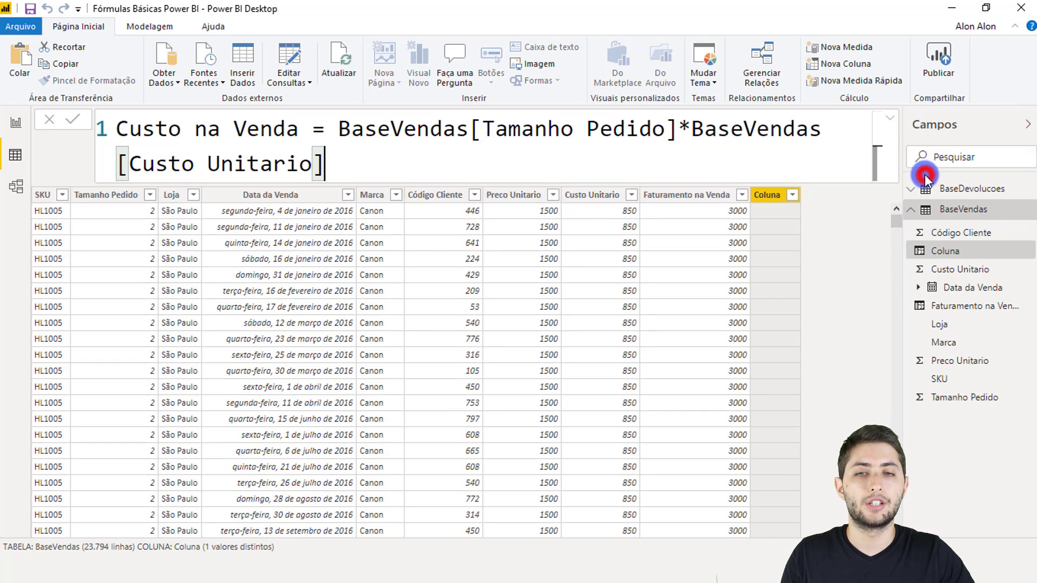
key(Return)
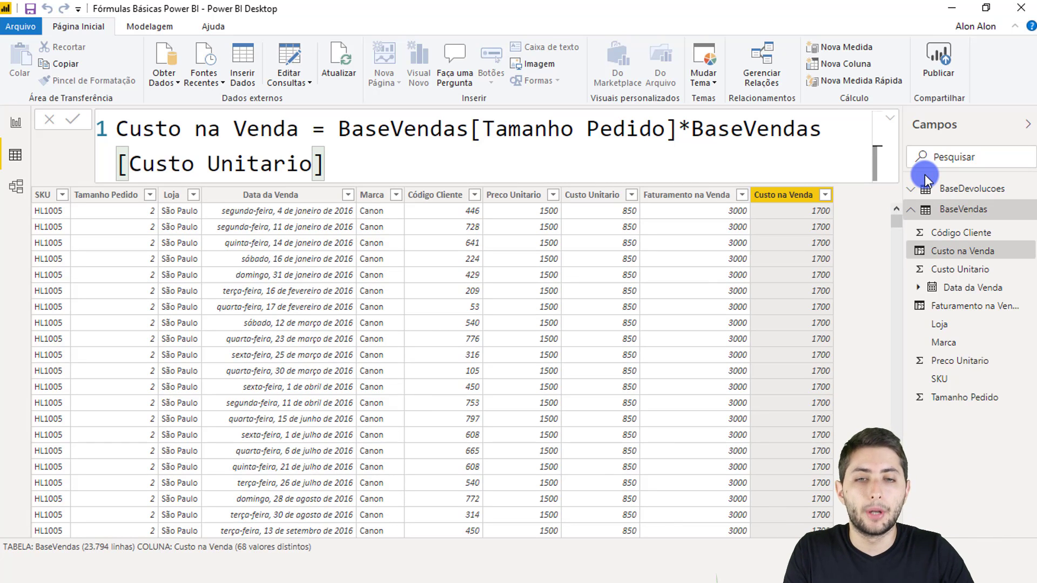
Step: Check Custo na Venda against order size and unit cost in the first row and in rows far down BaseVendas
click(610, 191)
click(533, 159)
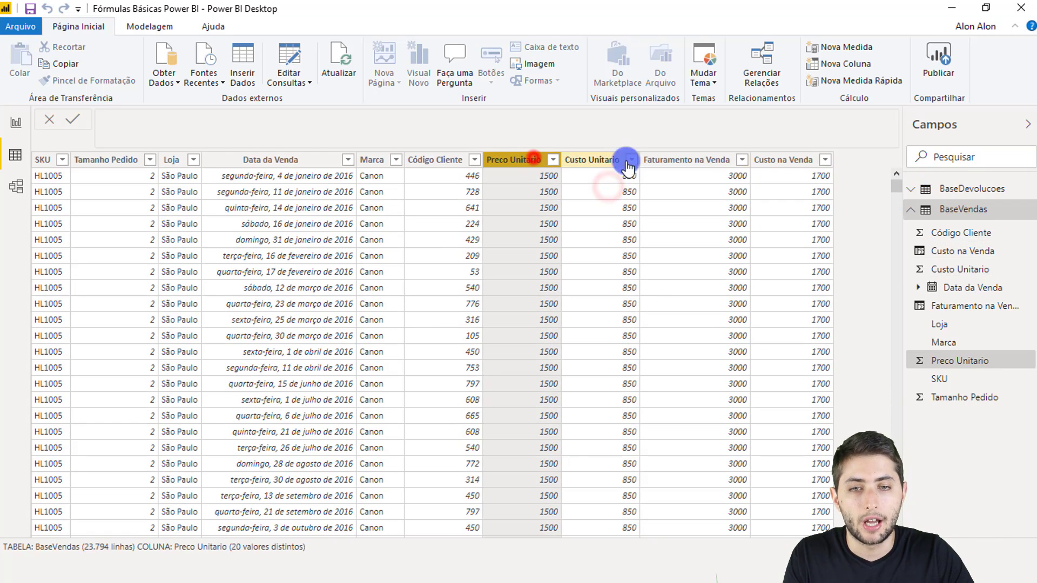
click(777, 160)
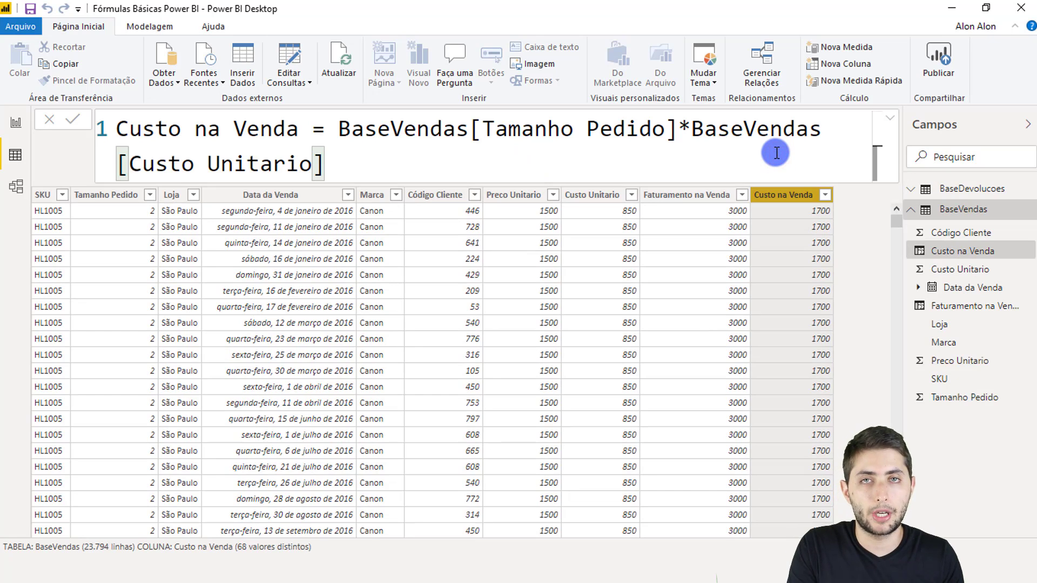
click(478, 160)
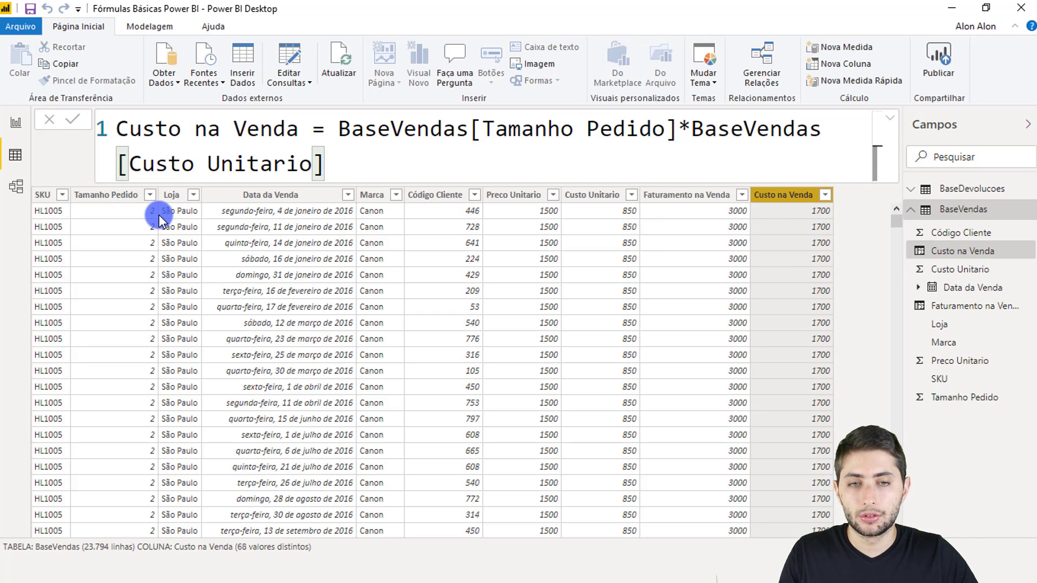
click(122, 207)
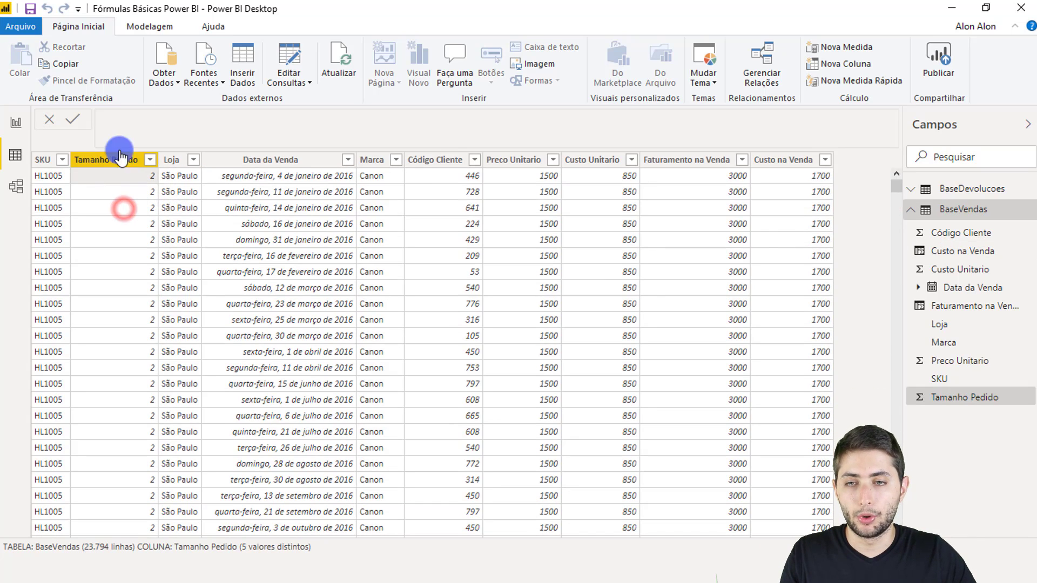
click(589, 178)
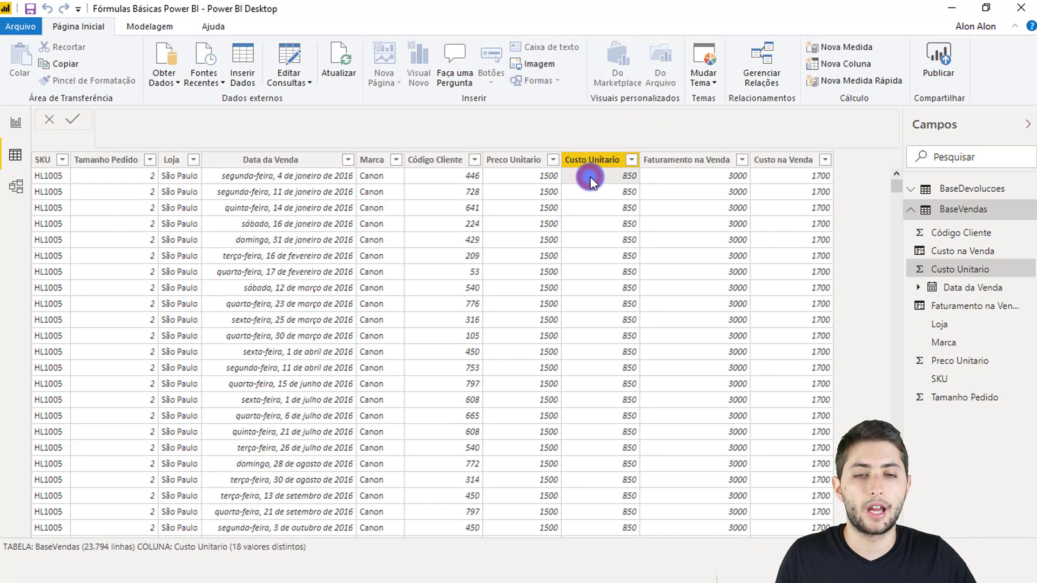
click(792, 159)
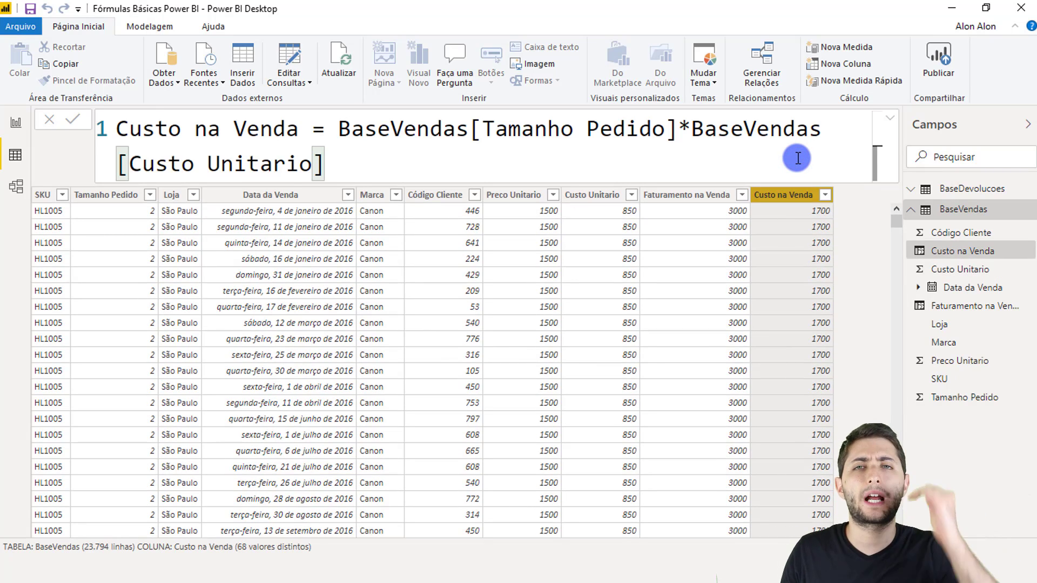
drag(896, 218, 870, 384)
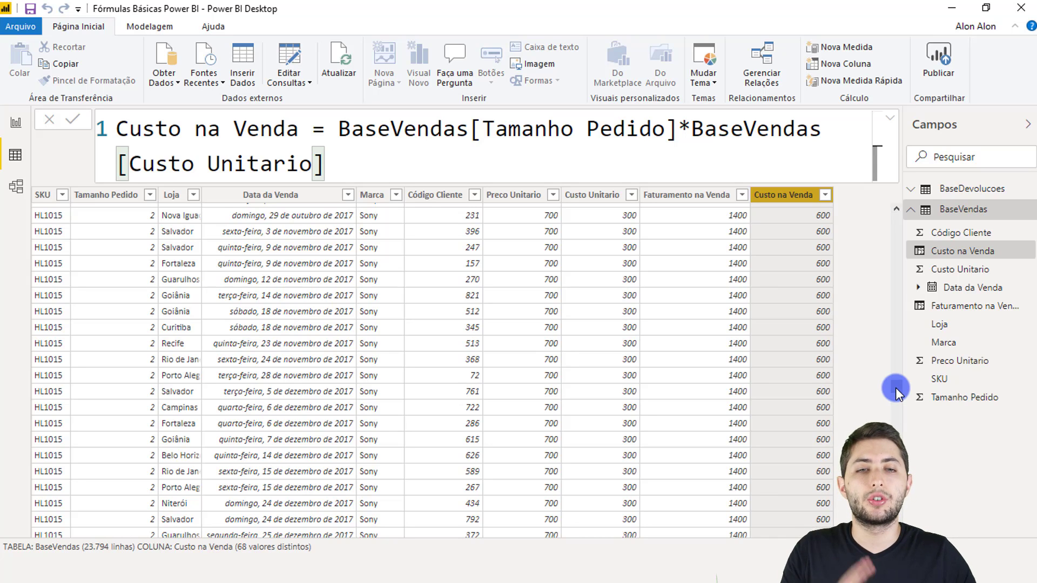
drag(895, 387, 893, 231)
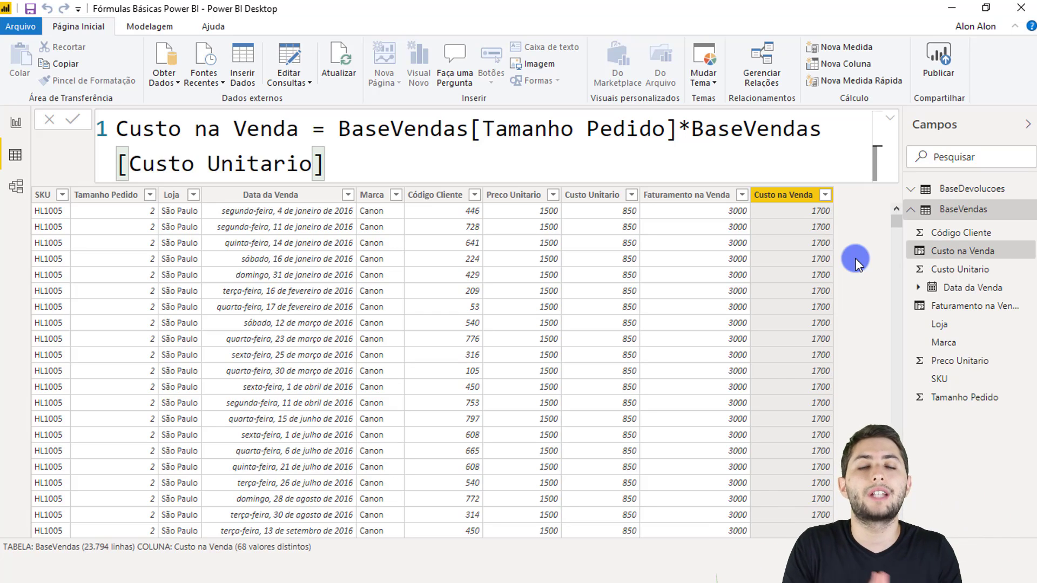
Step: Review the Faturamento na Venda formula and its row-by-row values in BaseVendas
click(699, 209)
click(692, 227)
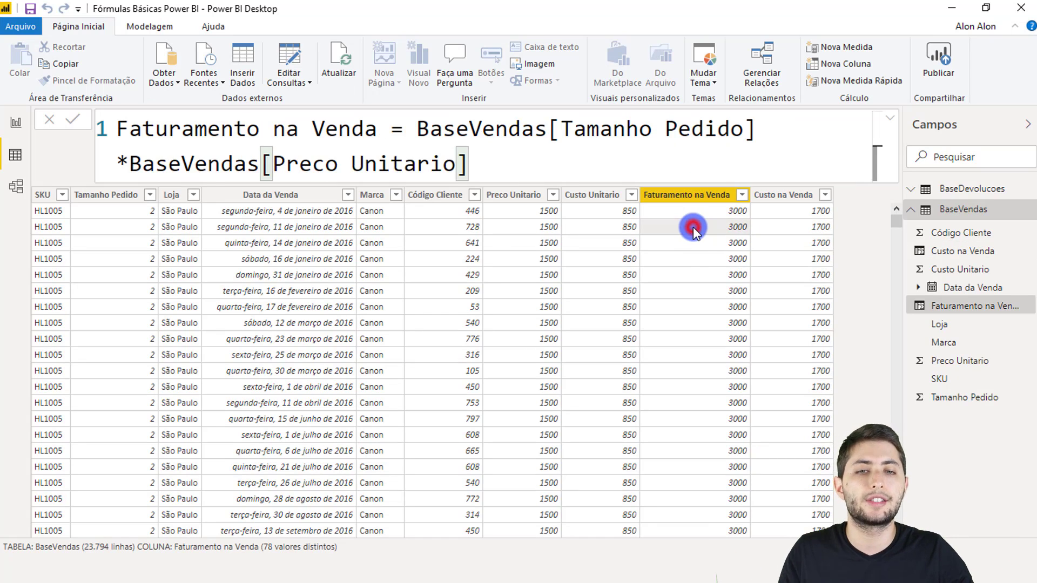
scroll(704, 230, down, 15)
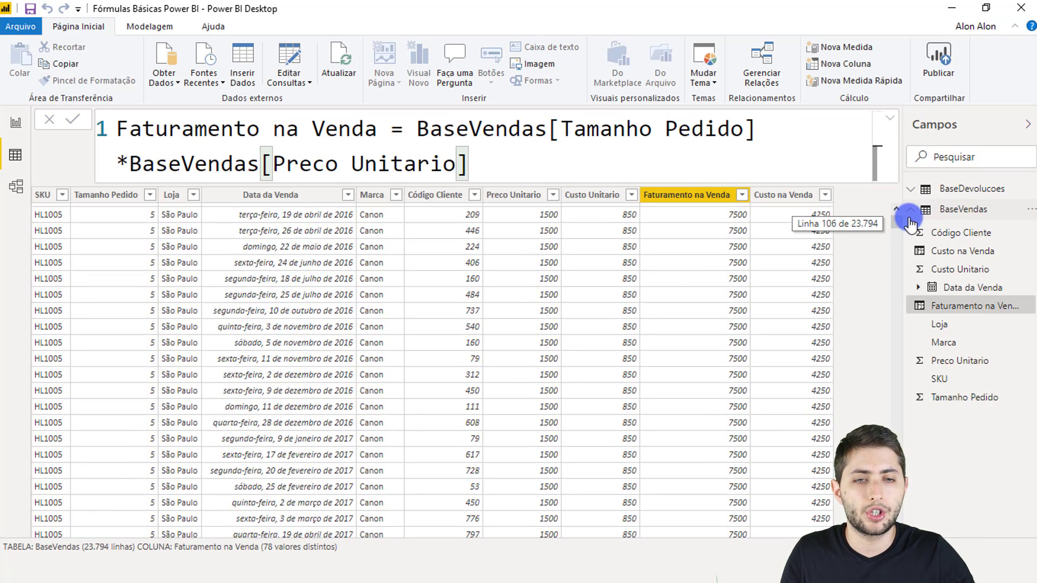
drag(910, 223, 854, 209)
click(695, 195)
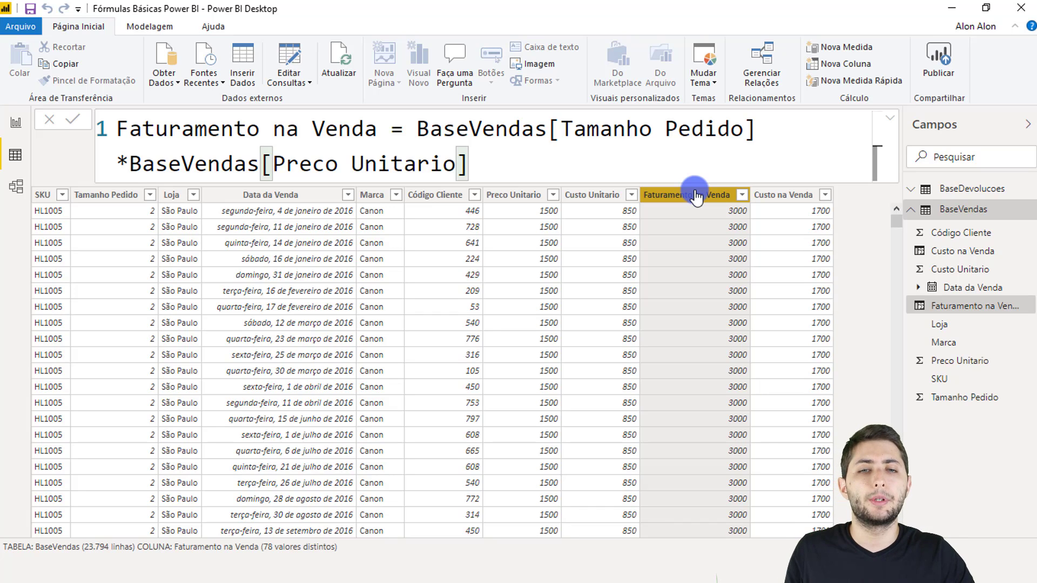
Step: Create a measure in BaseVendas named "Faturamento Total"
right_click(618, 240)
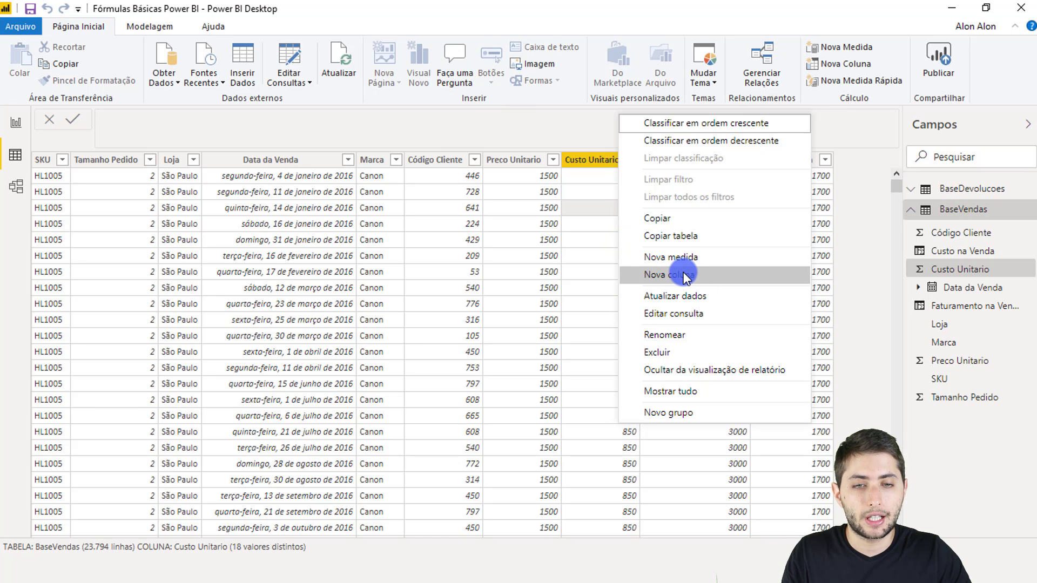
click(709, 262)
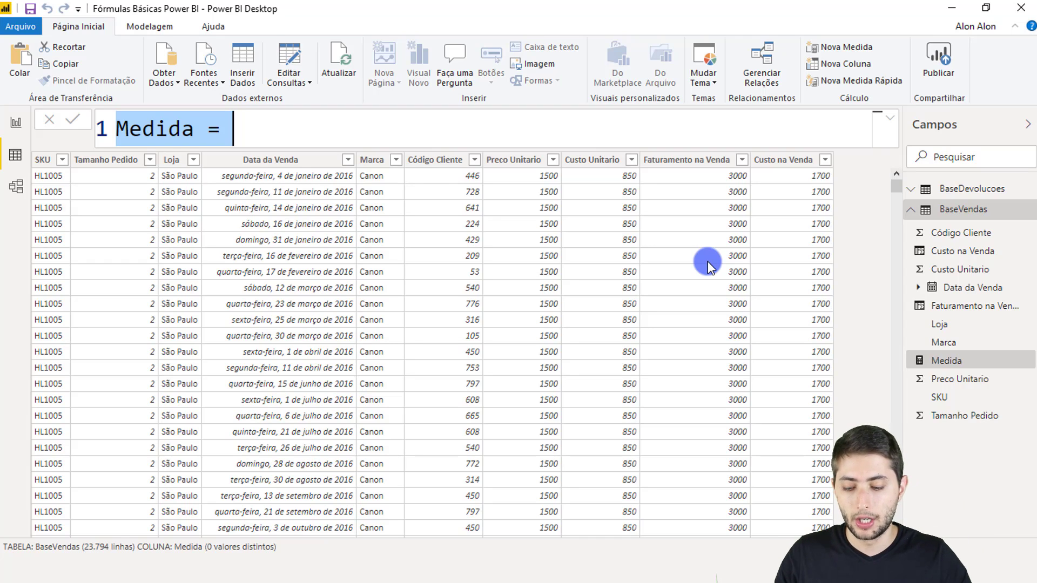
text(Fatu)
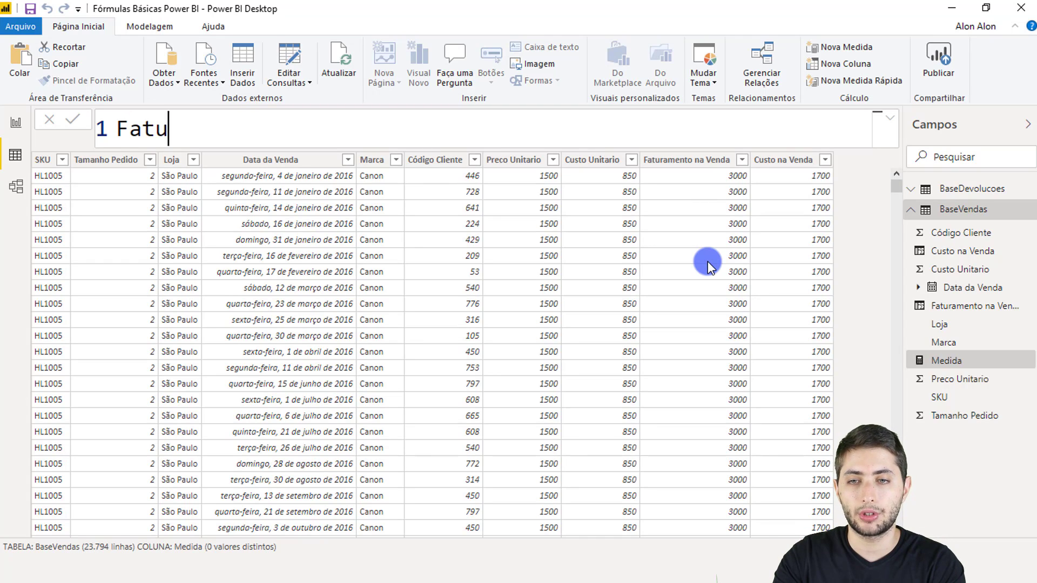
text(ramento Total )
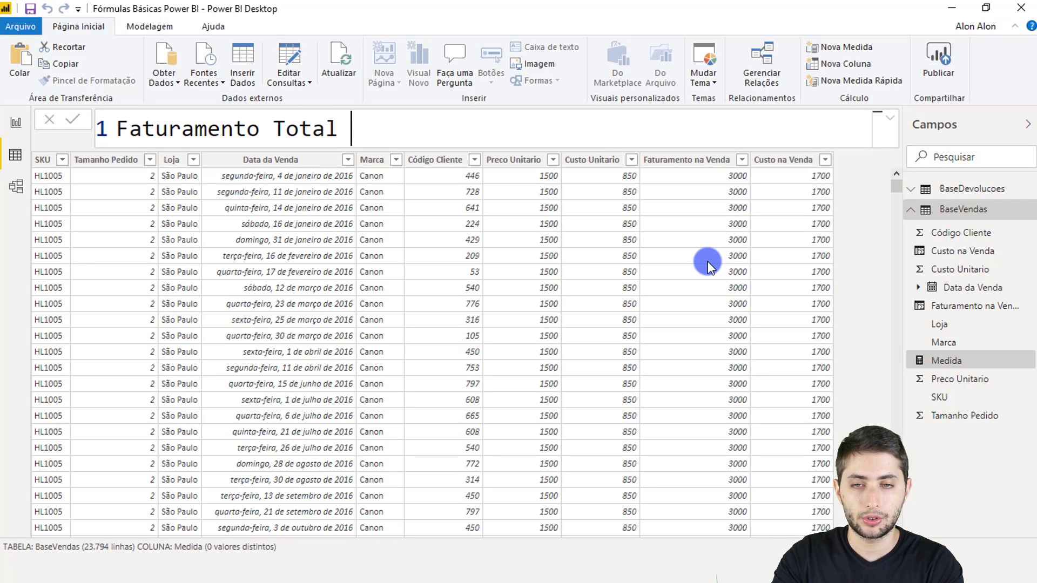
text(=)
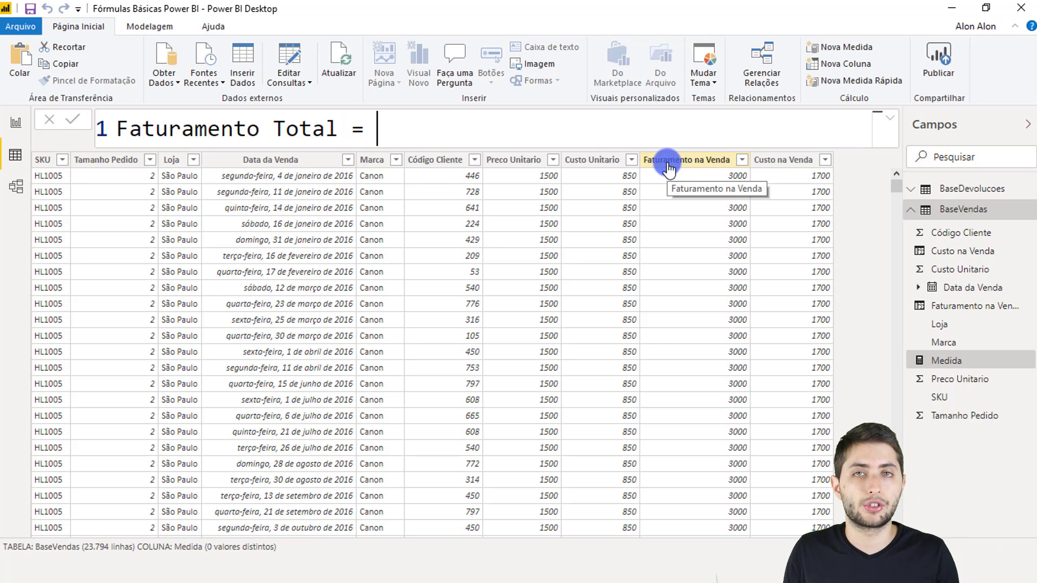
Step: Define the Faturamento Total measure as SUM(BaseVendas[Faturamento na Venda])
text(sum)
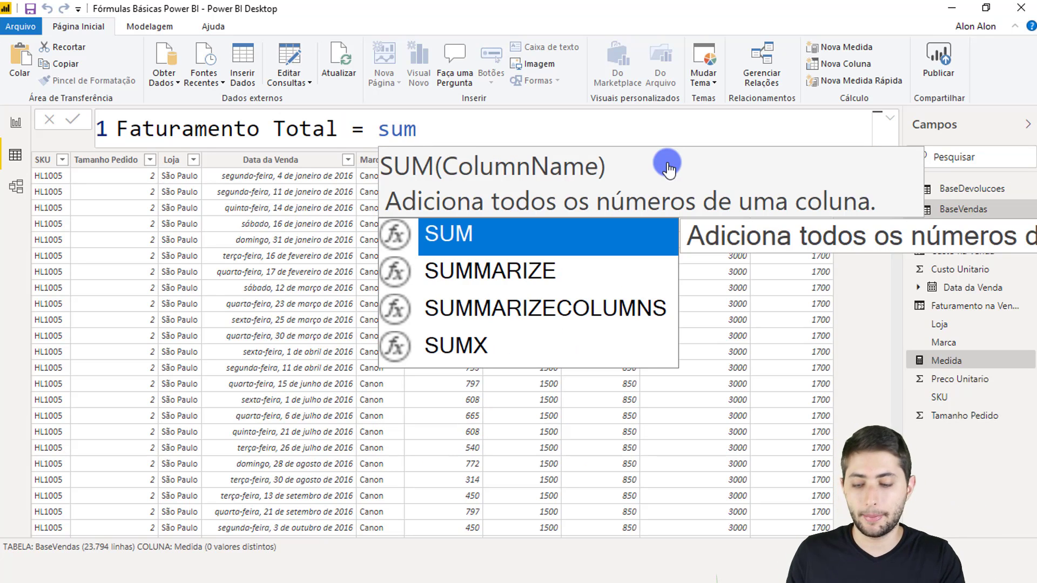
key(Tab)
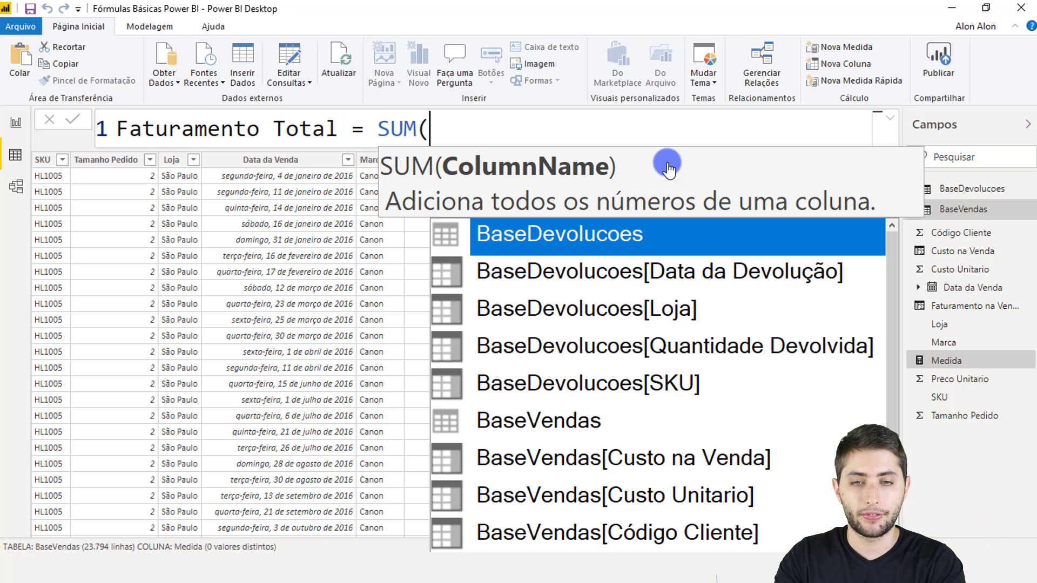
text(fatura)
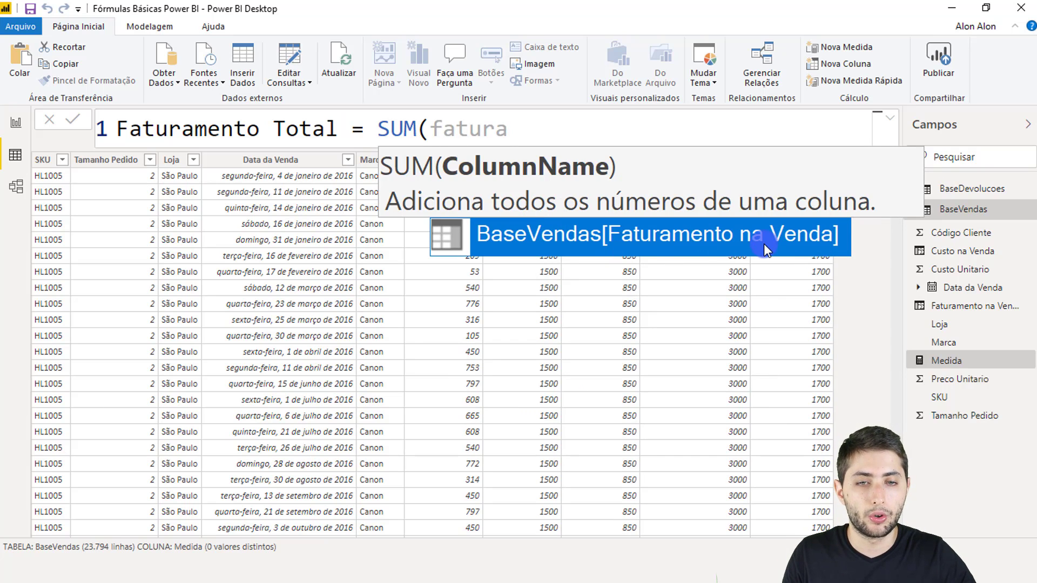
double_click(727, 238)
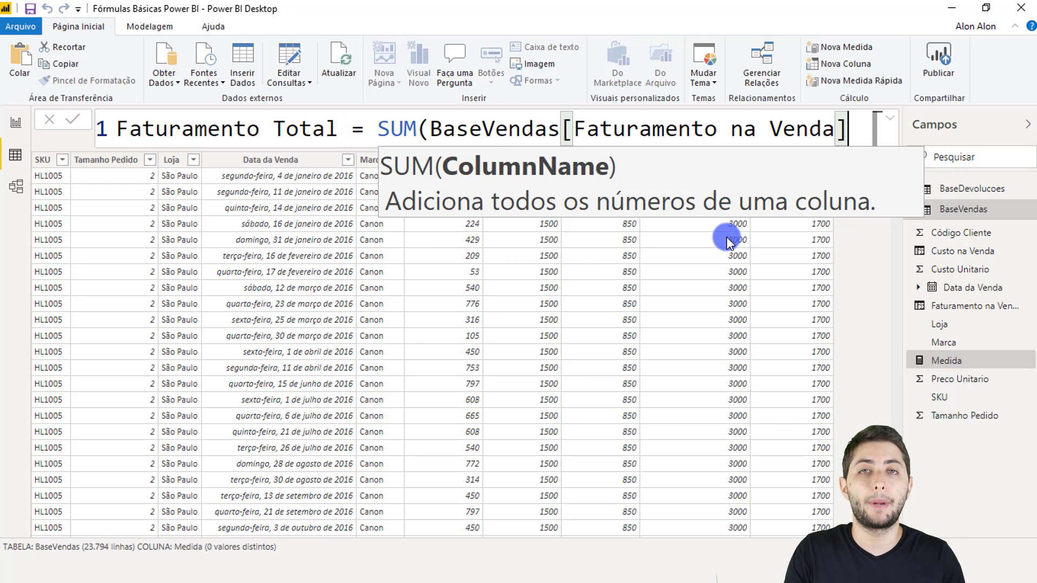
text())
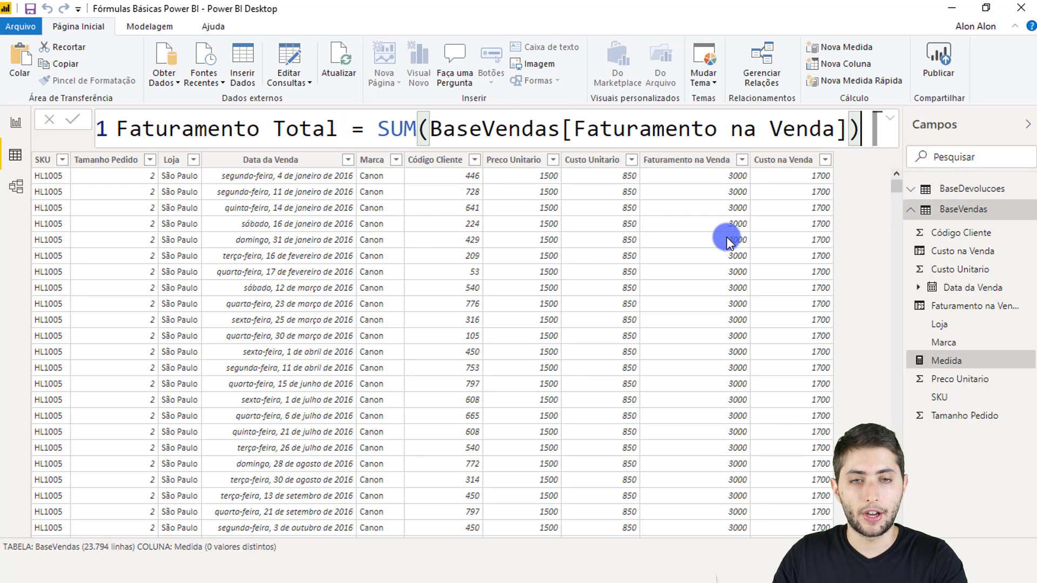
key(Return)
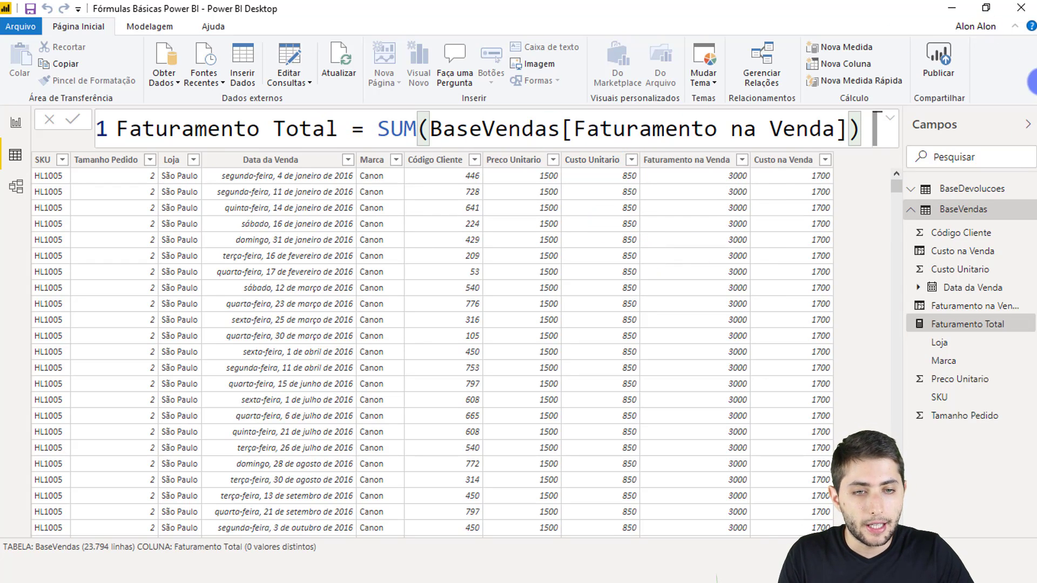
Step: Find the Faturamento Total measure among the BaseVendas fields and display its formula
click(963, 210)
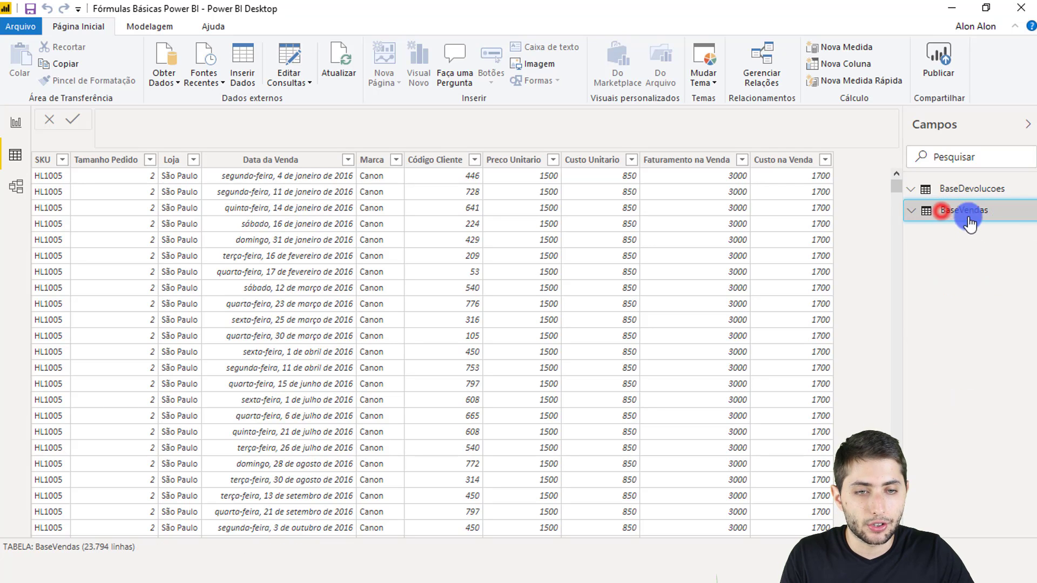
click(942, 211)
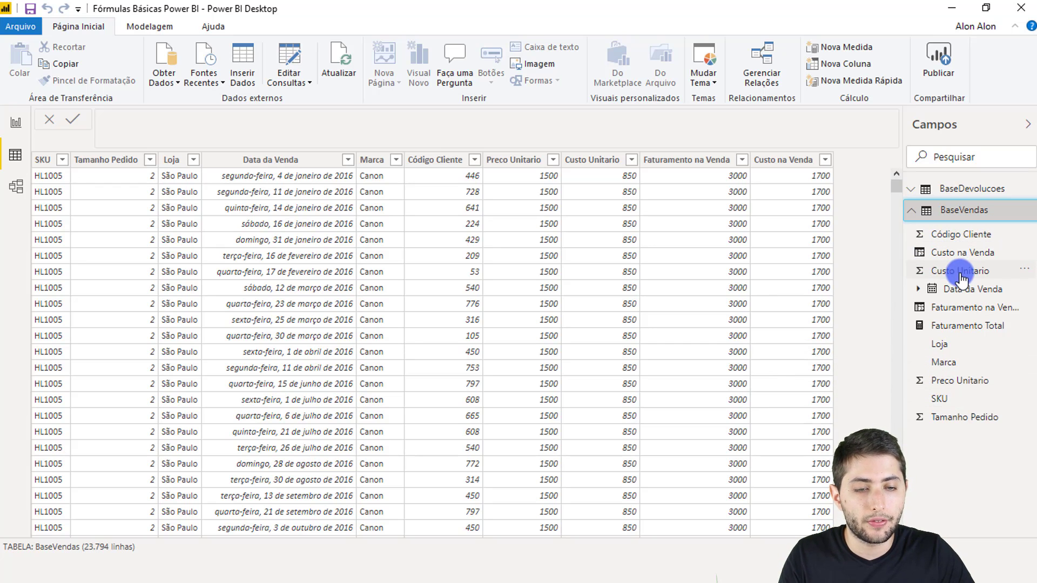
click(946, 325)
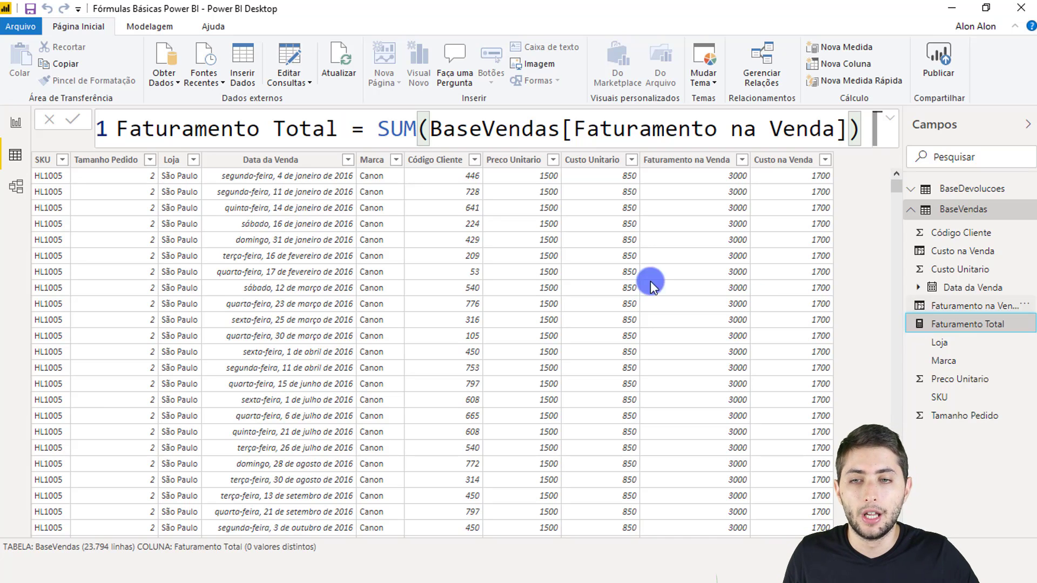
click(838, 215)
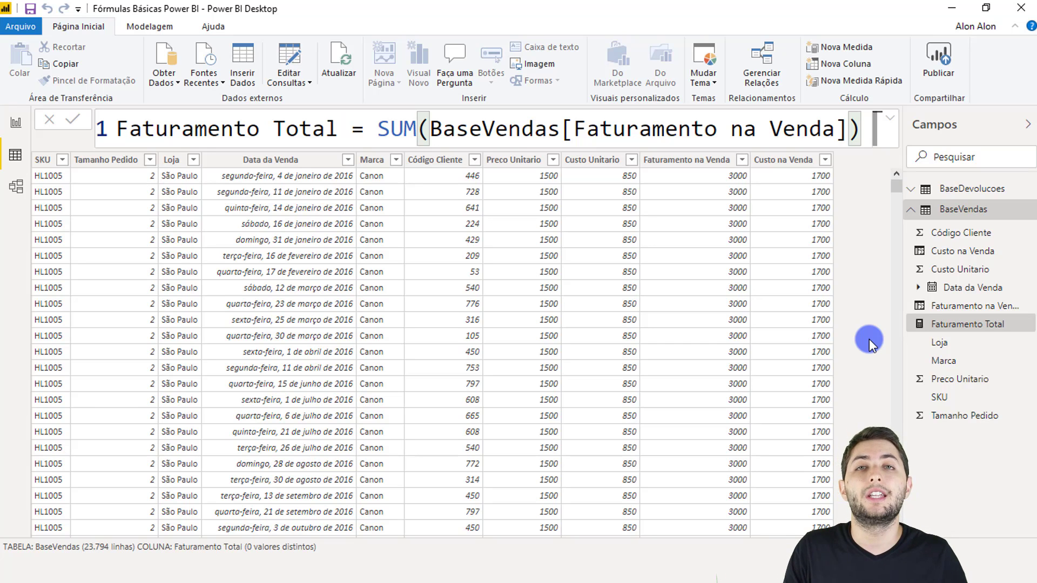
Step: Insert a card visual on the Fórmulas Básicas report page and reduce its height, keeping it beside the formula list
click(8, 124)
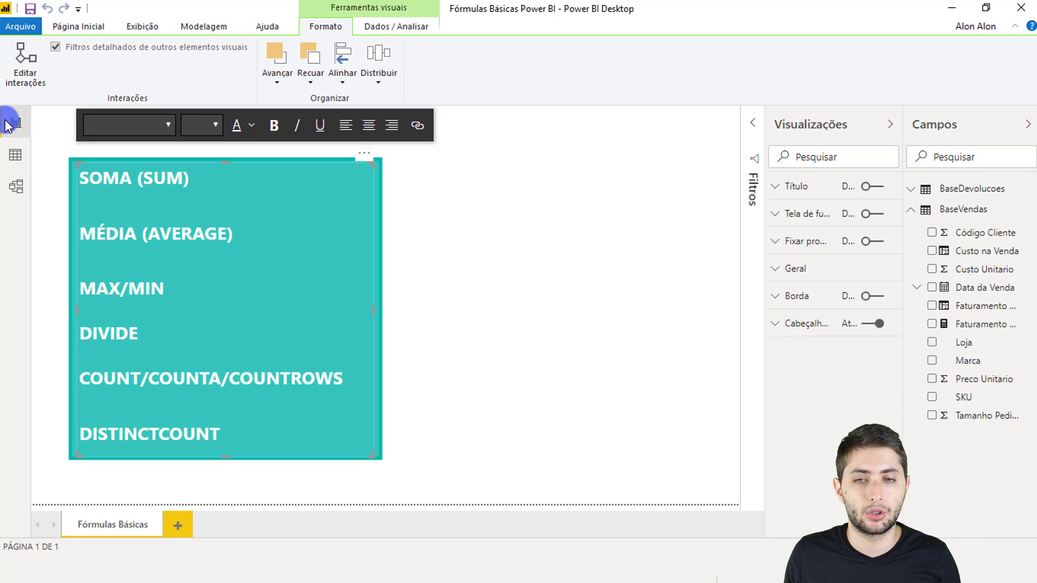
click(423, 204)
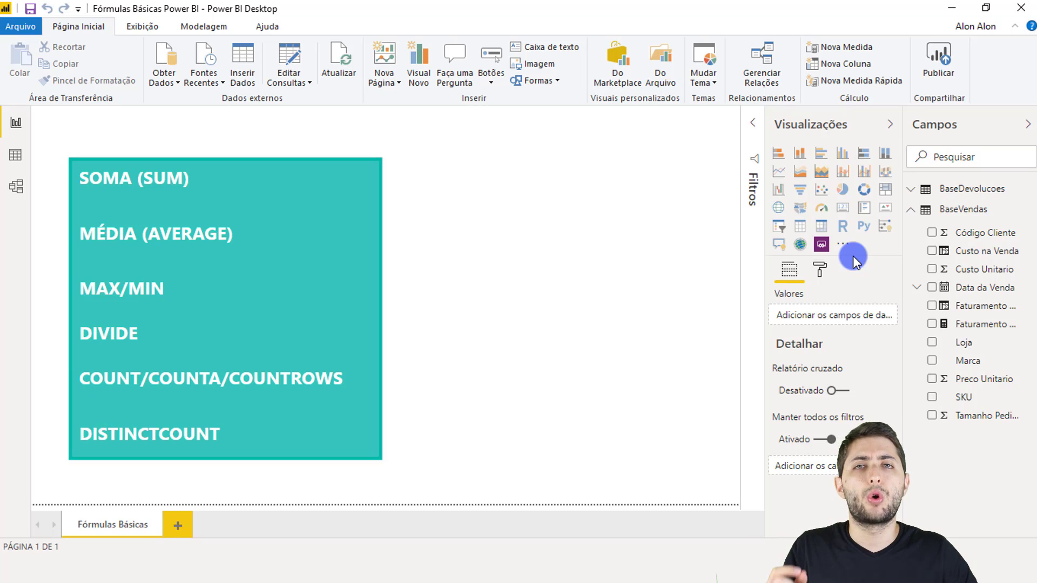
click(843, 210)
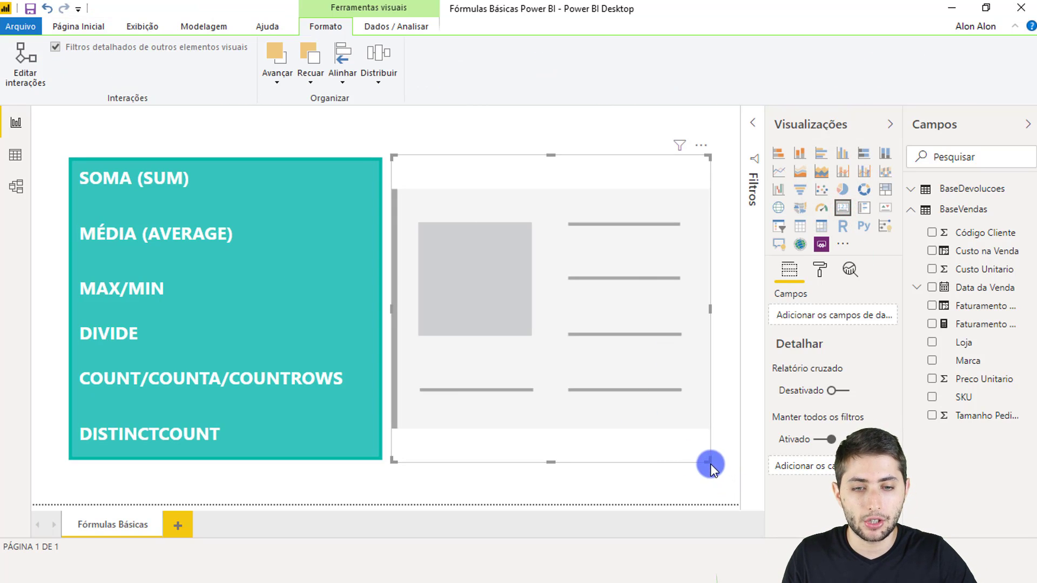
drag(710, 461, 707, 284)
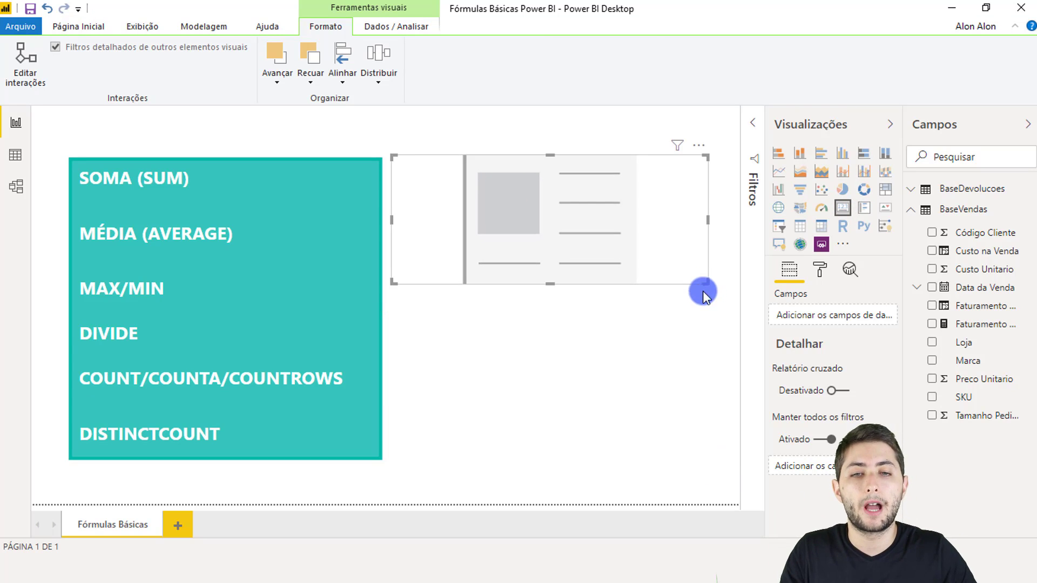
click(537, 226)
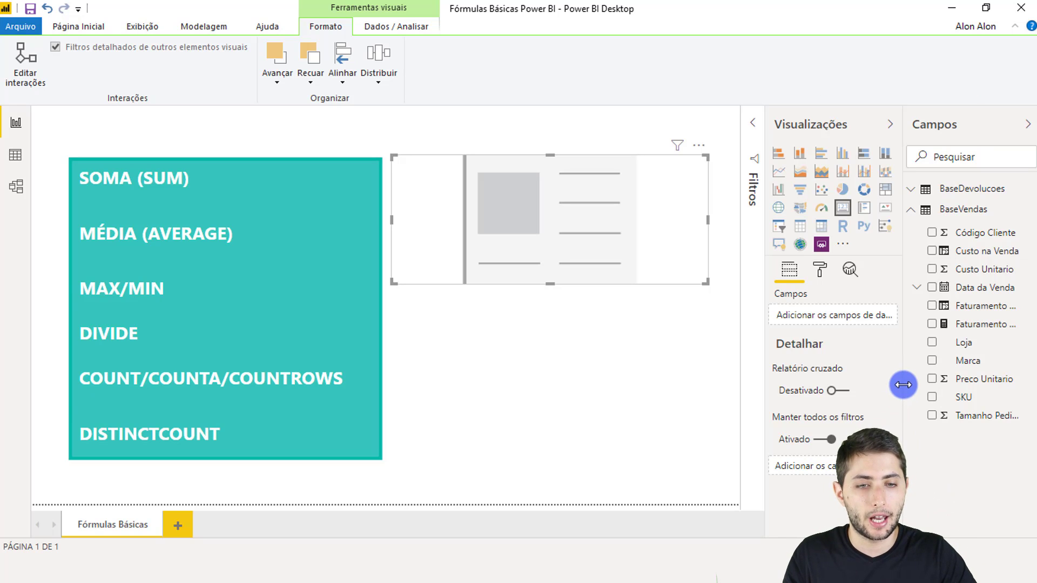
Step: Widen the field list and display the Faturamento Total measure in the empty card
drag(903, 384, 878, 389)
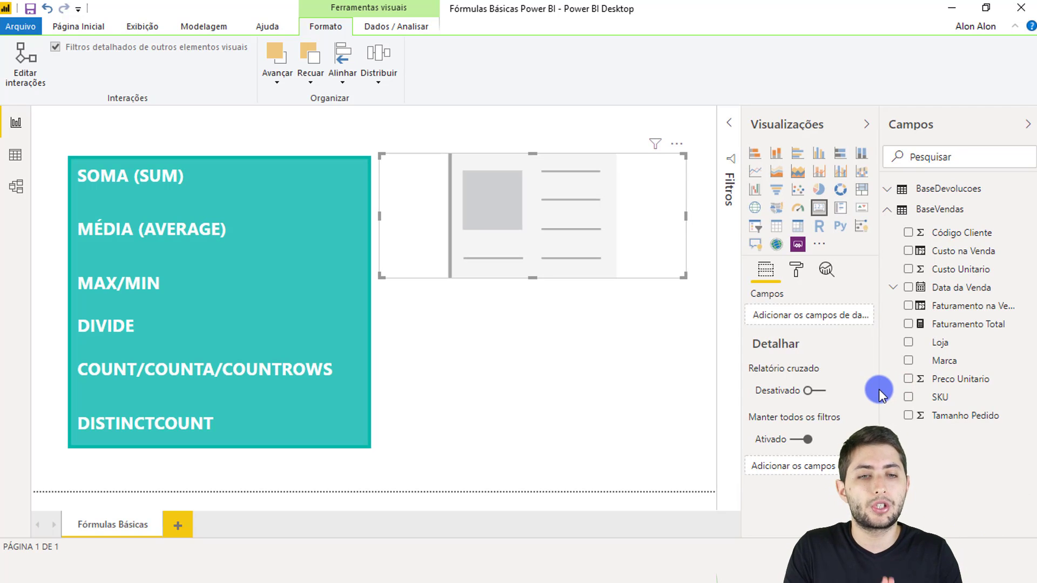
click(950, 324)
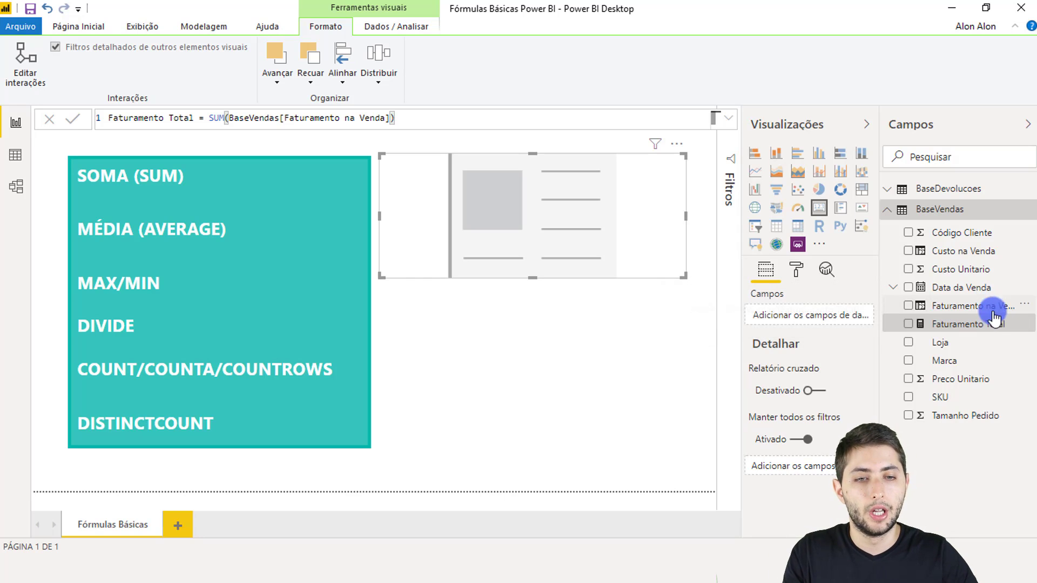
drag(995, 325, 850, 317)
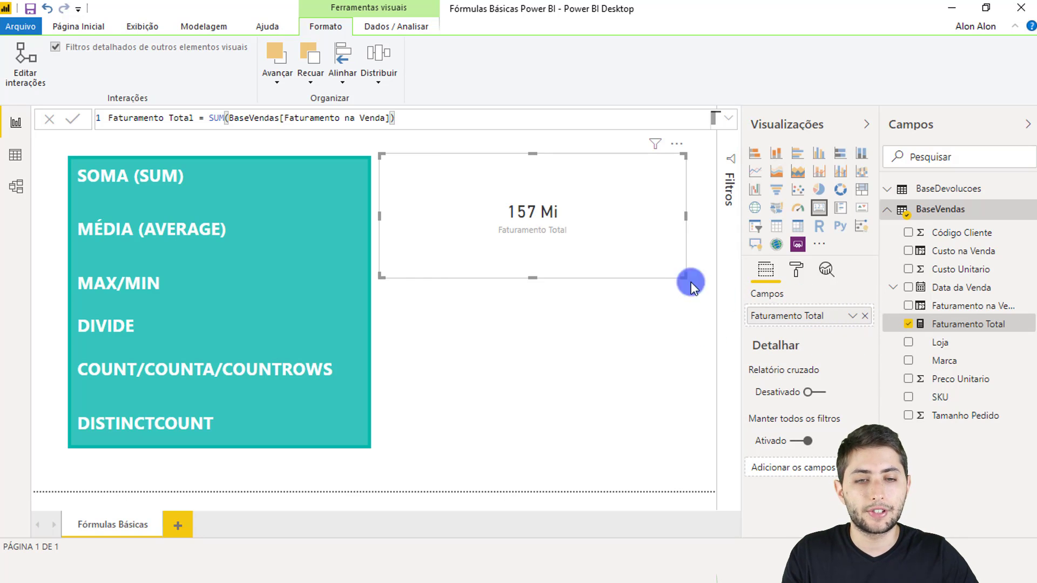
click(864, 316)
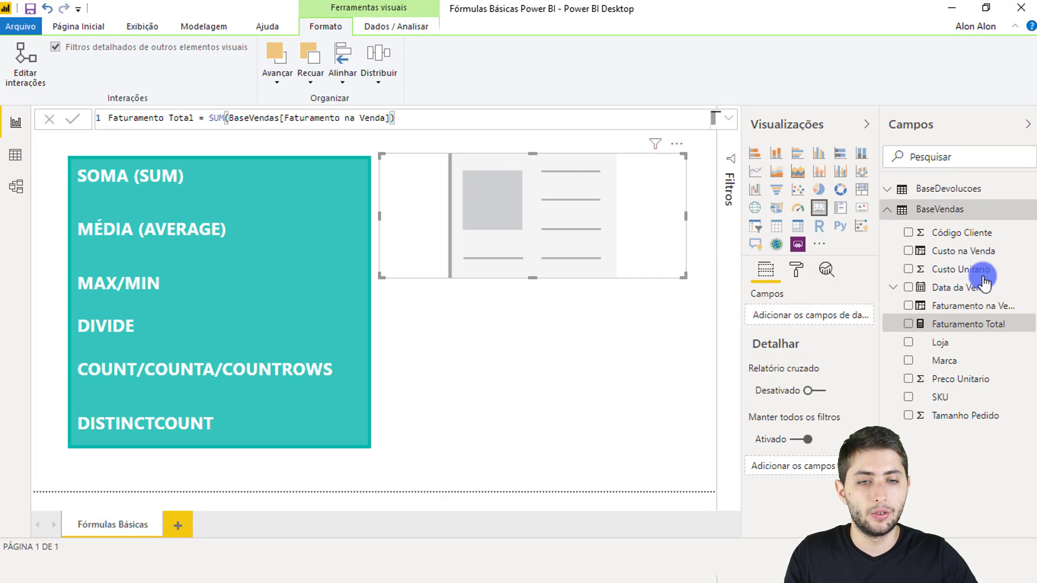
drag(964, 322, 932, 260)
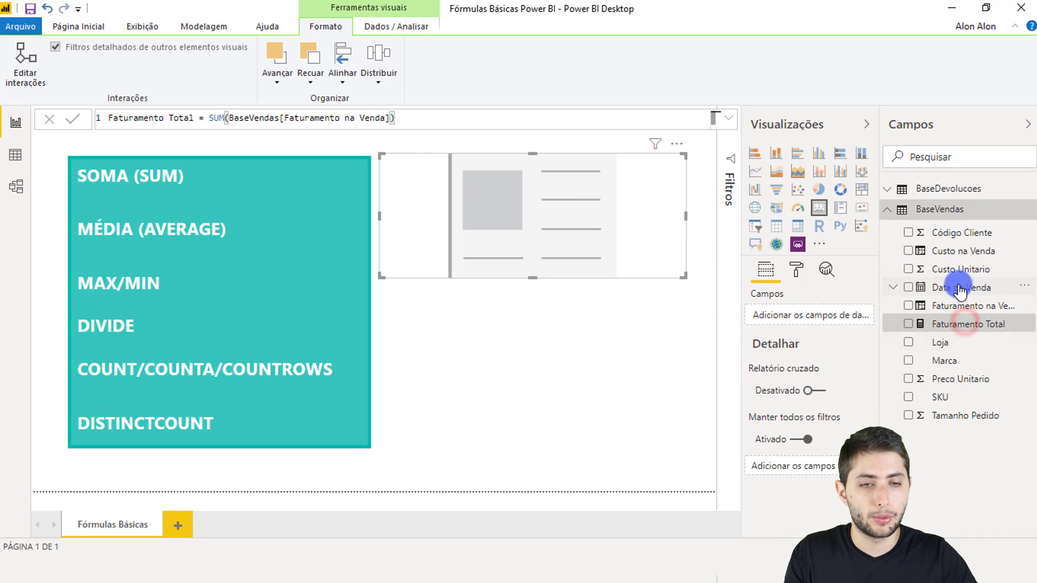
click(982, 319)
drag(983, 321, 838, 316)
click(614, 349)
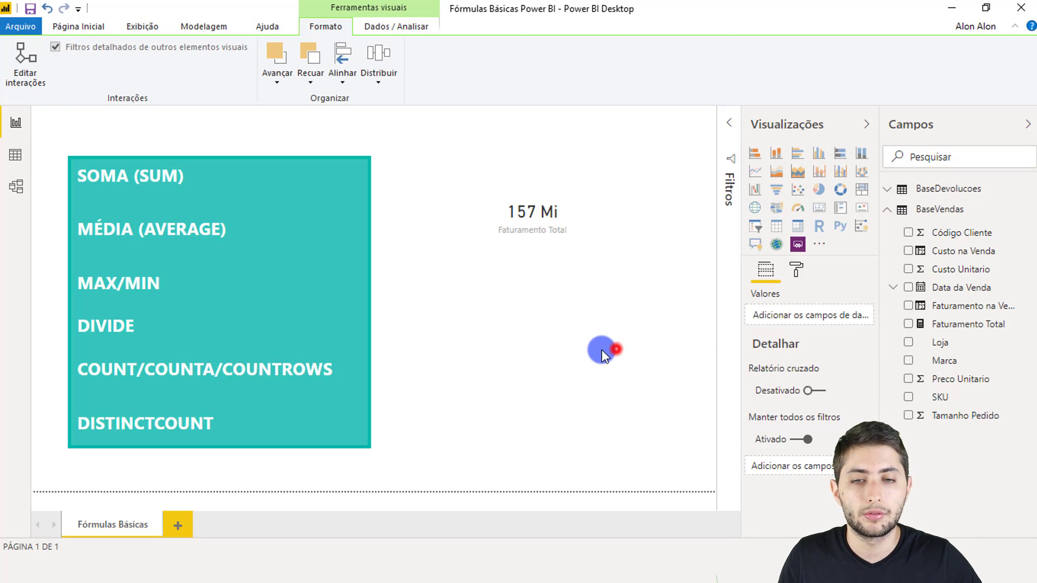
Step: Set the display units of the Faturamento Total card's data label to Nenhum
click(570, 231)
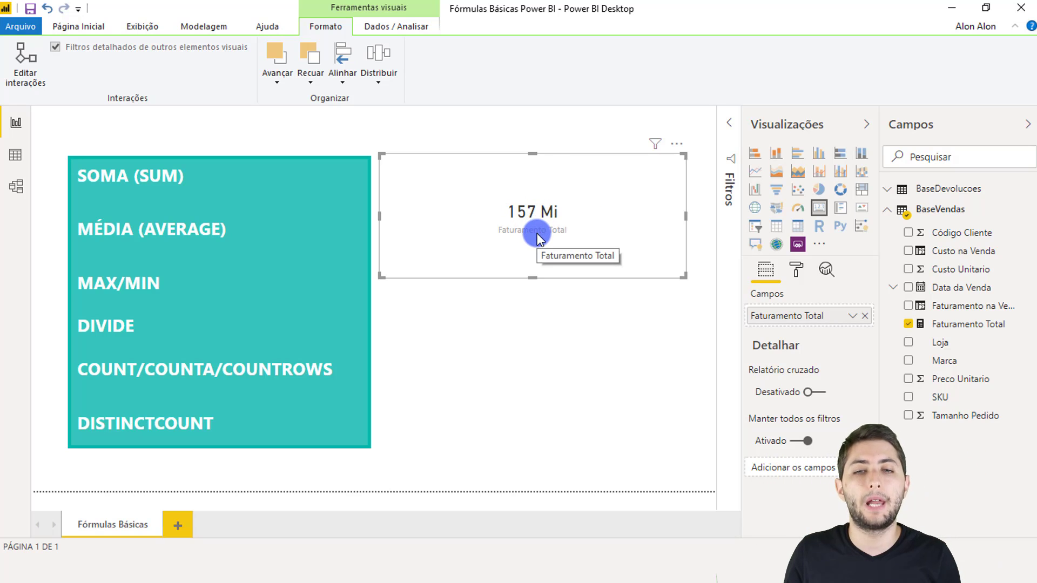
click(555, 206)
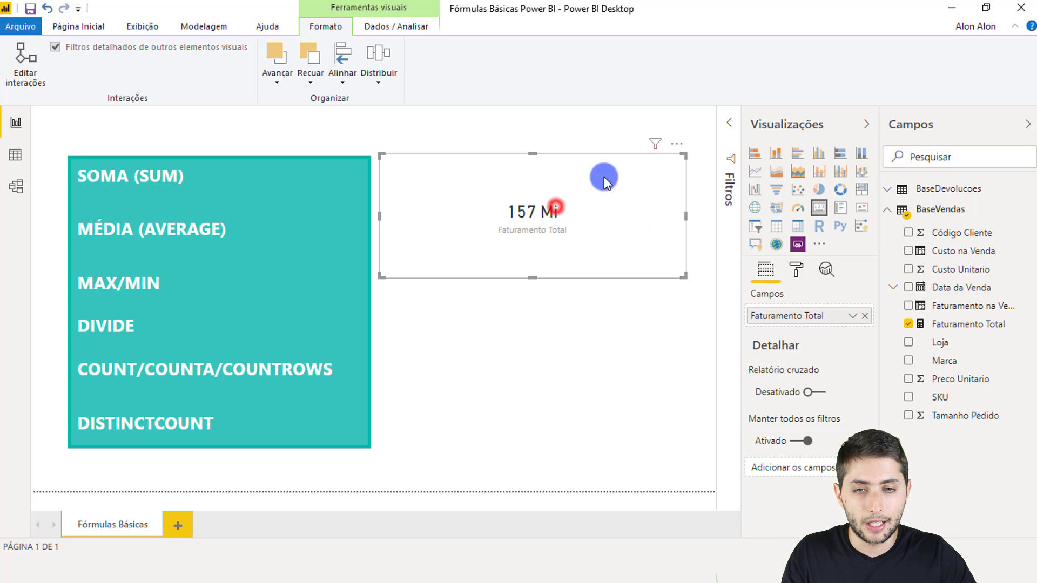
click(799, 276)
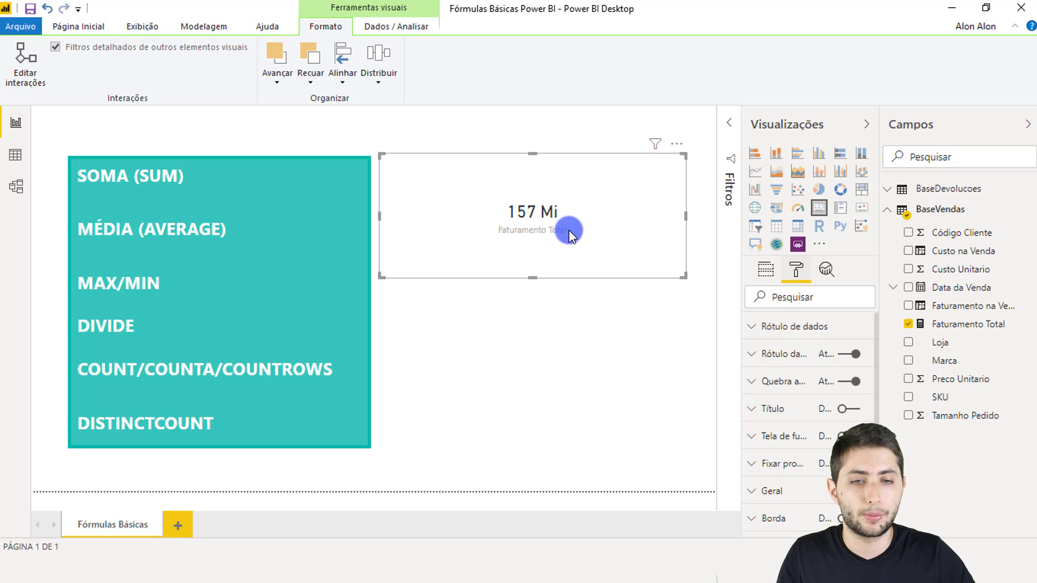
click(797, 329)
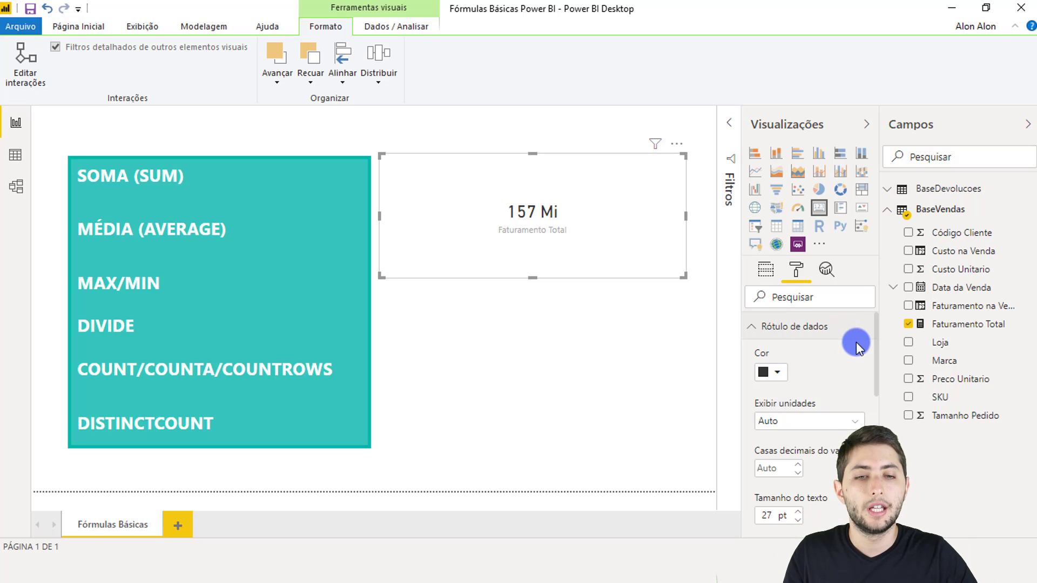
scroll(856, 342, down, 3)
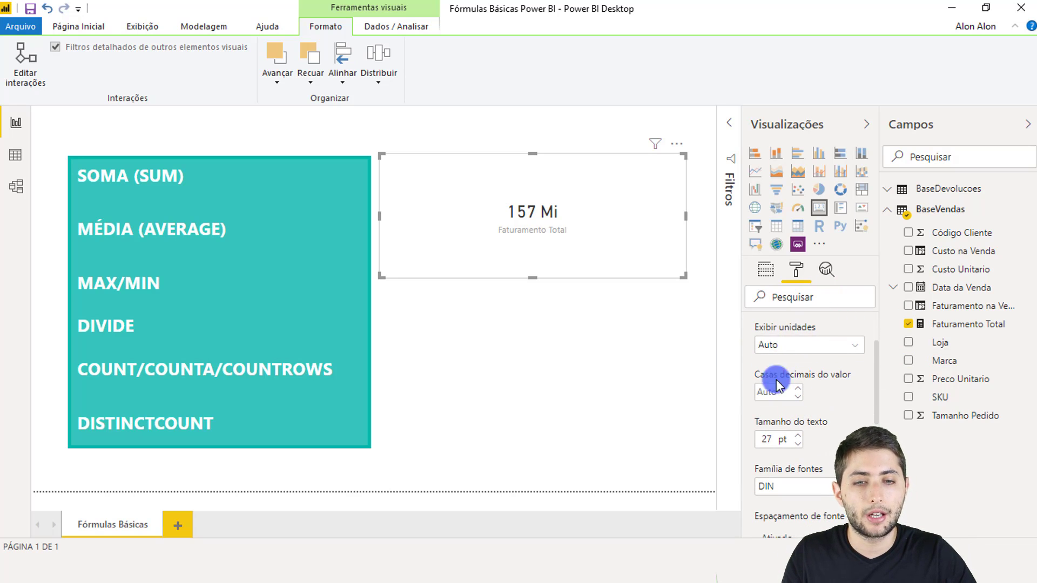
click(805, 346)
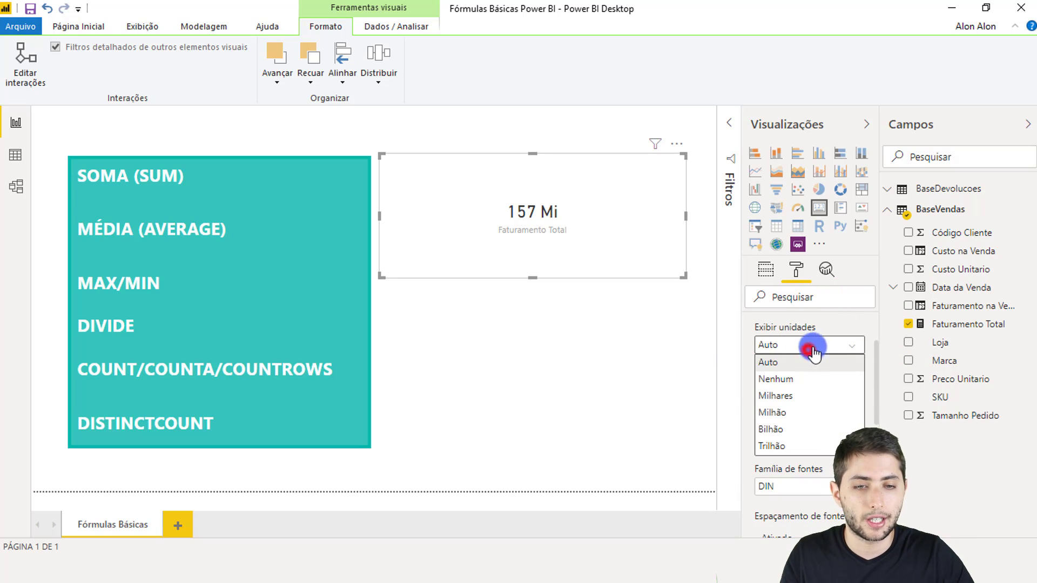
click(788, 381)
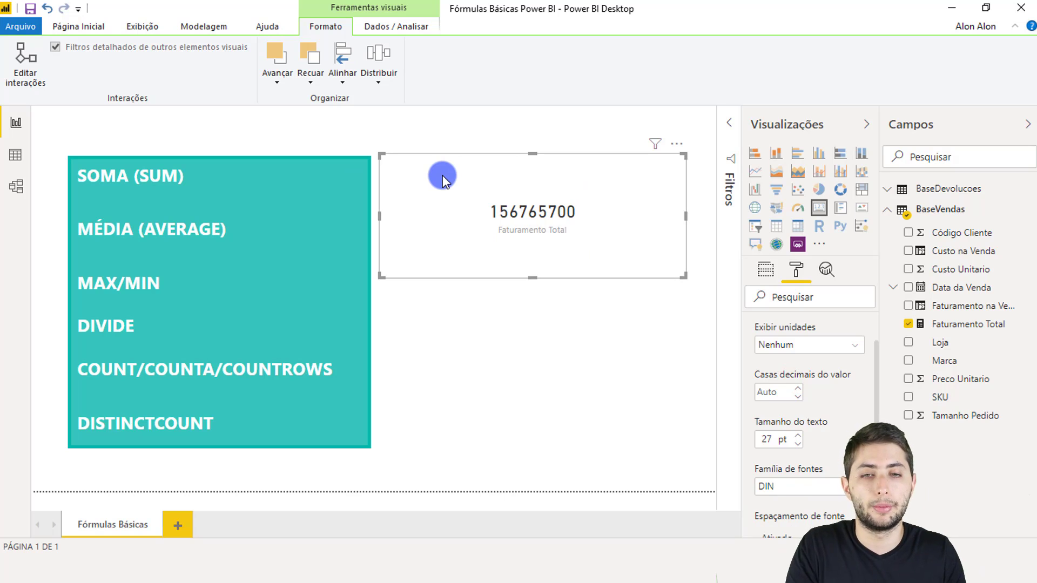
click(488, 203)
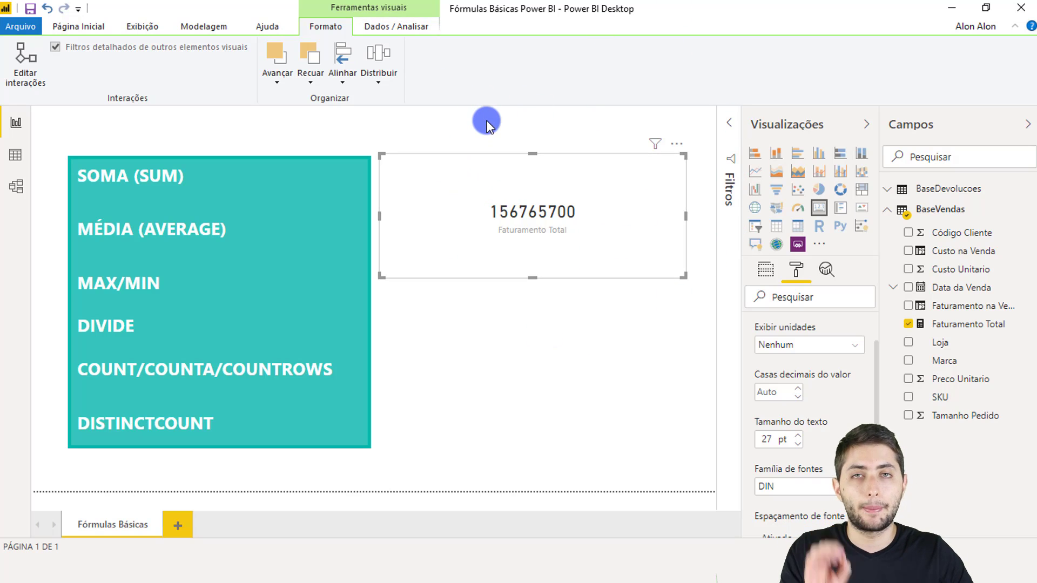
Step: Format the Faturamento Total measure as general currency (Moeda geral)
click(954, 323)
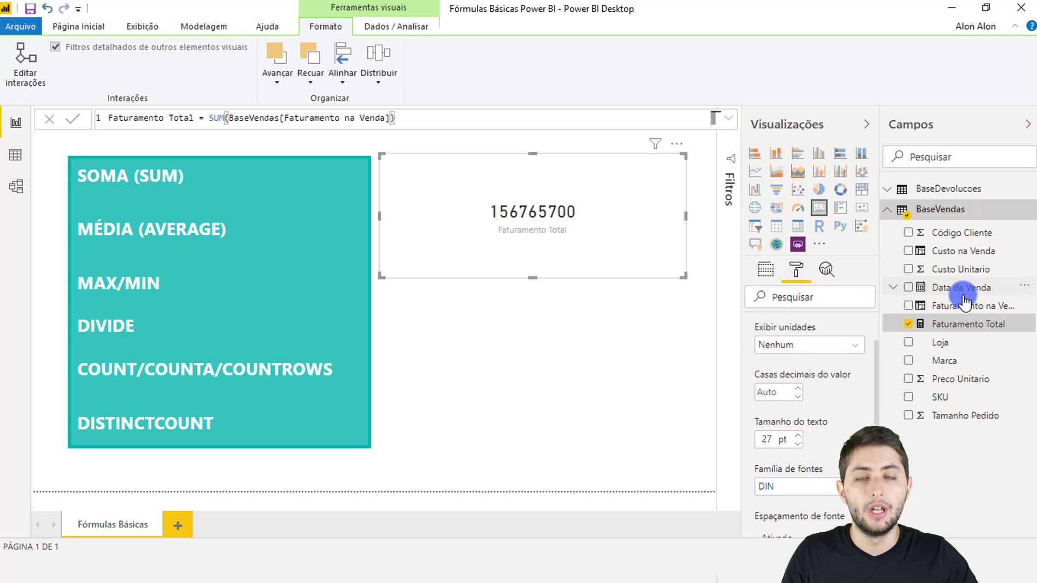
click(203, 26)
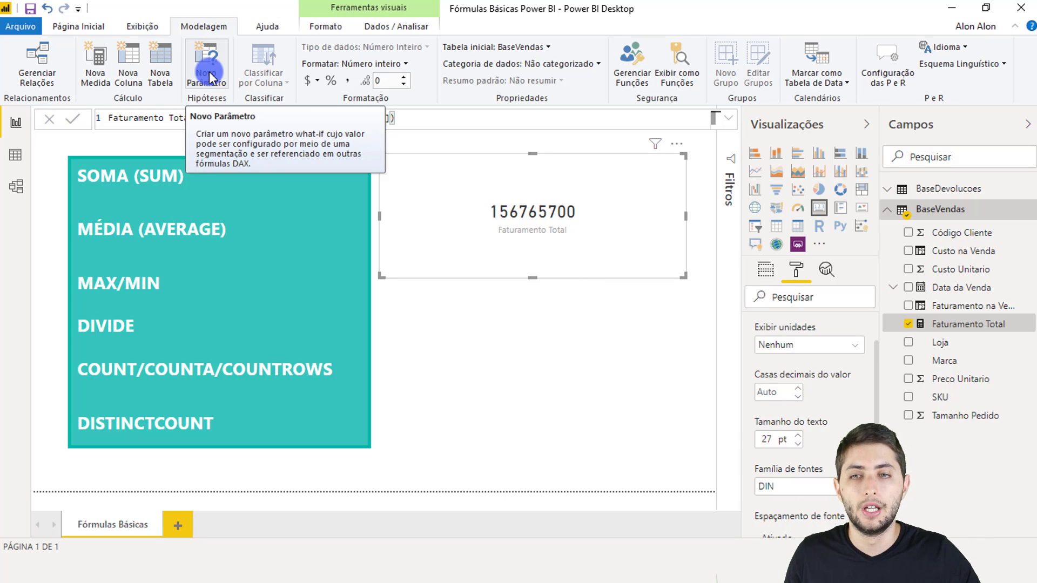
click(317, 82)
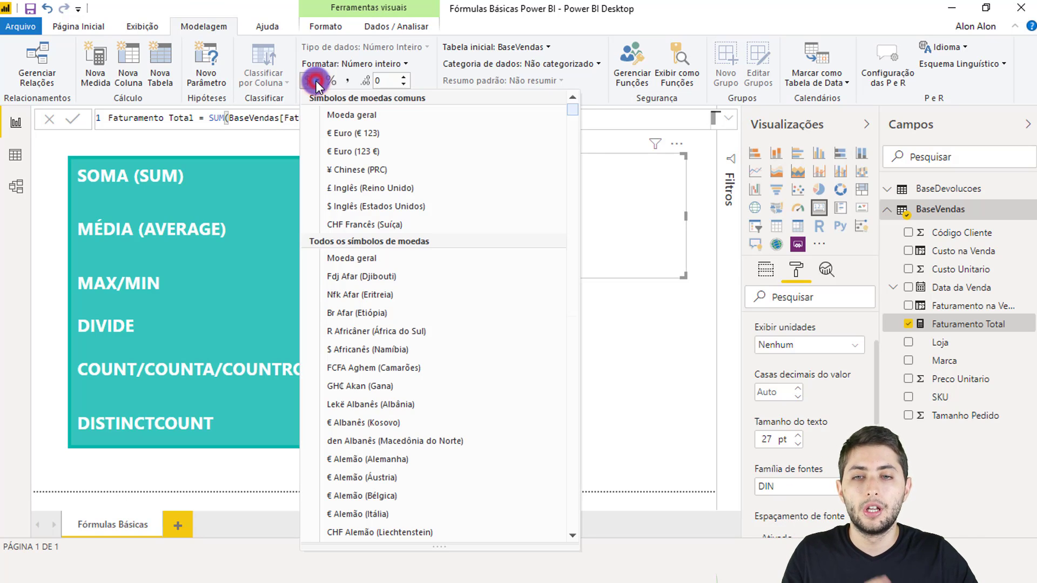
click(380, 115)
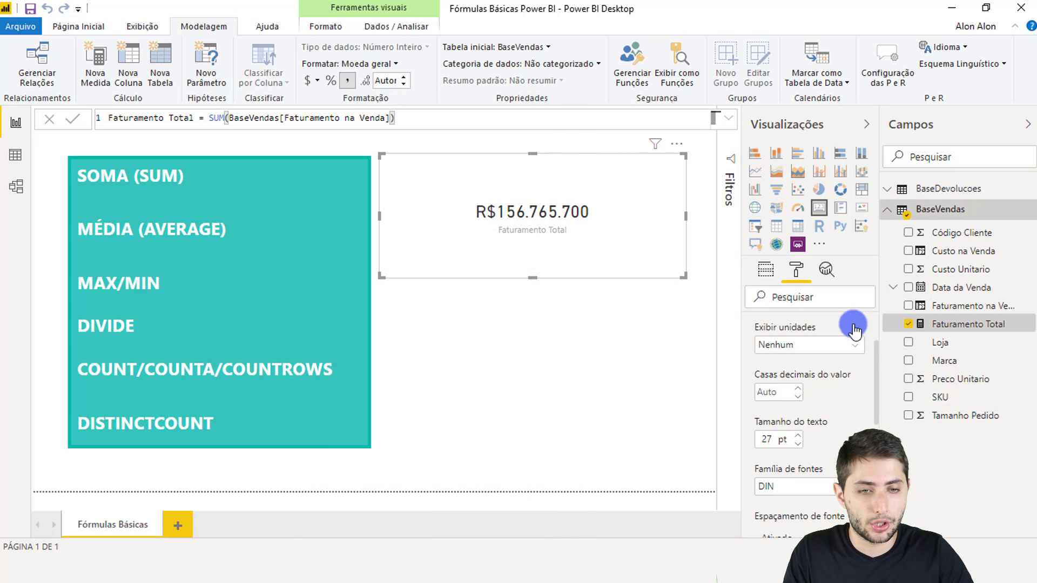
click(532, 249)
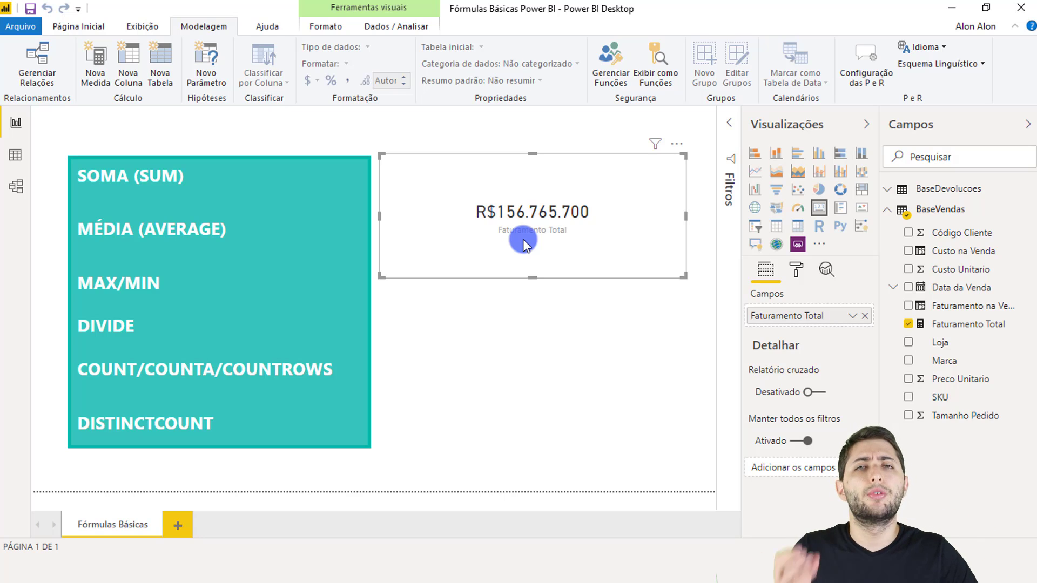
Step: Create a measure in the BaseVendas table named "Custo Total"
click(8, 155)
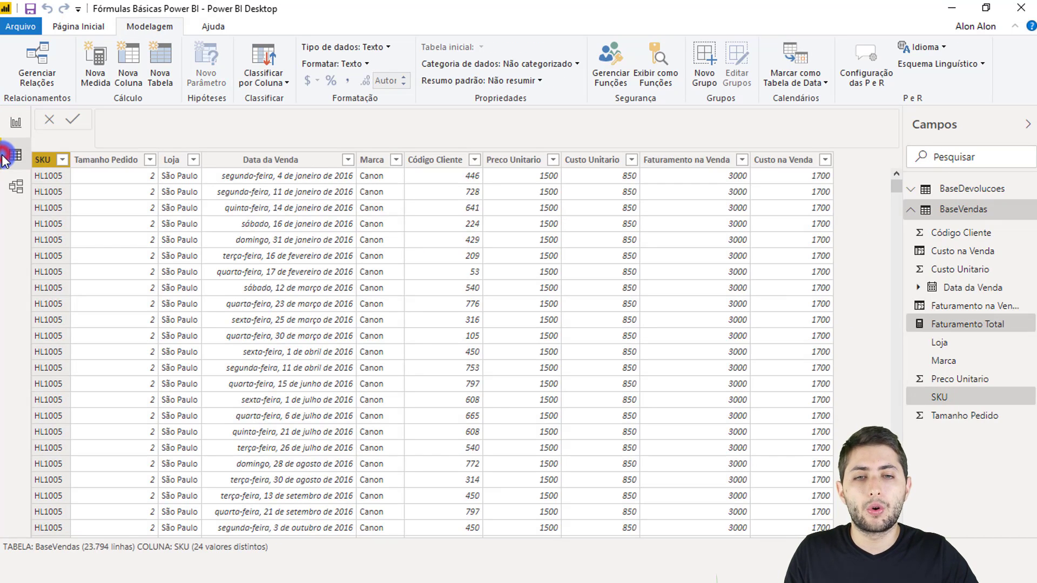
click(780, 160)
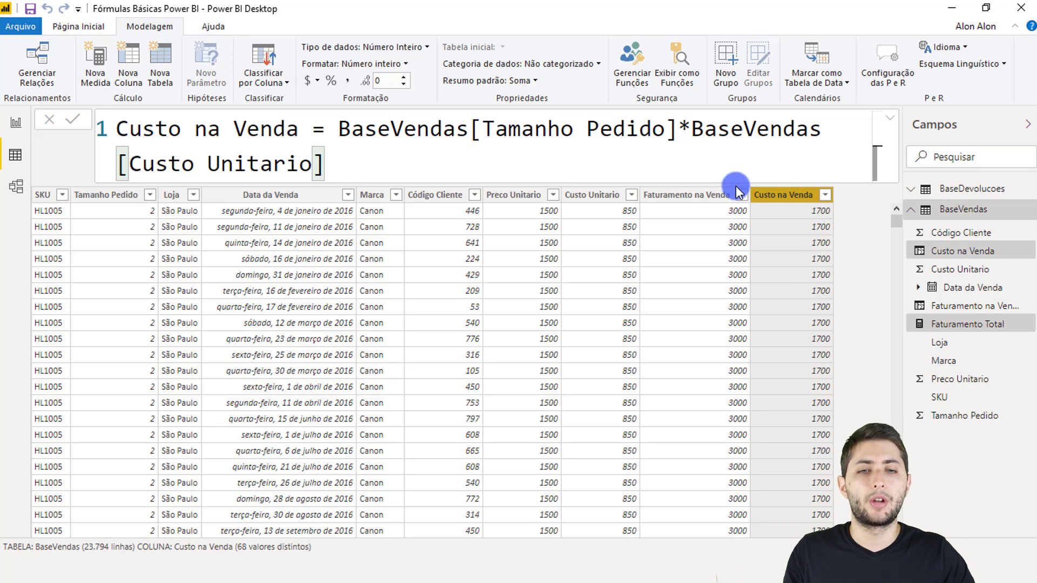
right_click(439, 220)
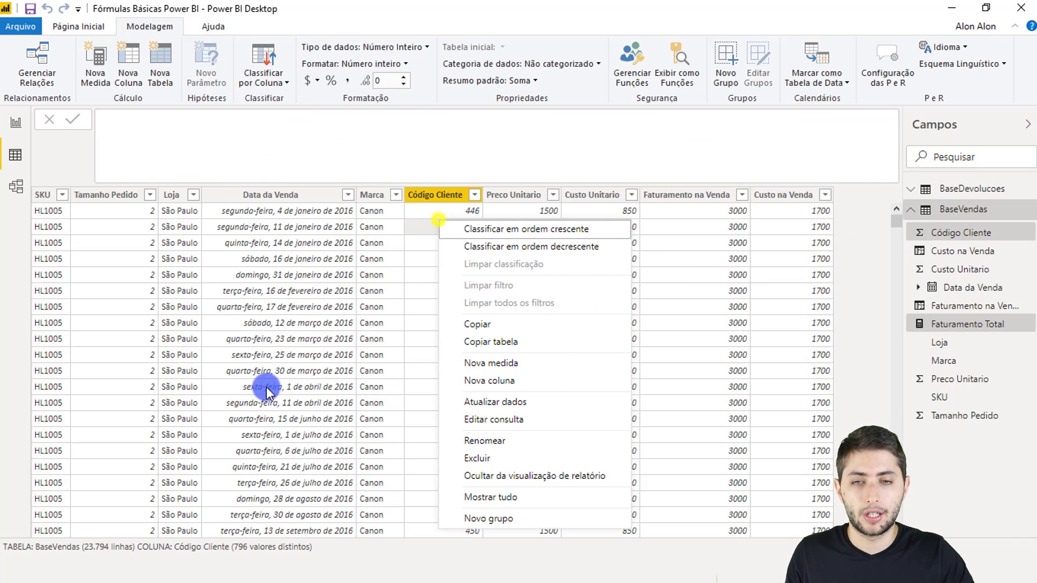
click(503, 363)
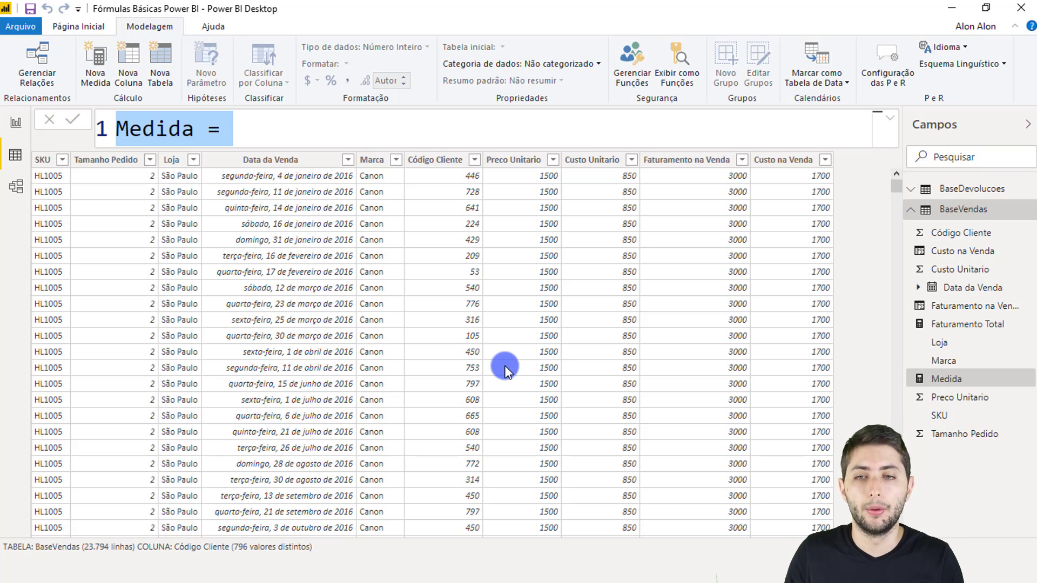
text(Custo )
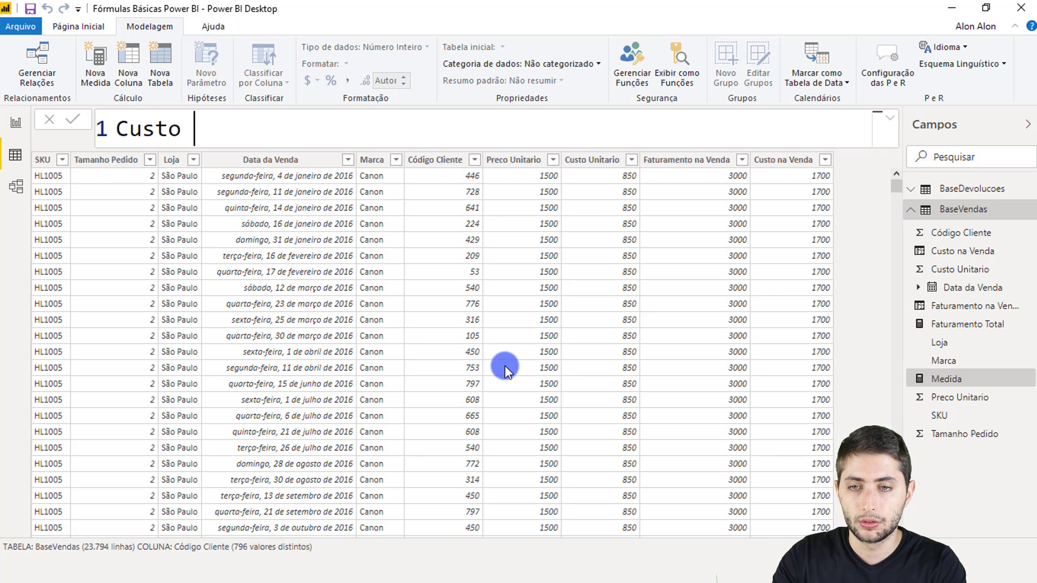
text(Total =)
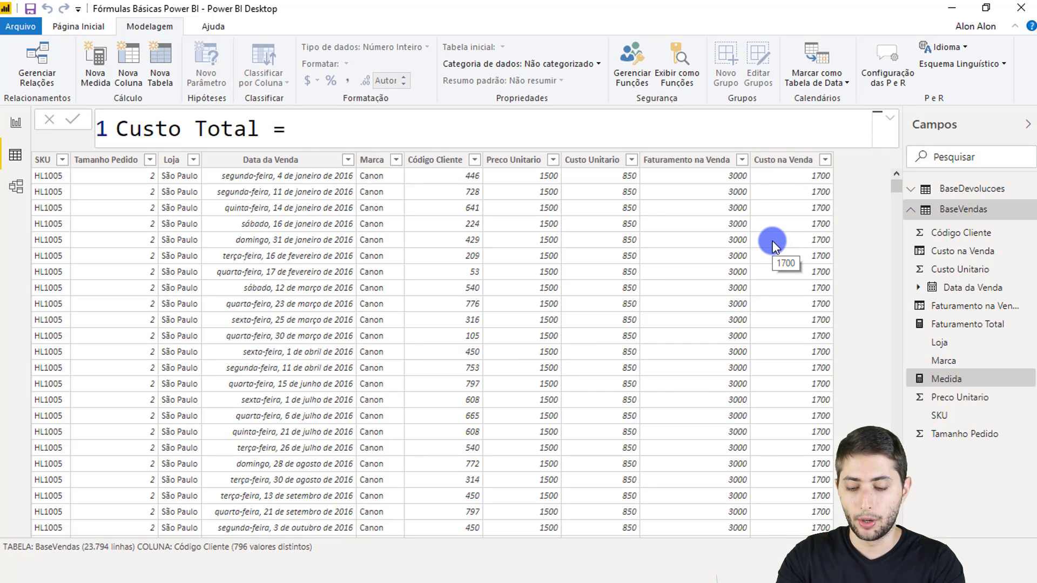
Step: Define the Custo Total measure as SUM(BaseVendas[Custo na Venda])
text(sum)
key(Tab)
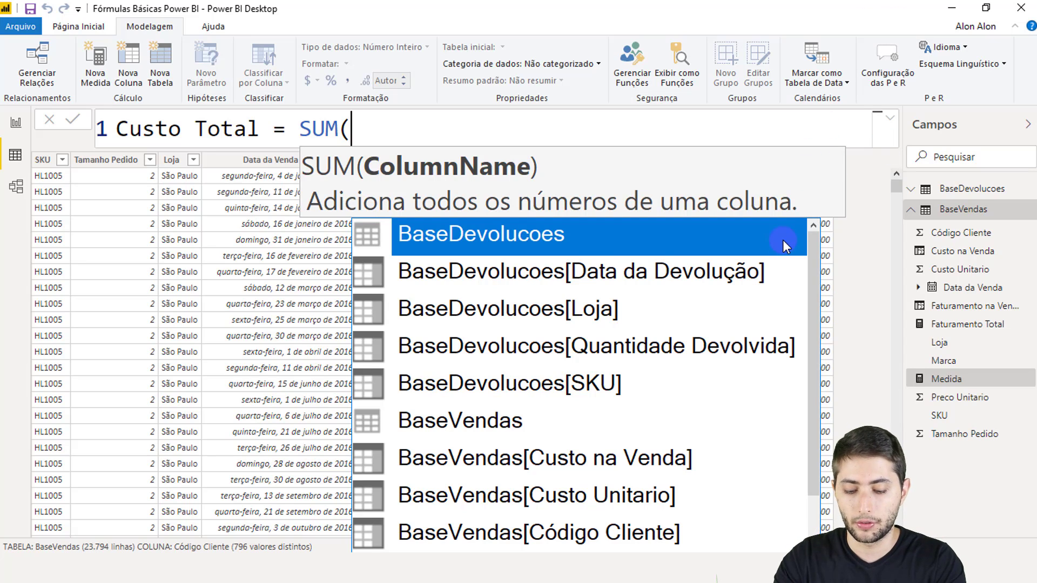
text(custo)
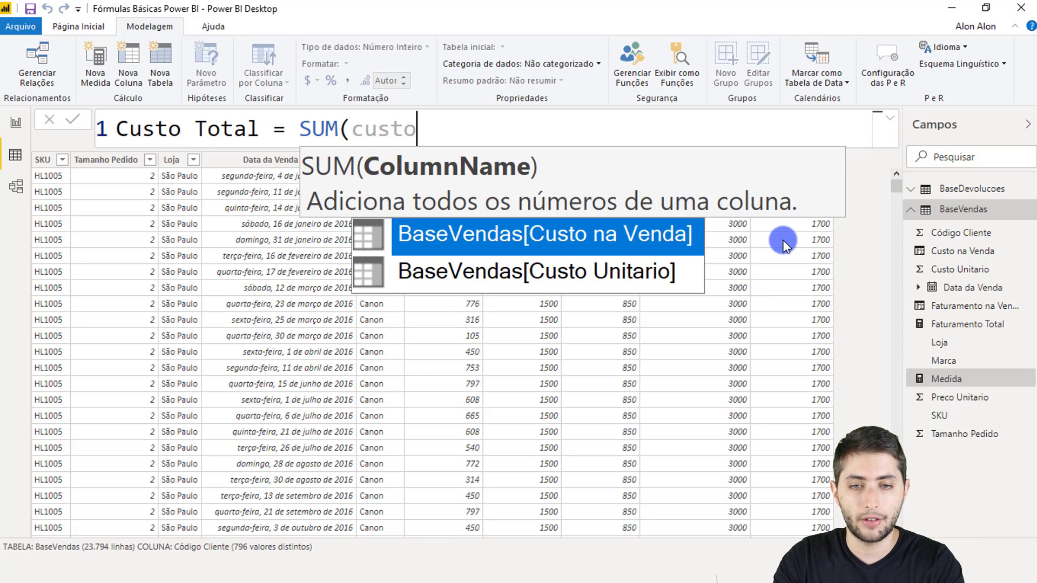
click(585, 225)
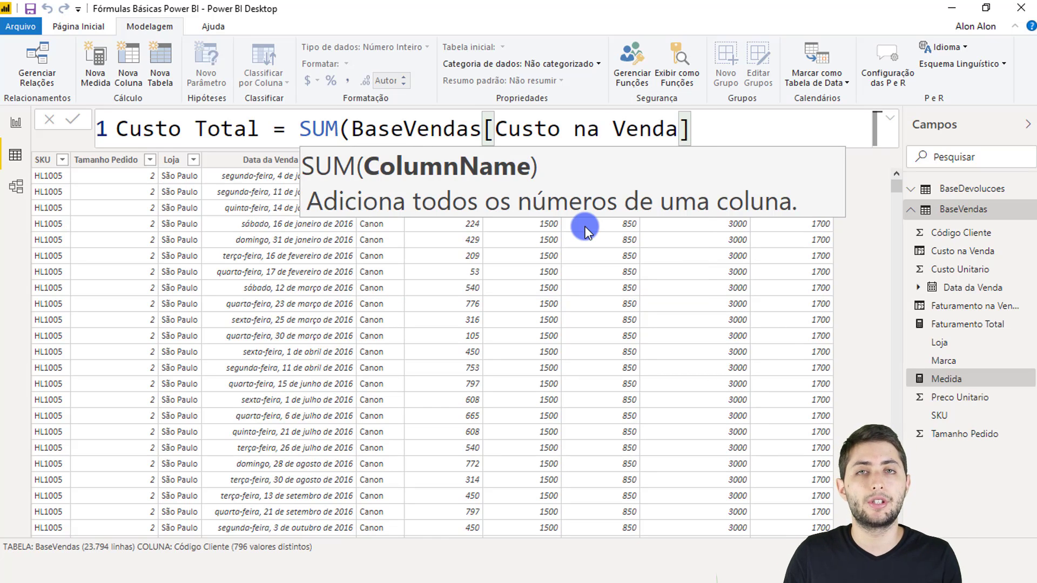
text())
key(Return)
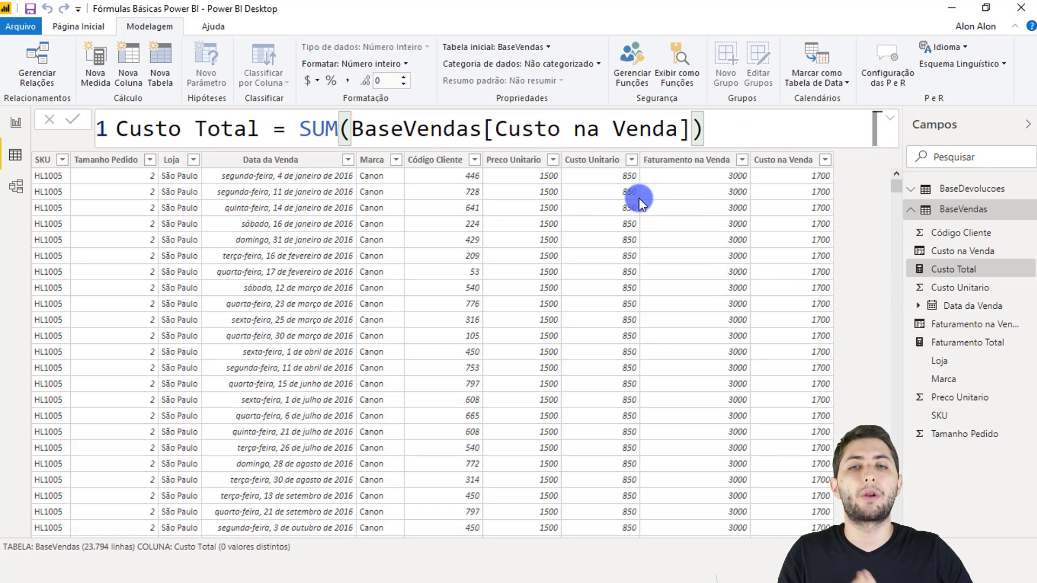
Step: Return to the report page and remove the Faturamento Total measure from the card
click(16, 122)
mouse_move(534, 219)
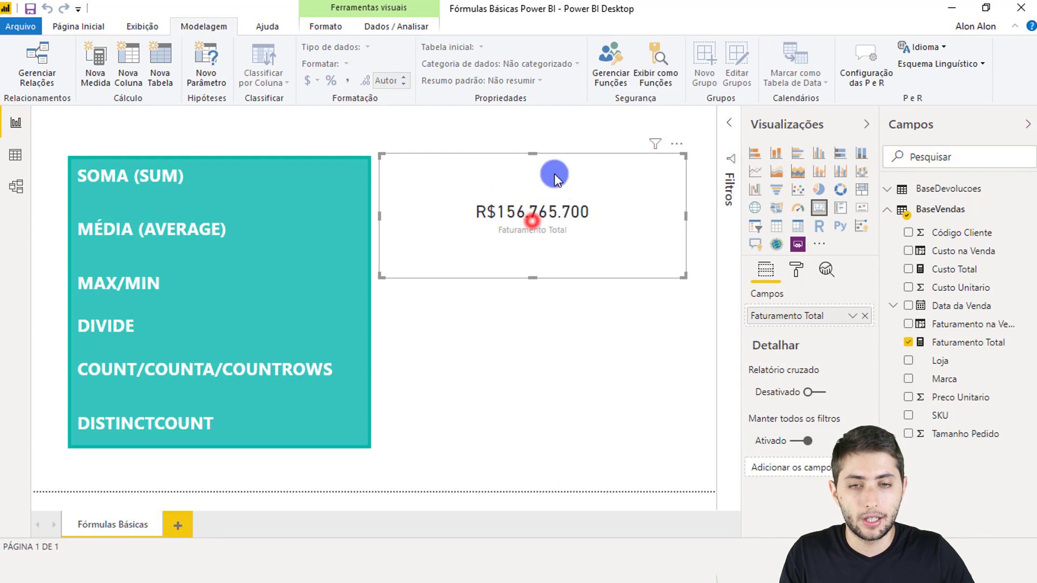
click(862, 319)
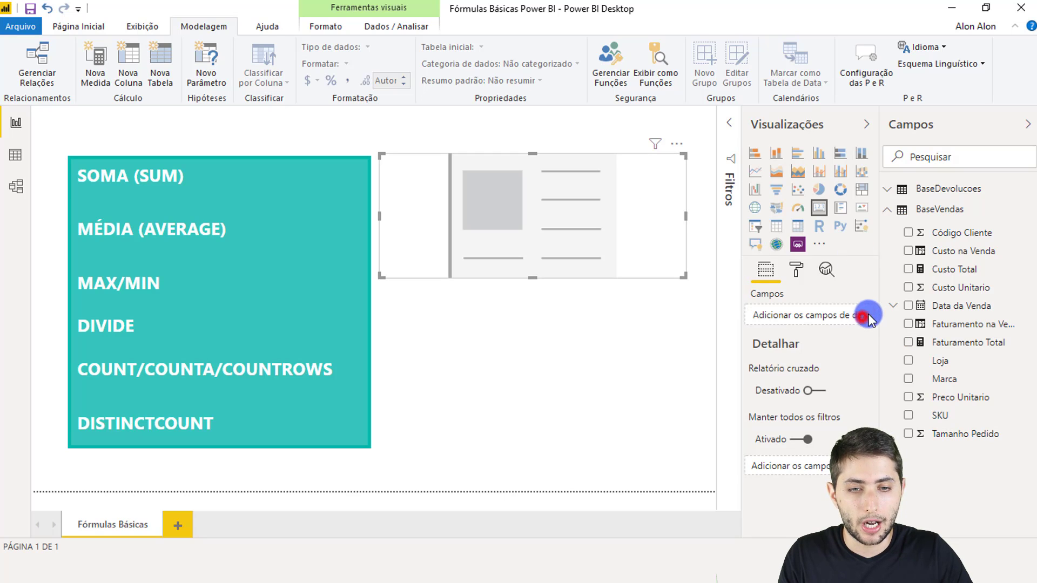
click(593, 209)
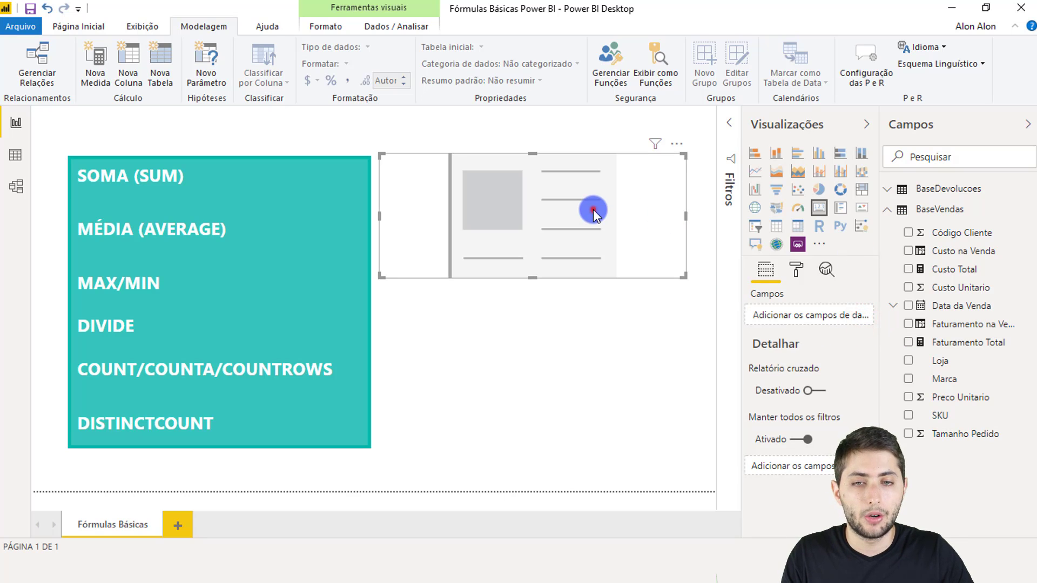
Step: Add the Custo Total measure to the emptied card as its displayed field
click(974, 267)
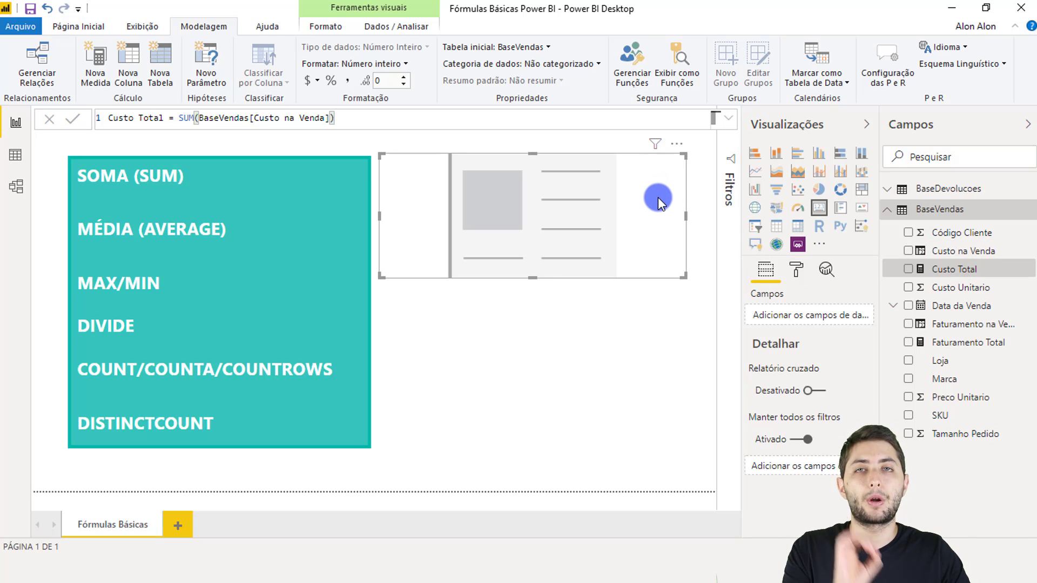
click(614, 209)
click(624, 319)
click(508, 170)
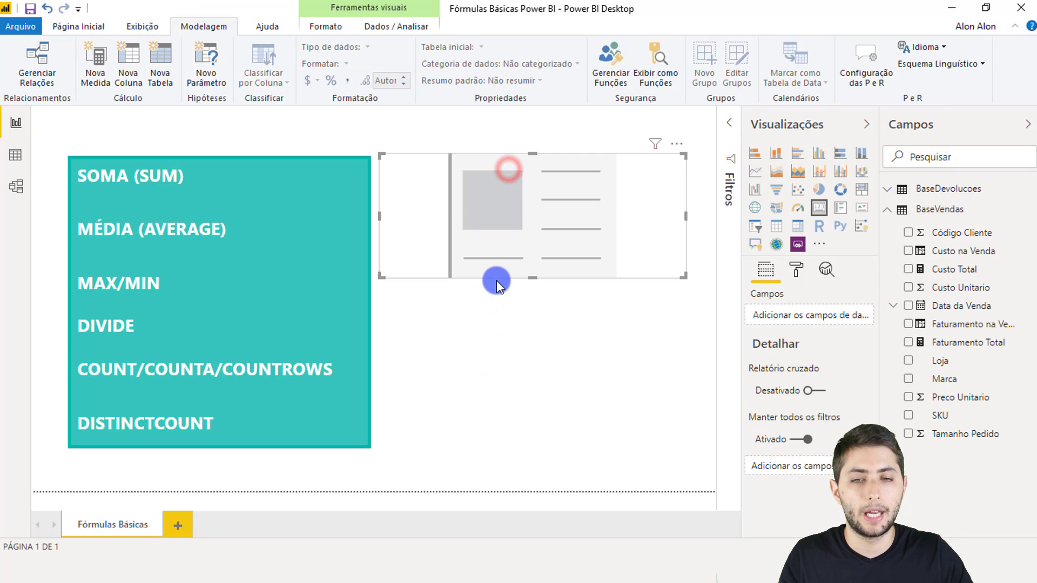
click(483, 344)
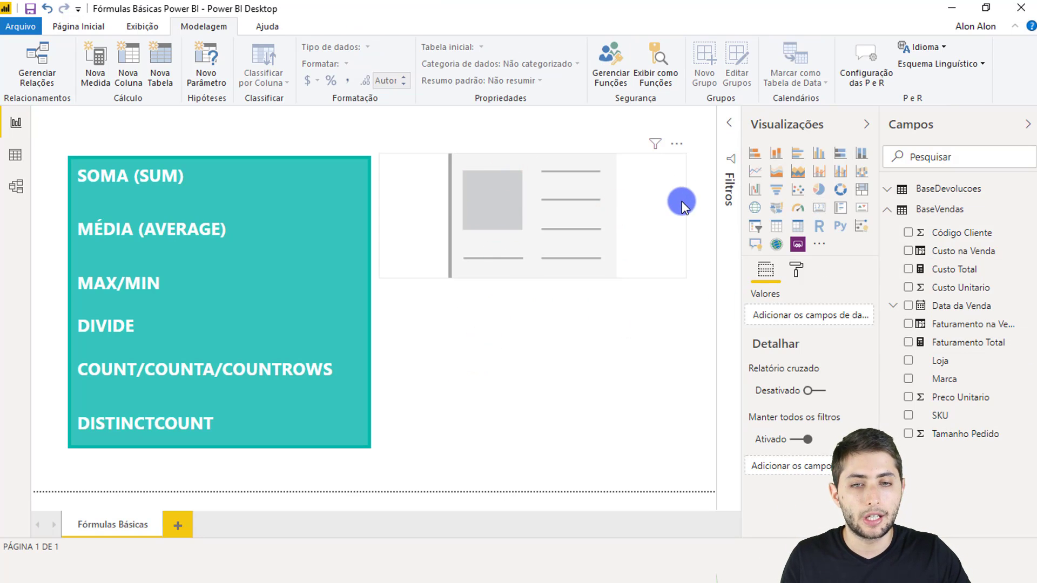
click(584, 200)
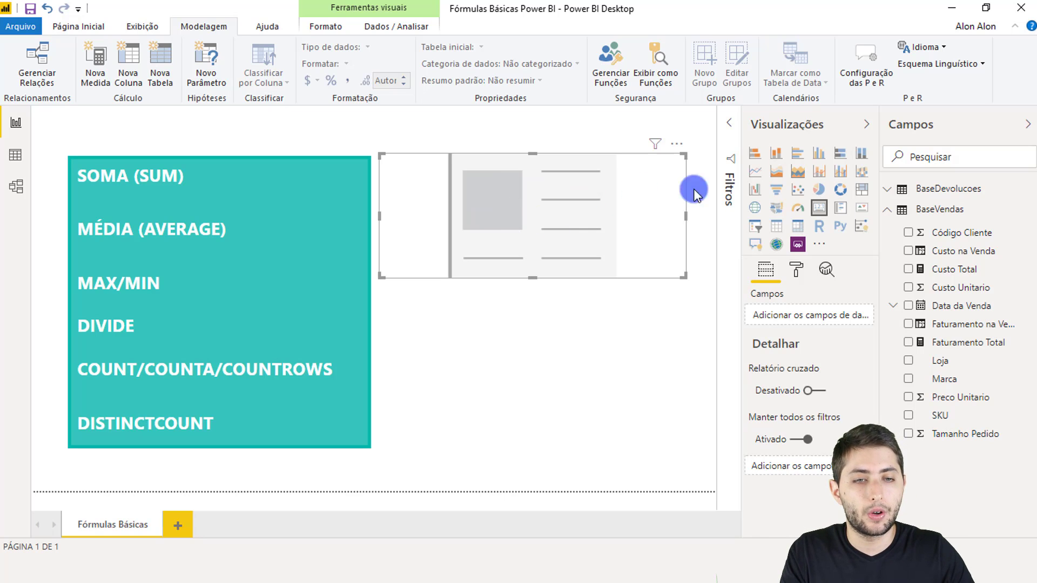
click(951, 271)
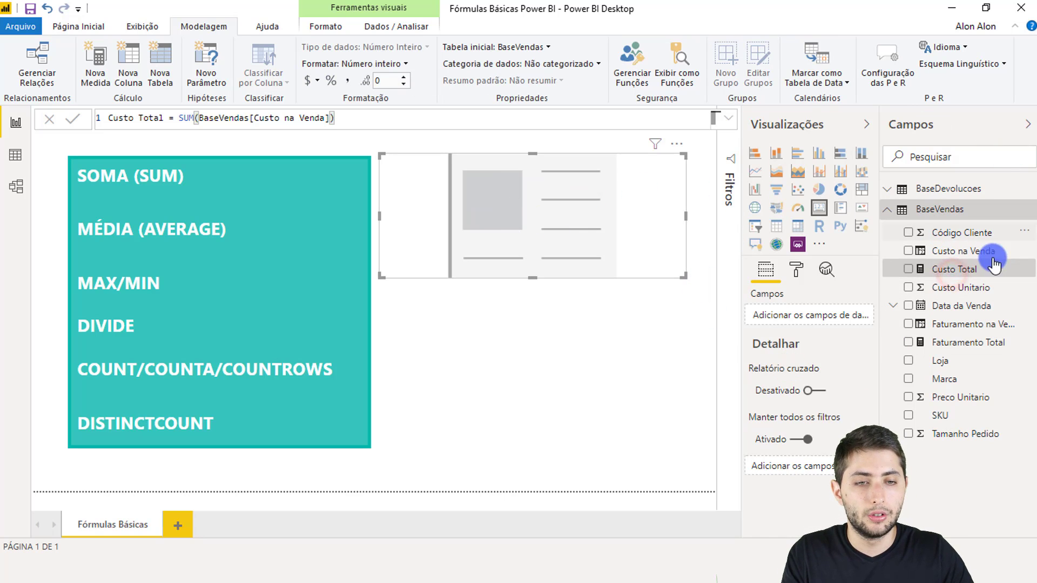
drag(967, 269, 834, 323)
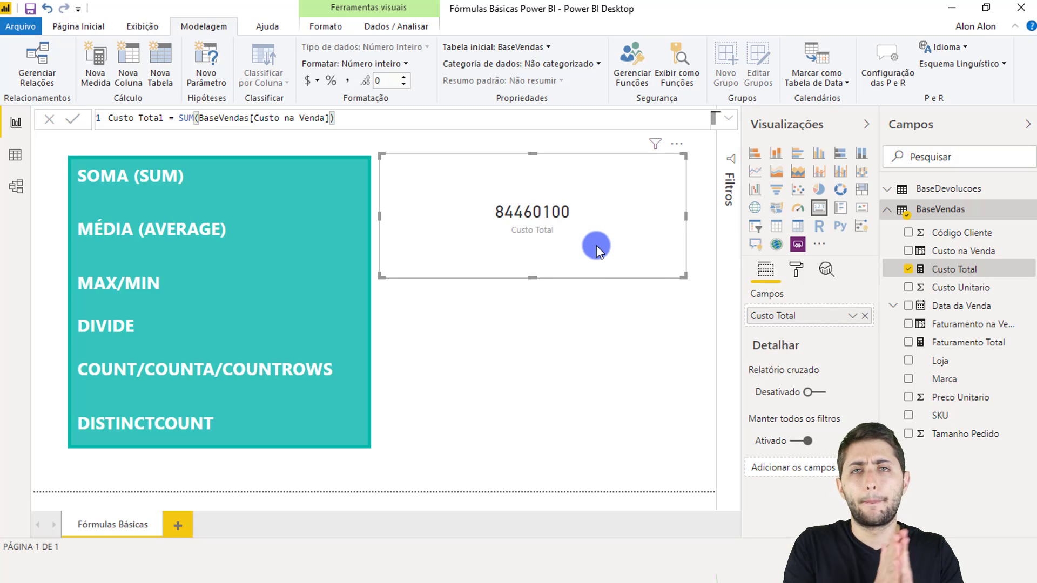
Step: Format the Custo Total measure as general currency (Moeda geral)
click(974, 268)
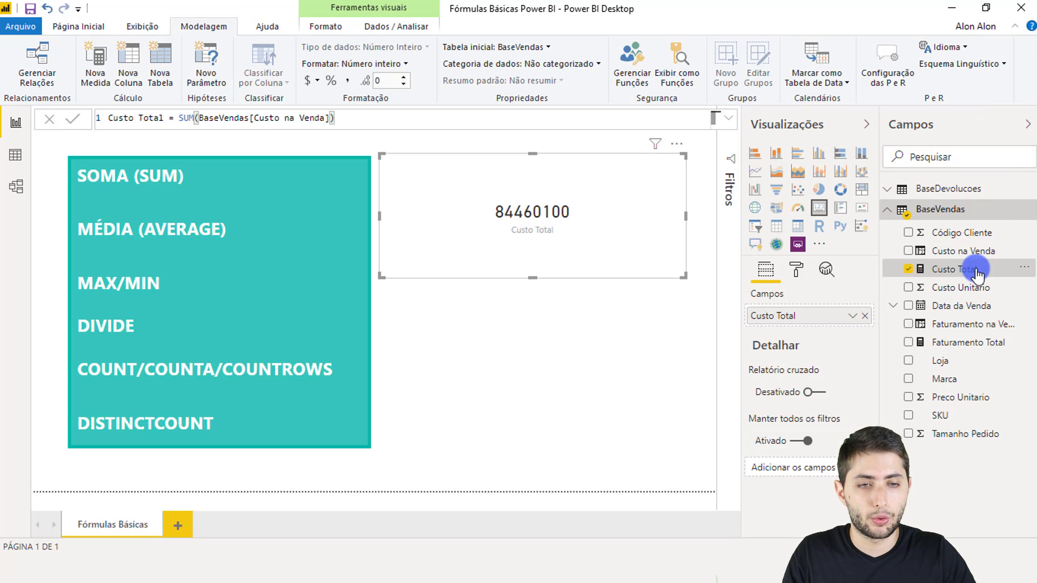
click(311, 84)
click(334, 112)
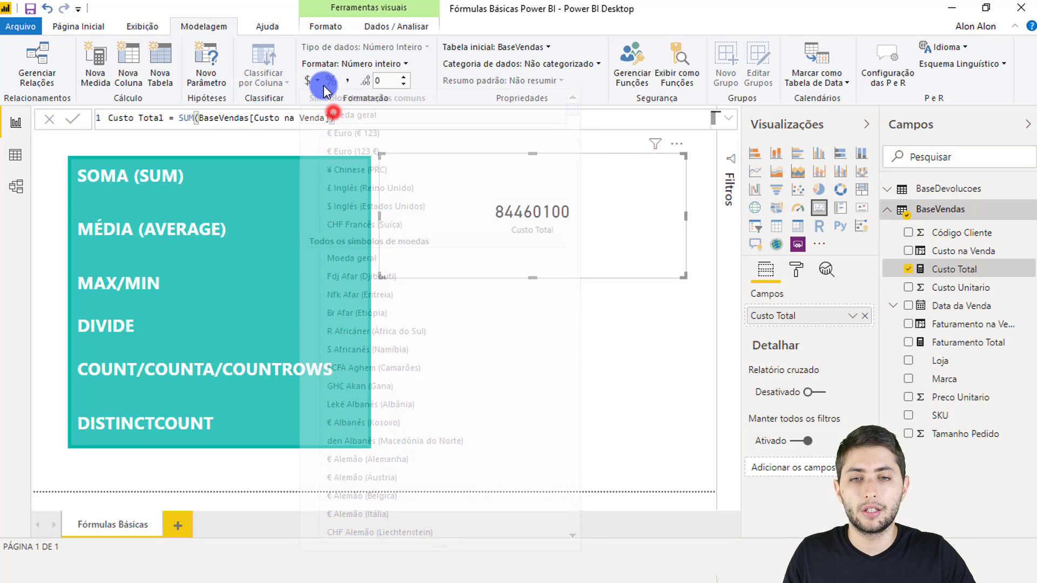
click(569, 330)
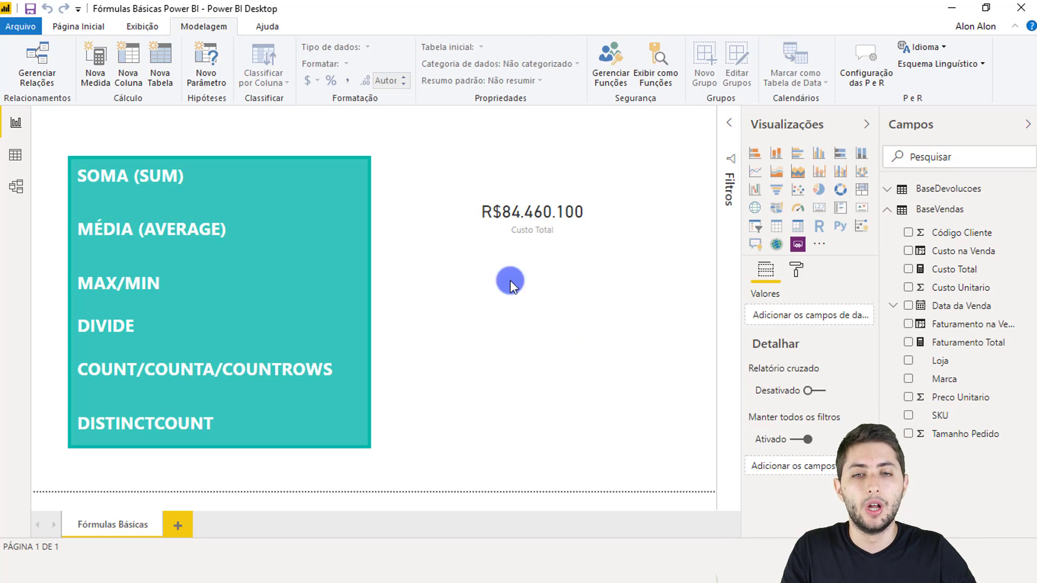
click(15, 155)
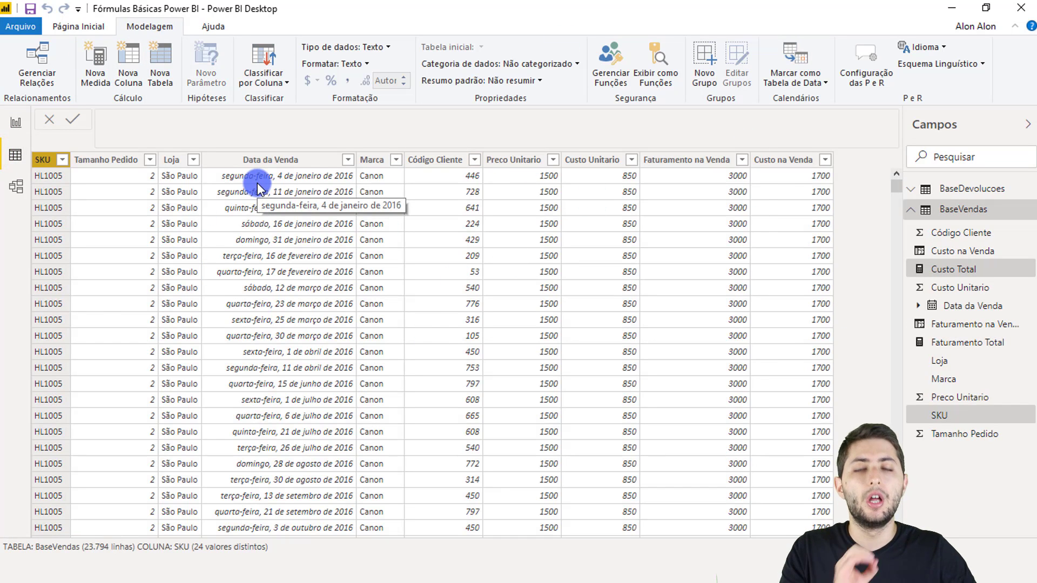
click(14, 123)
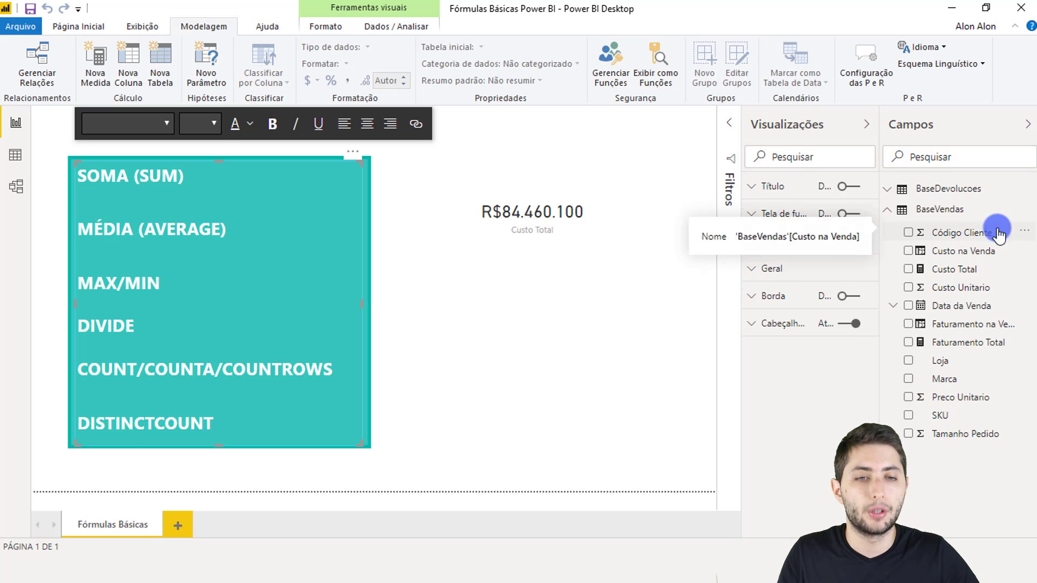
click(963, 187)
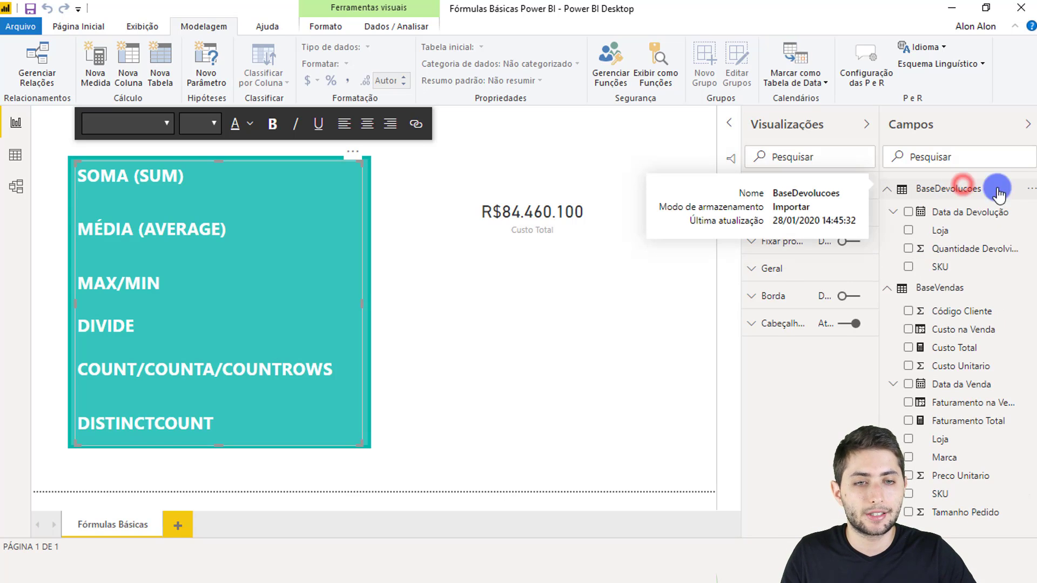
right_click(954, 194)
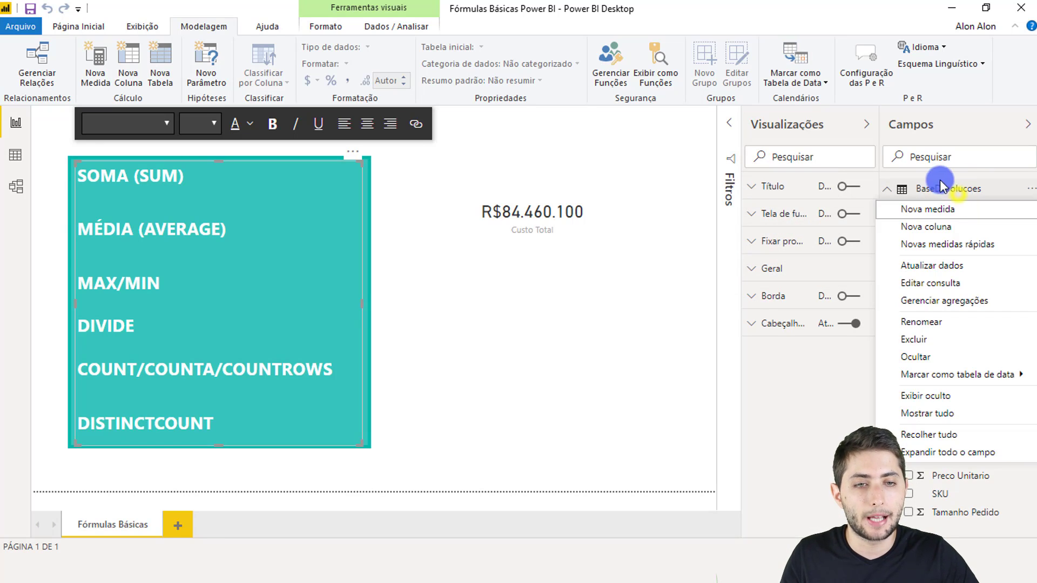
click(947, 192)
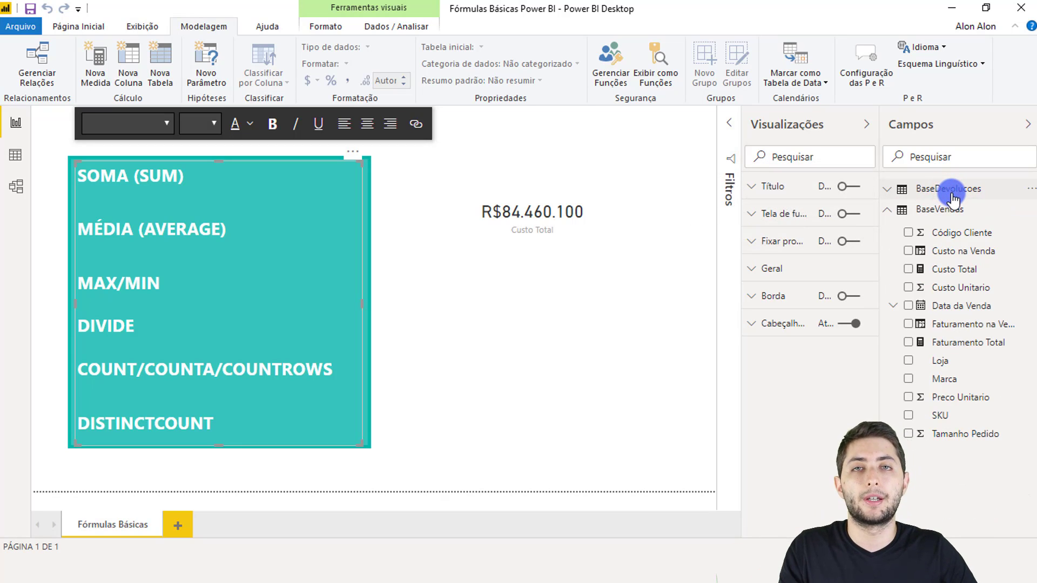
click(954, 209)
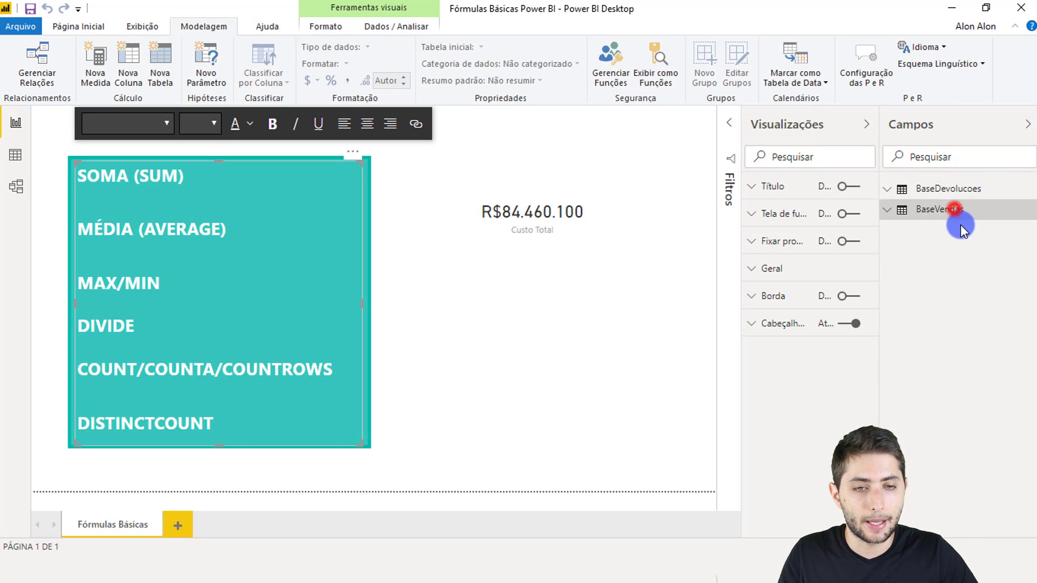
double_click(959, 210)
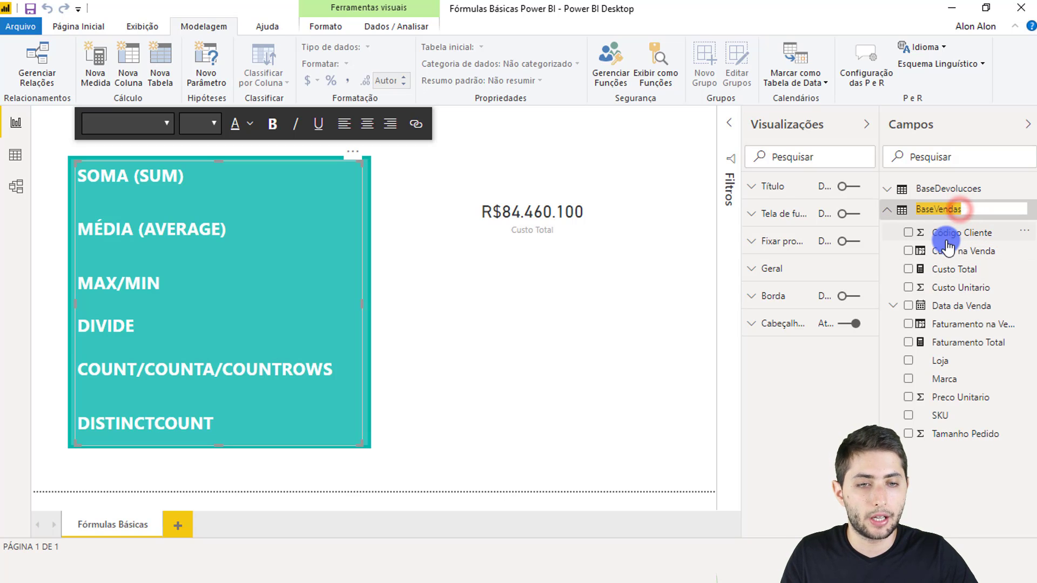
right_click(946, 242)
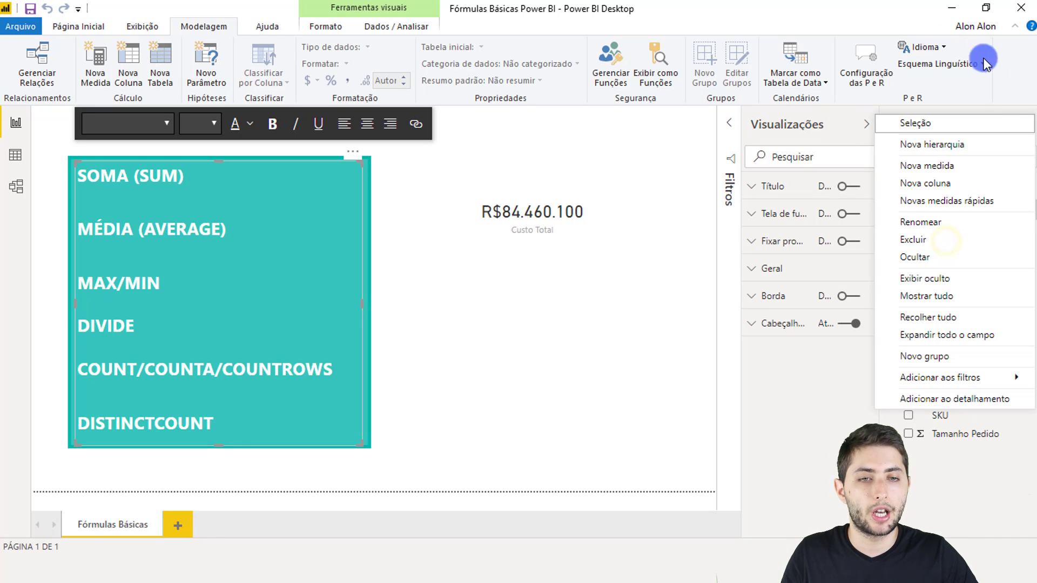
click(961, 168)
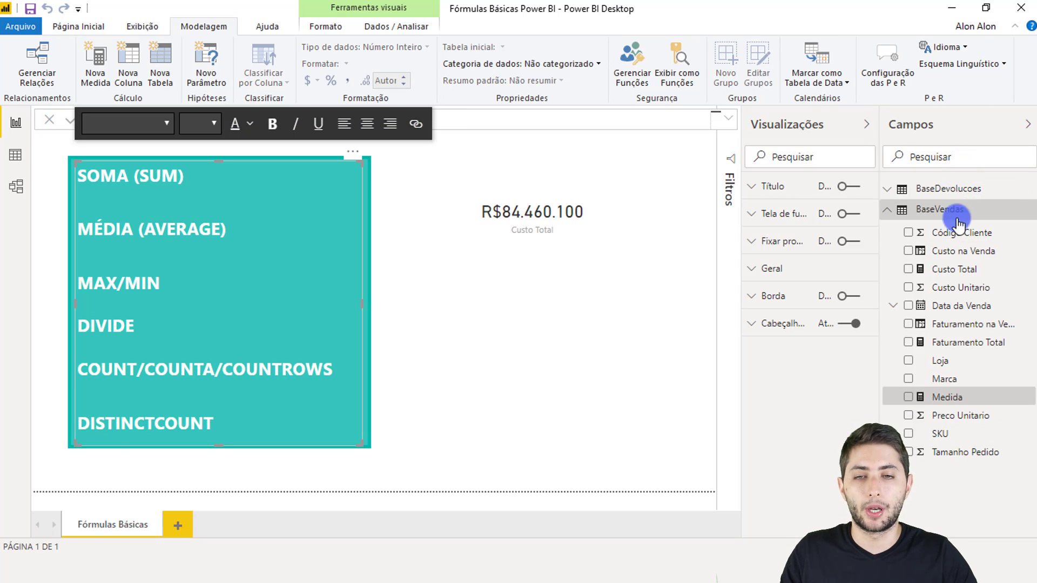
click(484, 118)
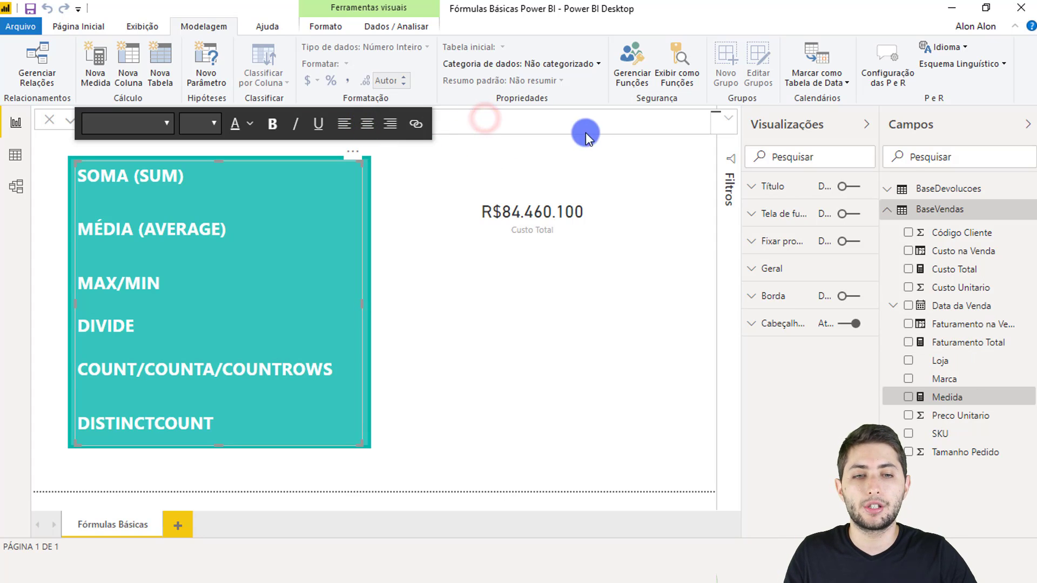
click(632, 282)
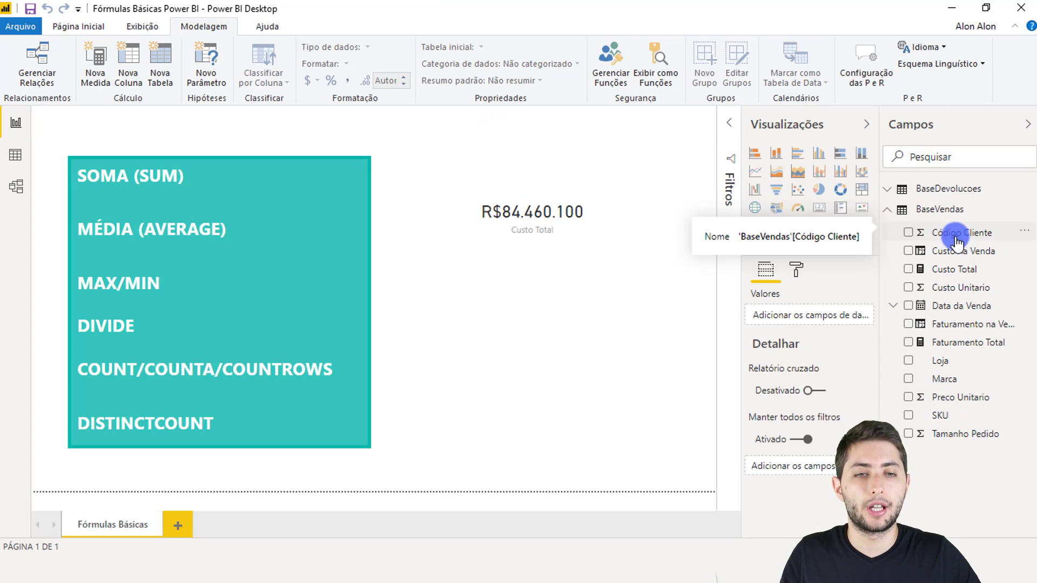
Step: Create a measure in the BaseVendas table named "Lucro Total"
right_click(954, 230)
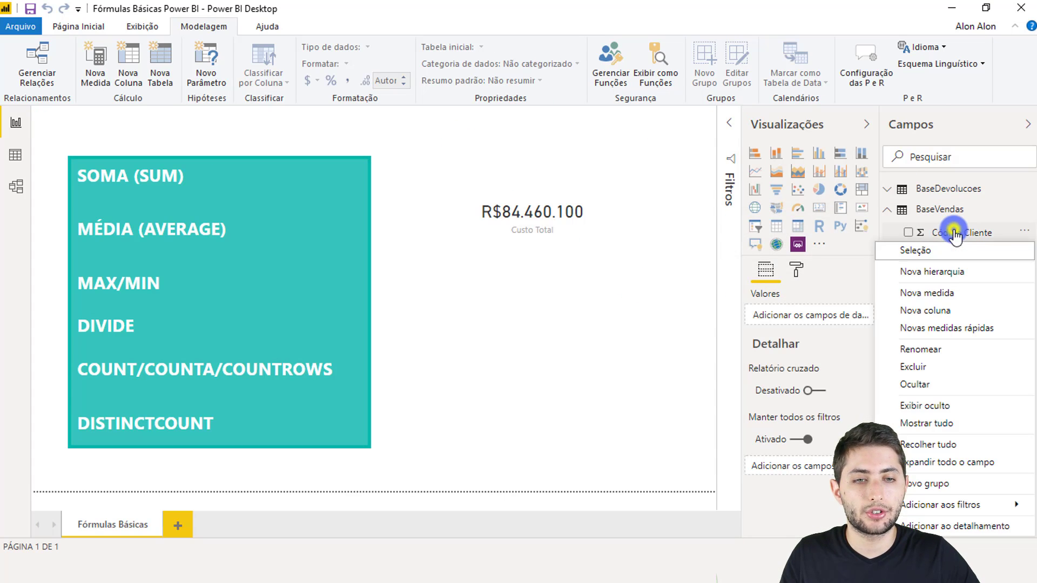
click(954, 293)
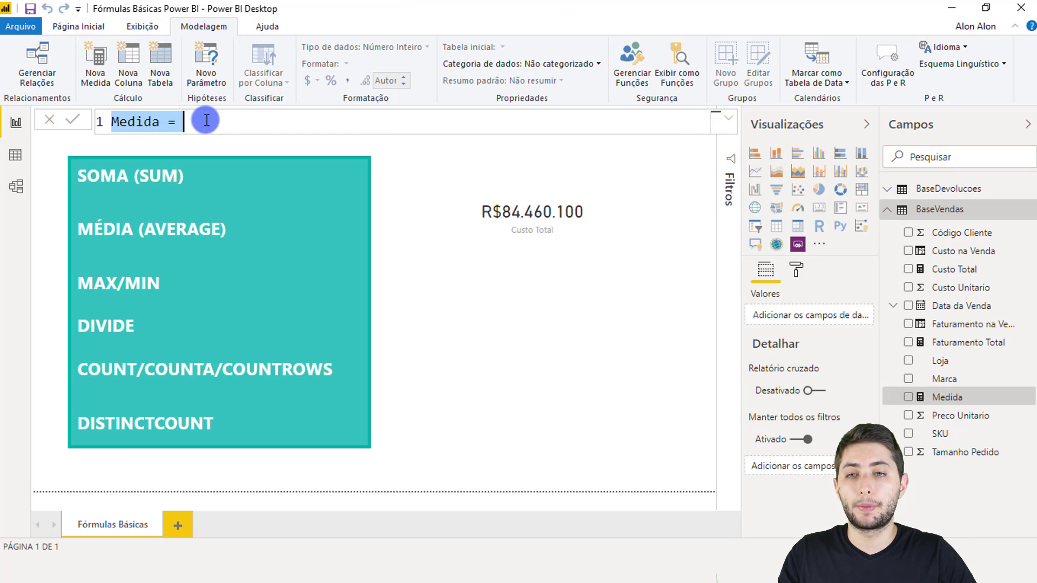
scroll(205, 122, up, 2)
scroll(206, 127, up, 1)
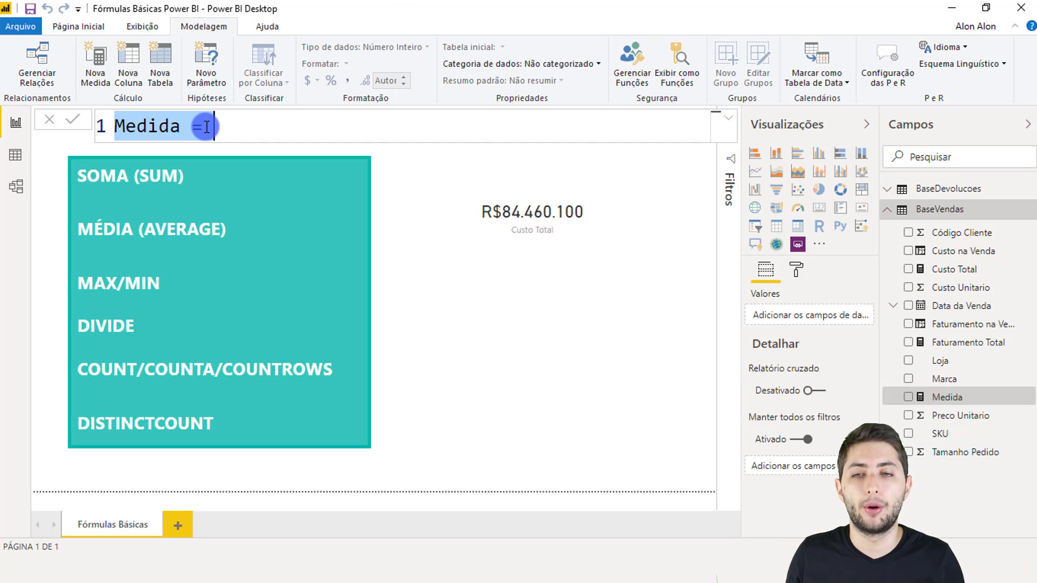
text(Lucr)
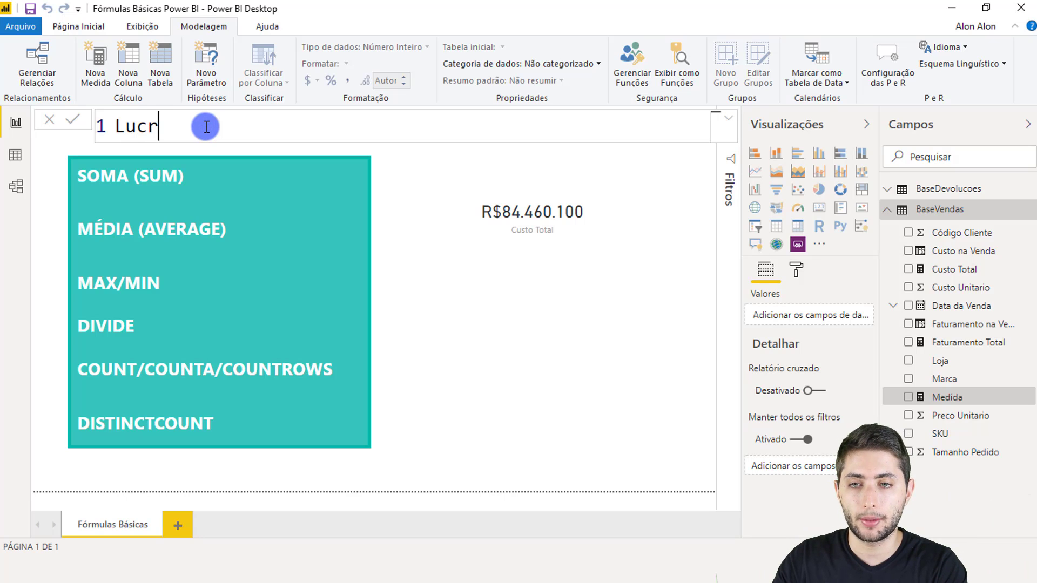
text(o Total =)
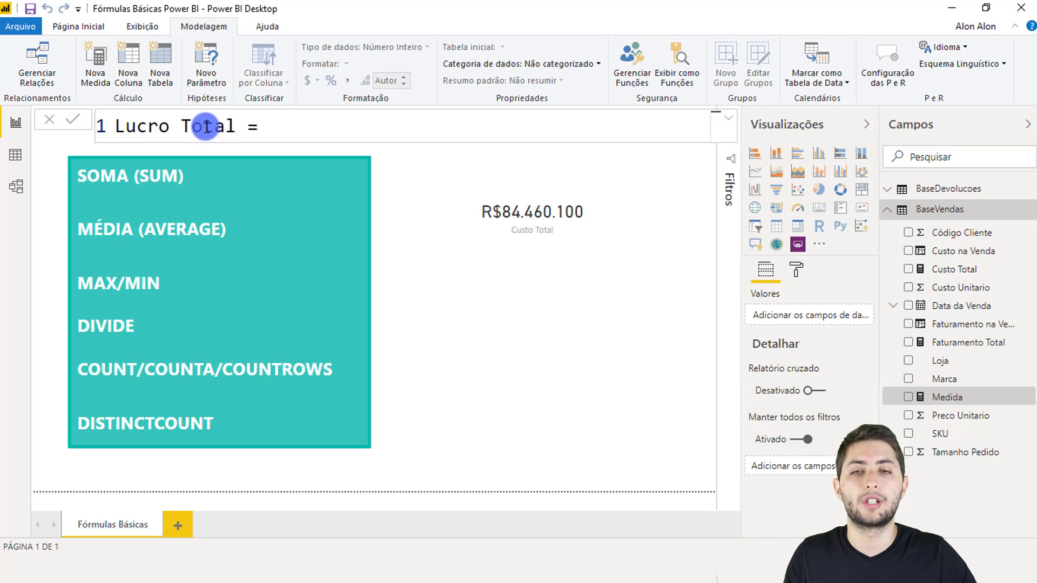
Step: Define the Lucro Total measure as [Faturamento Total]-[Custo Total]
click(281, 121)
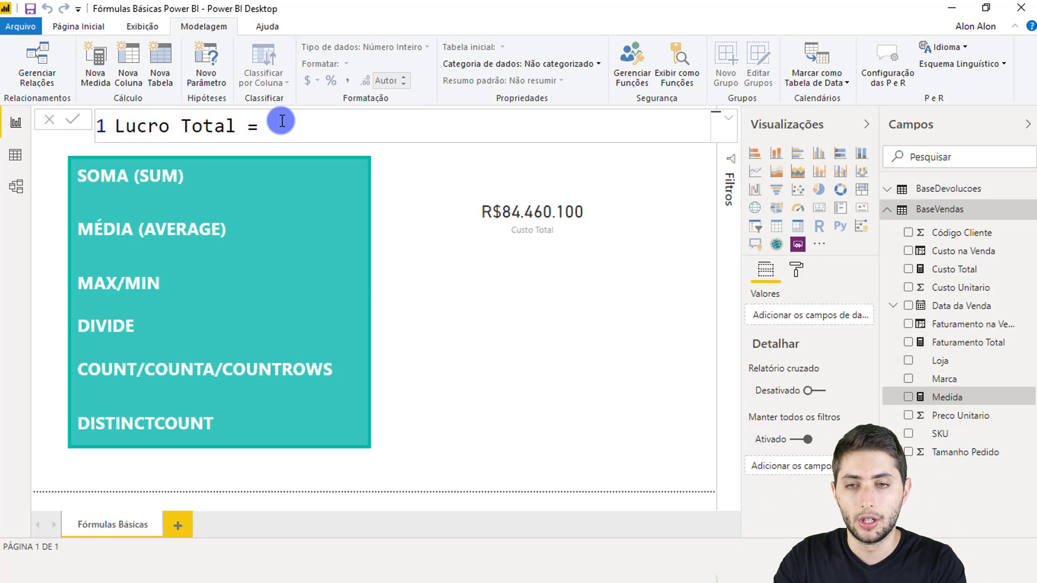
text(fatura)
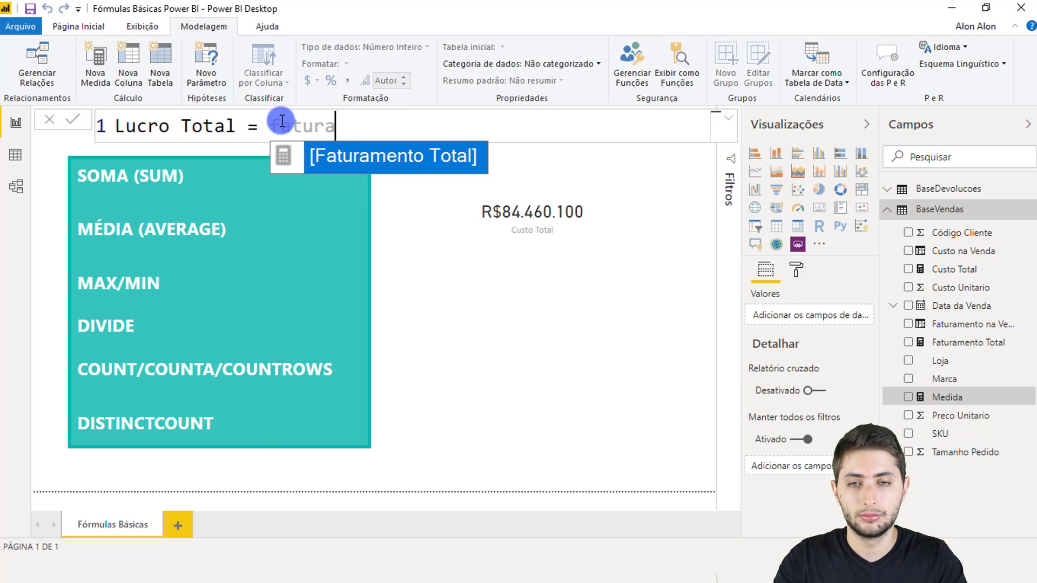
key(Tab)
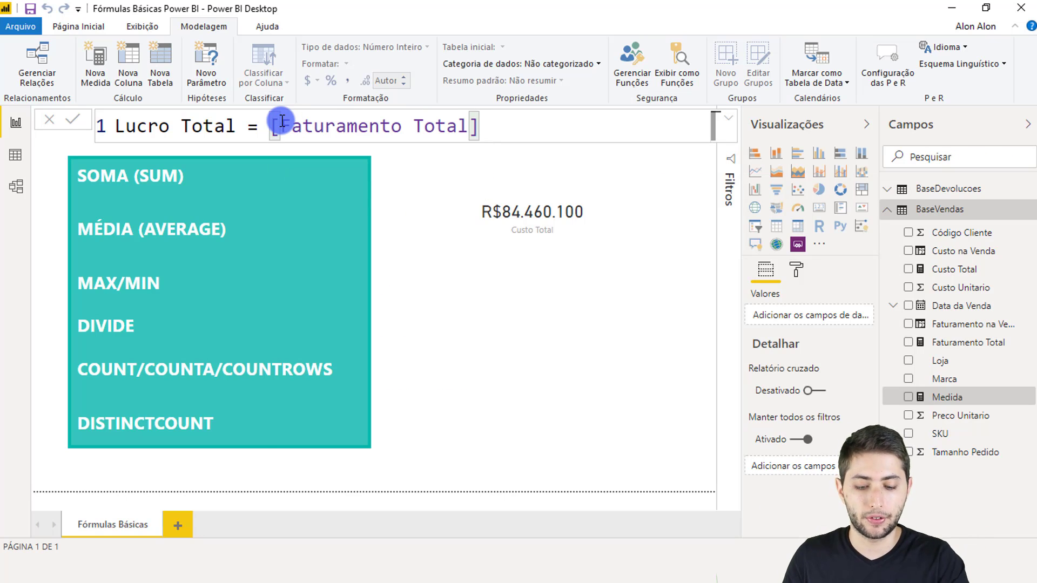
text(-custo)
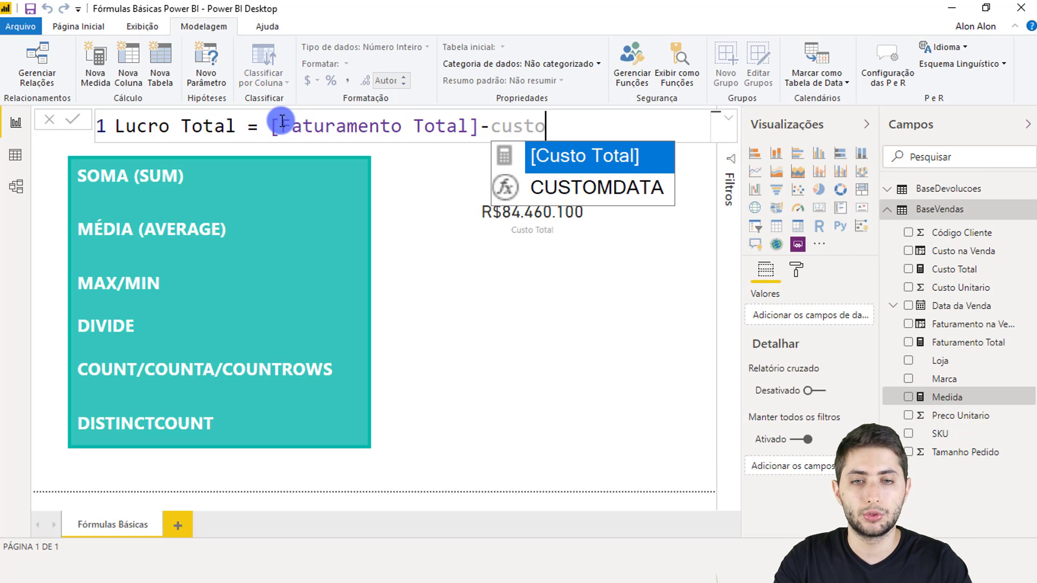
key(Tab)
key(Return)
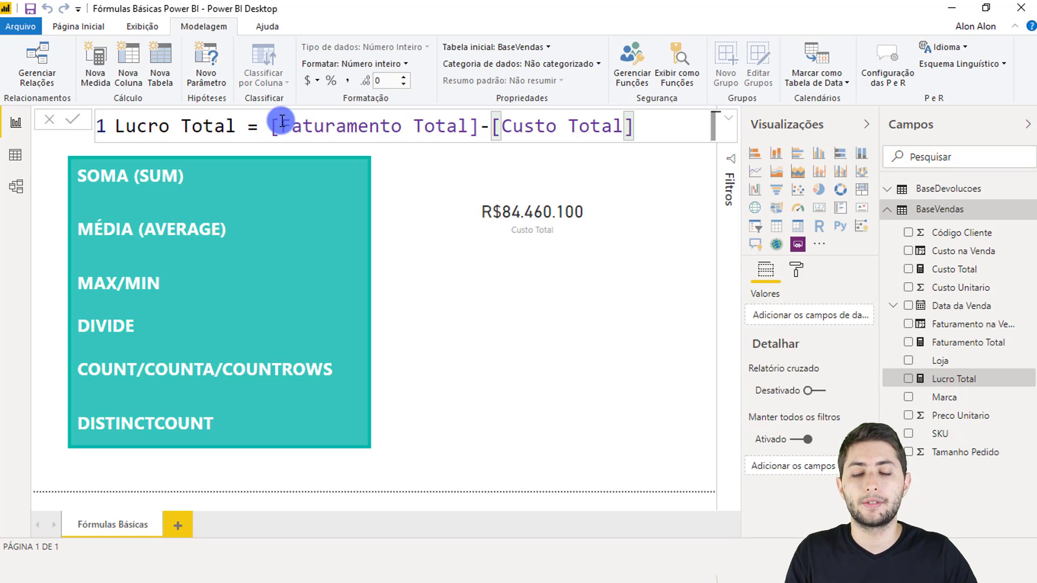
Step: Remove the Custo Total measure from the card on the report page
click(613, 219)
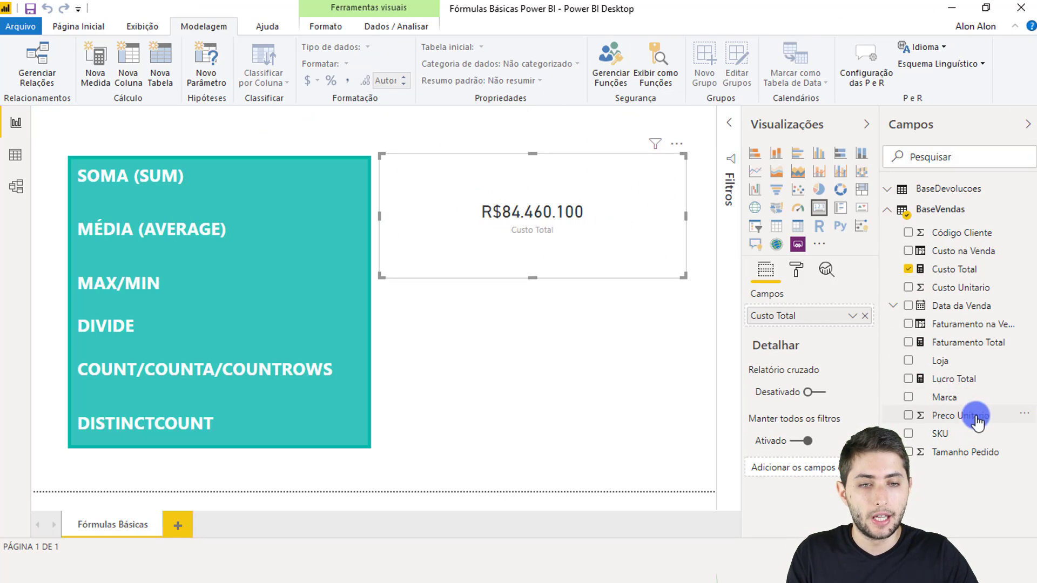
click(865, 316)
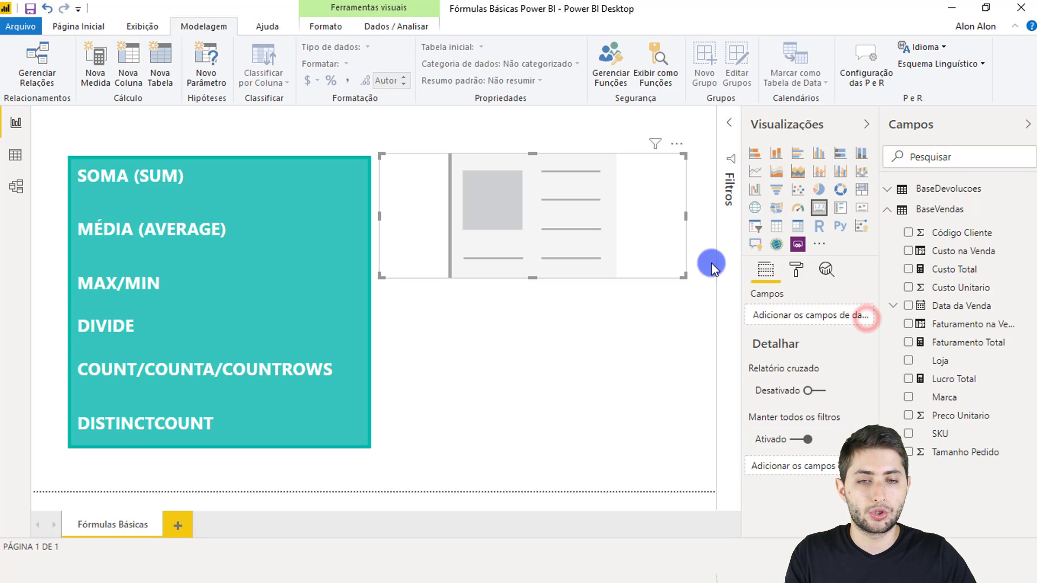
Step: Show the Lucro Total measure in the empty card on the report page
click(982, 381)
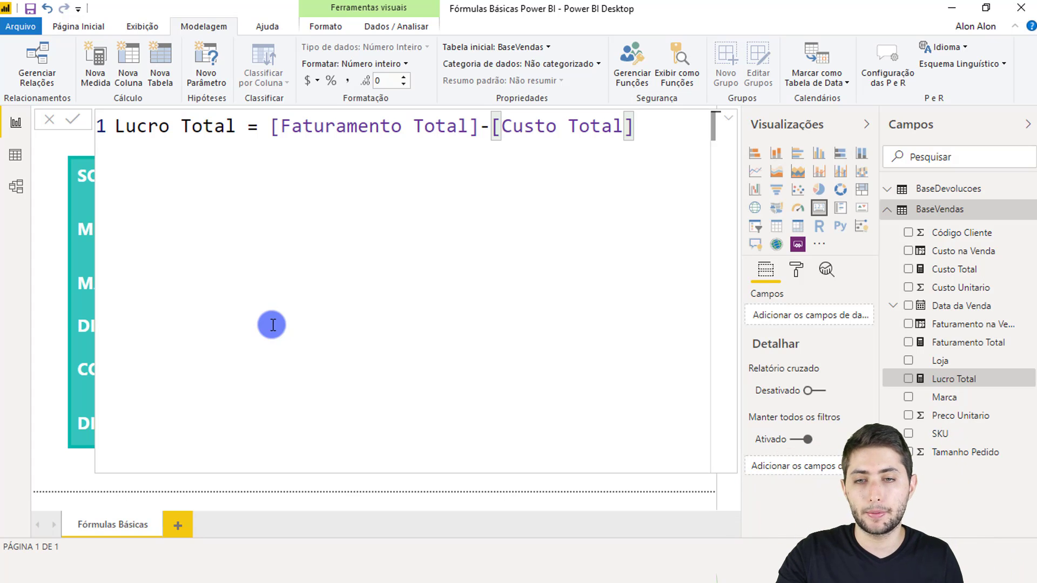
key(Escape)
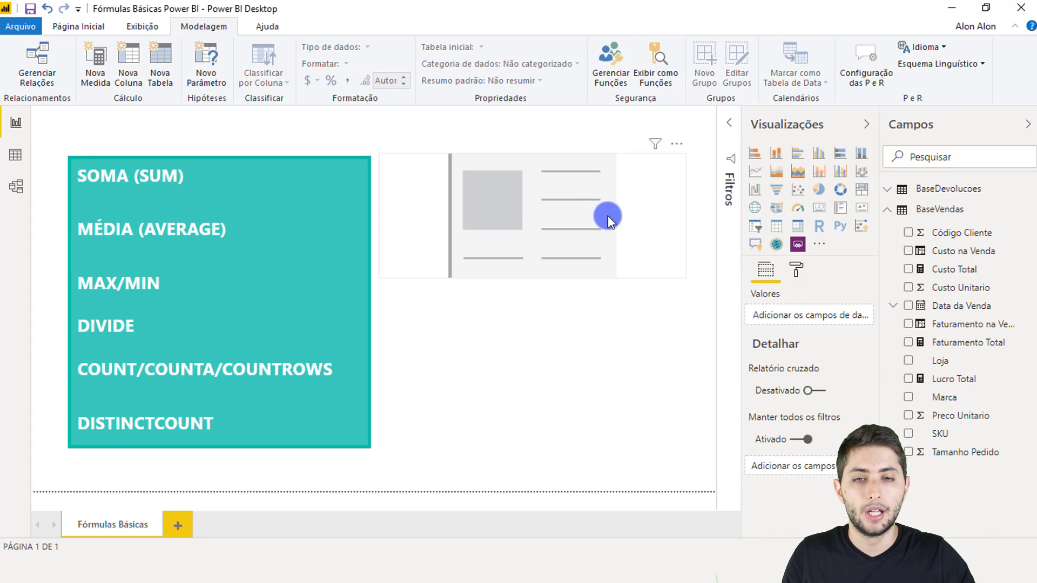
click(579, 221)
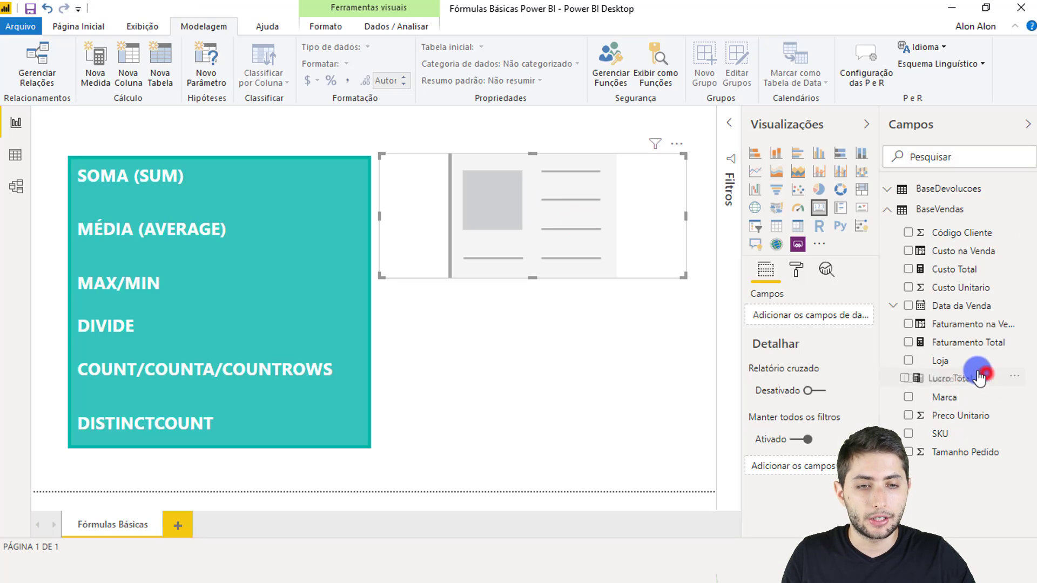
drag(977, 378, 847, 312)
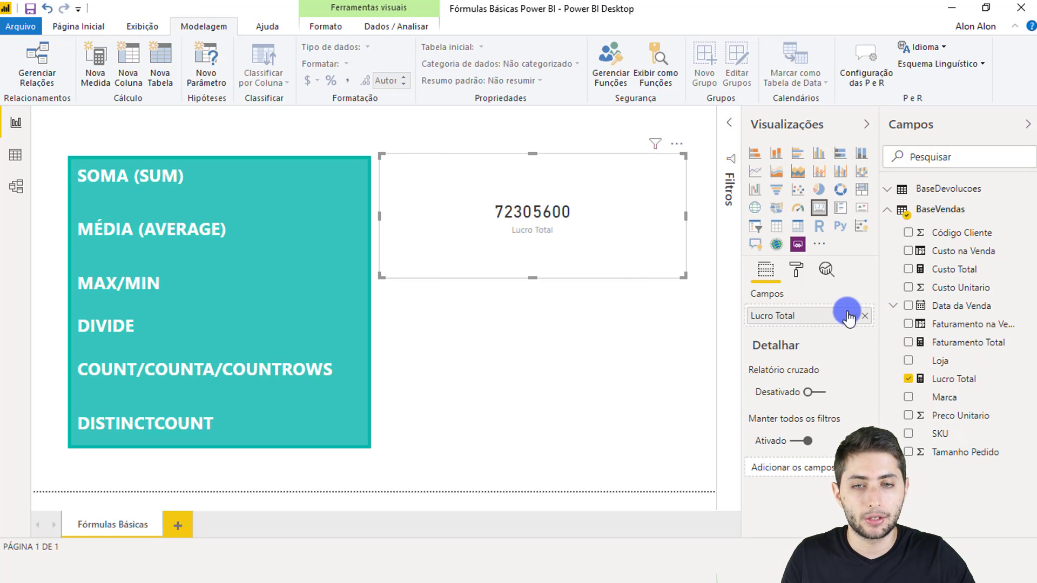
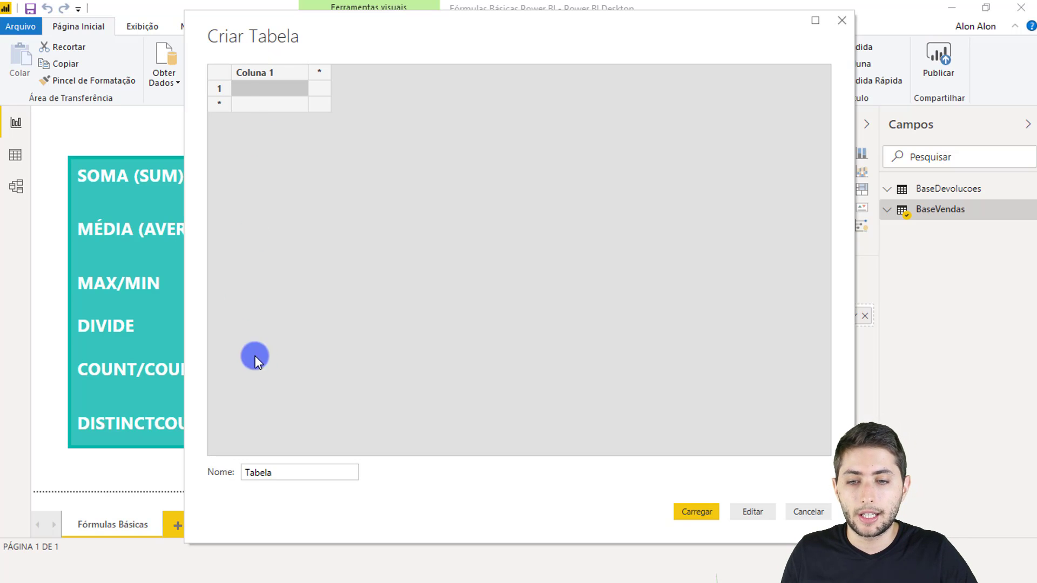
Step: Name the new empty table "Medidas" and load it into the model
double_click(283, 473)
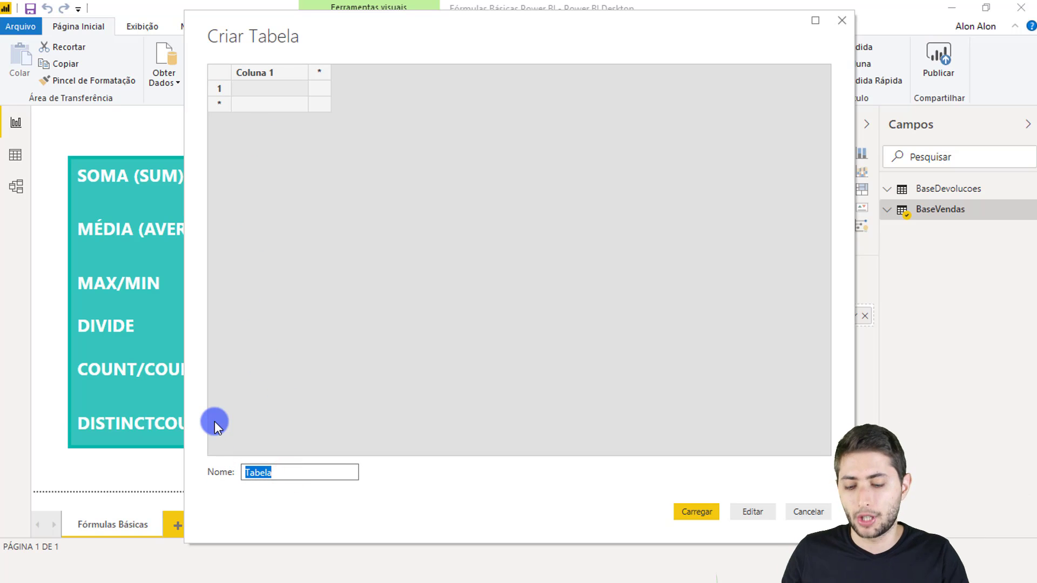
text(Medidas)
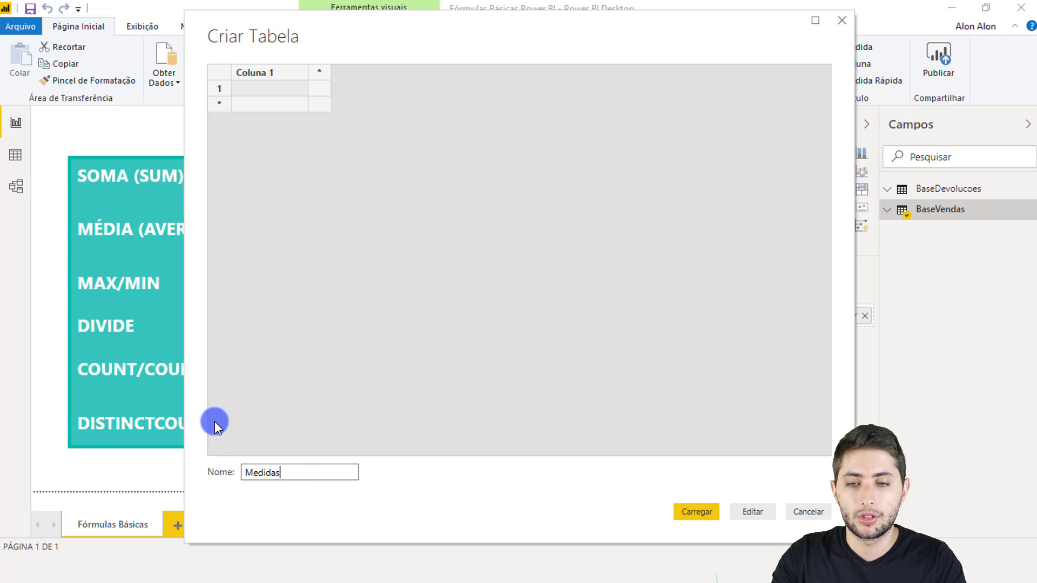
click(695, 508)
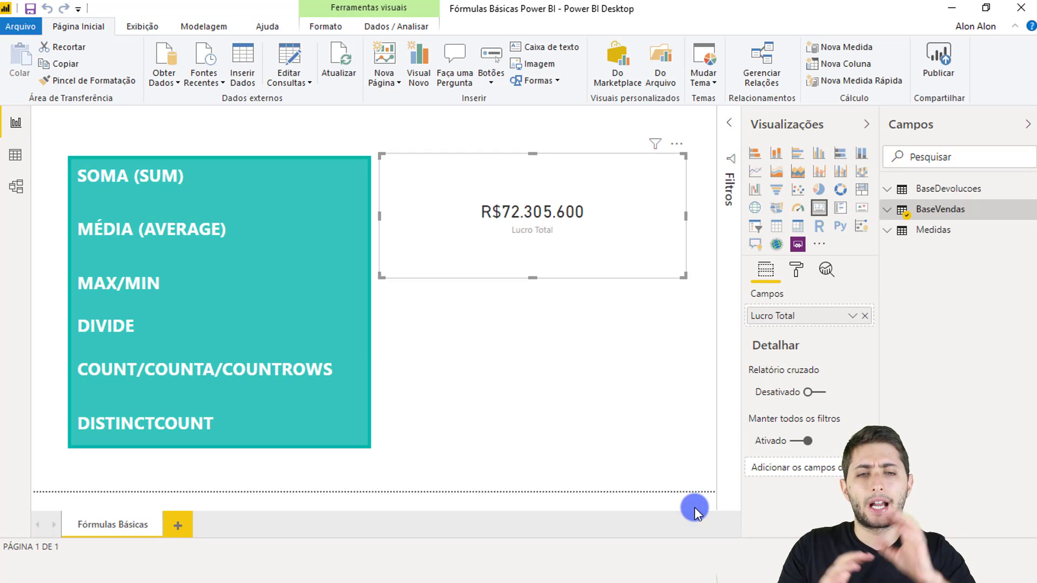
Step: Move the Custo Total measure from BaseVendas by setting its home table to Medidas in data view
click(13, 157)
click(951, 210)
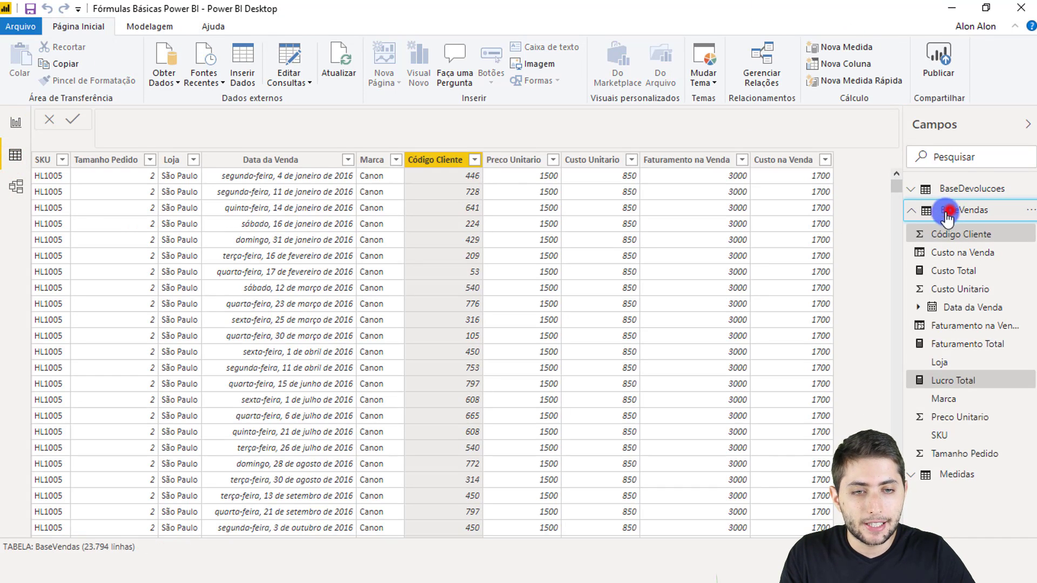
click(954, 239)
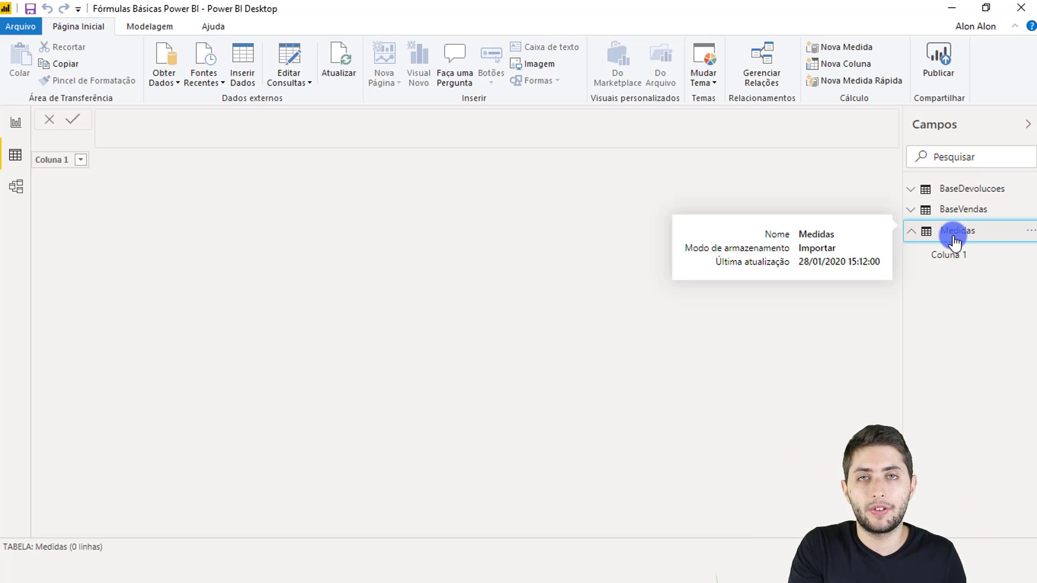
click(961, 209)
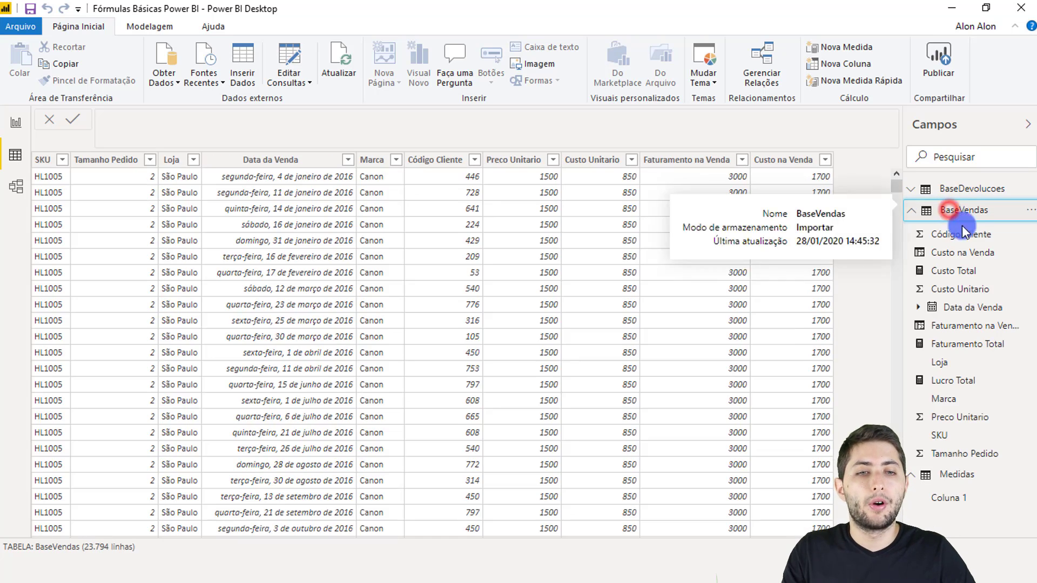
click(962, 269)
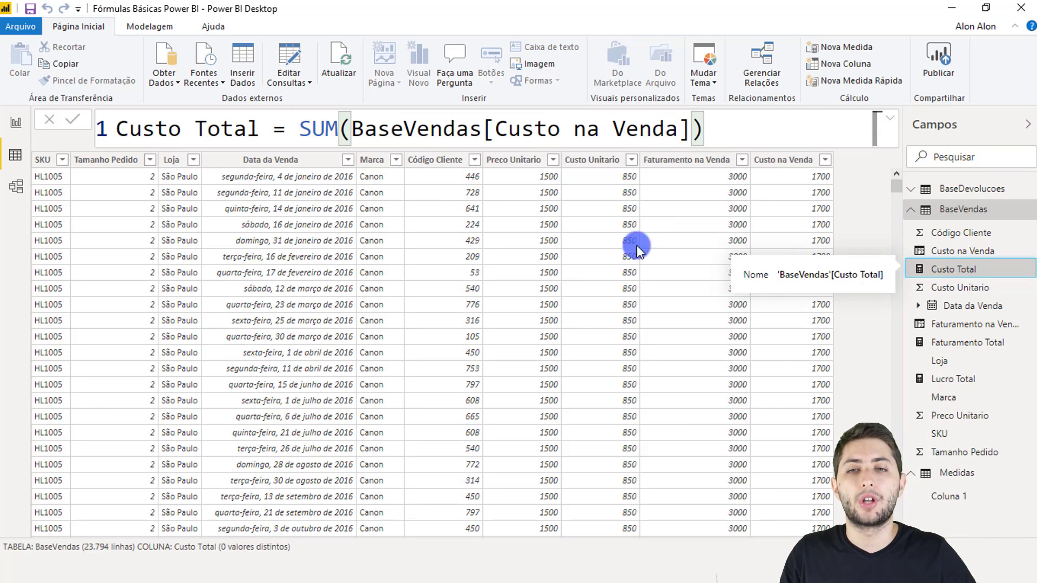
click(165, 28)
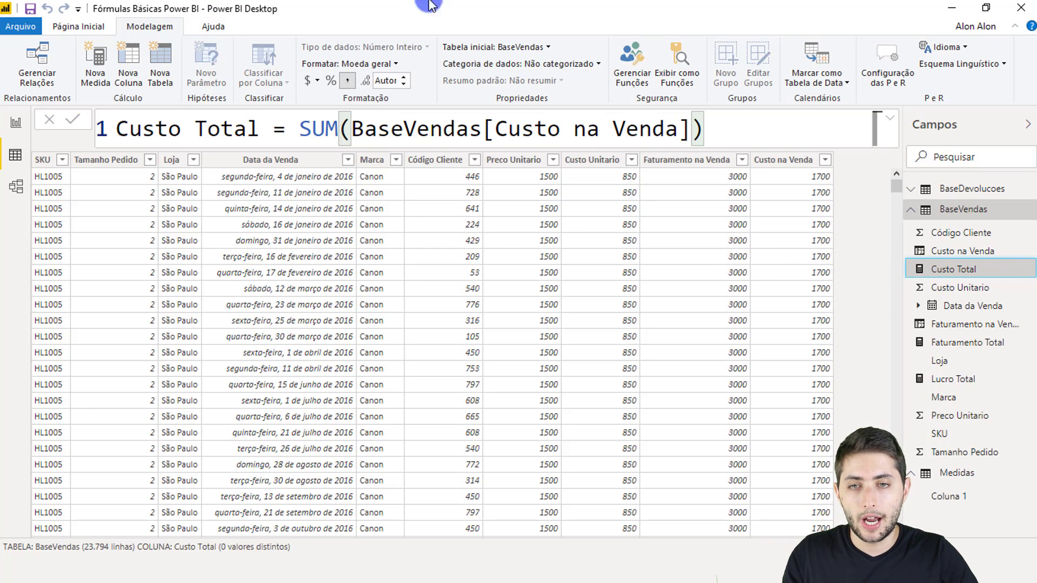
click(510, 45)
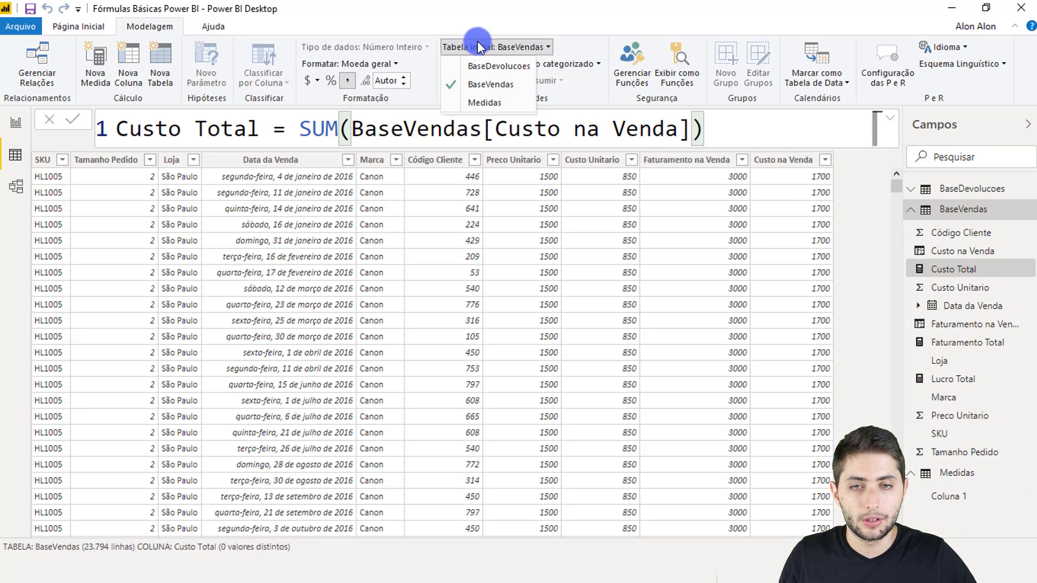
click(491, 100)
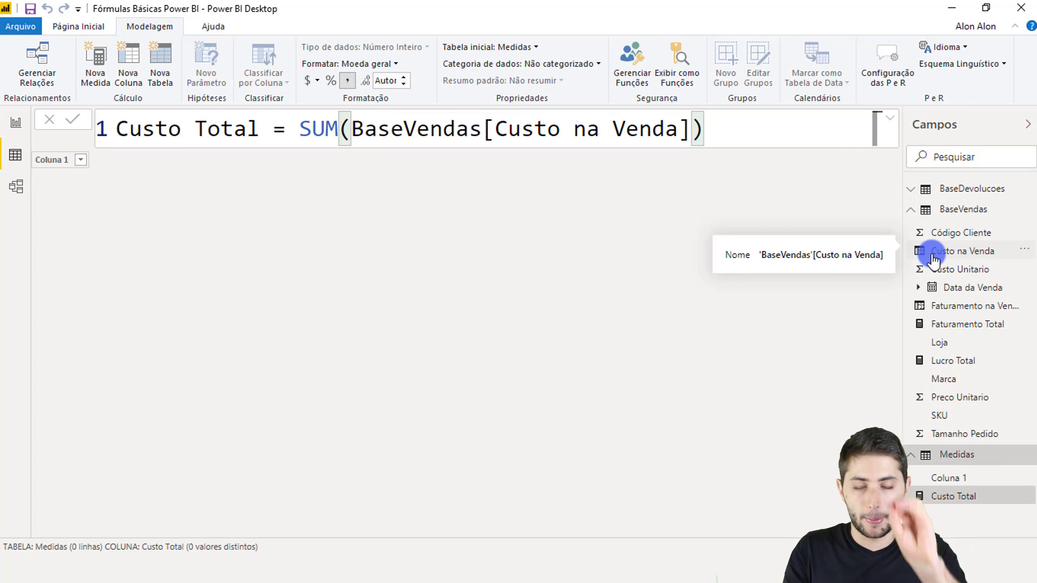
Step: Set the home table of the Faturamento Total measure to Medidas
click(960, 456)
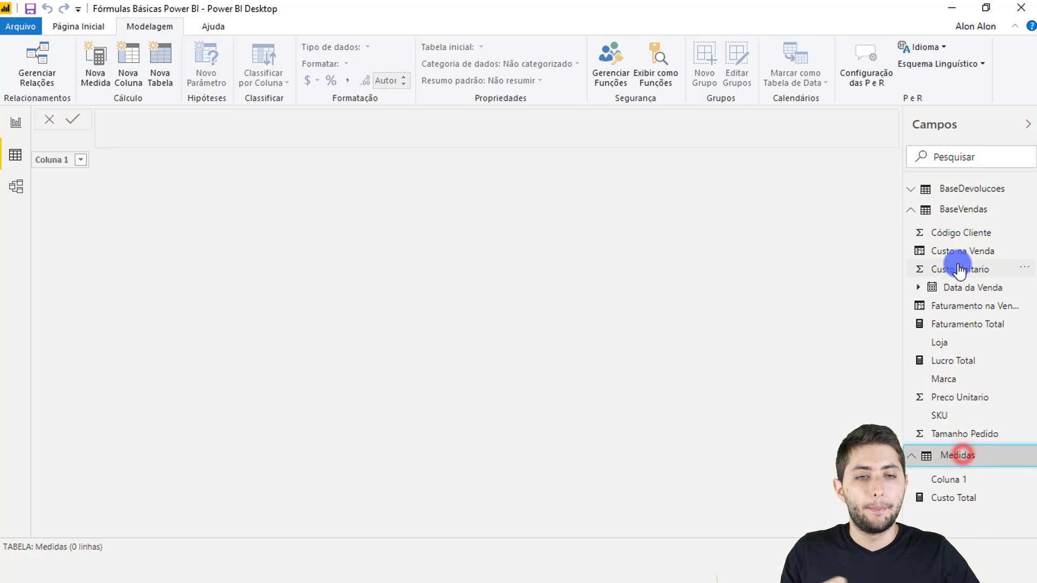
click(953, 326)
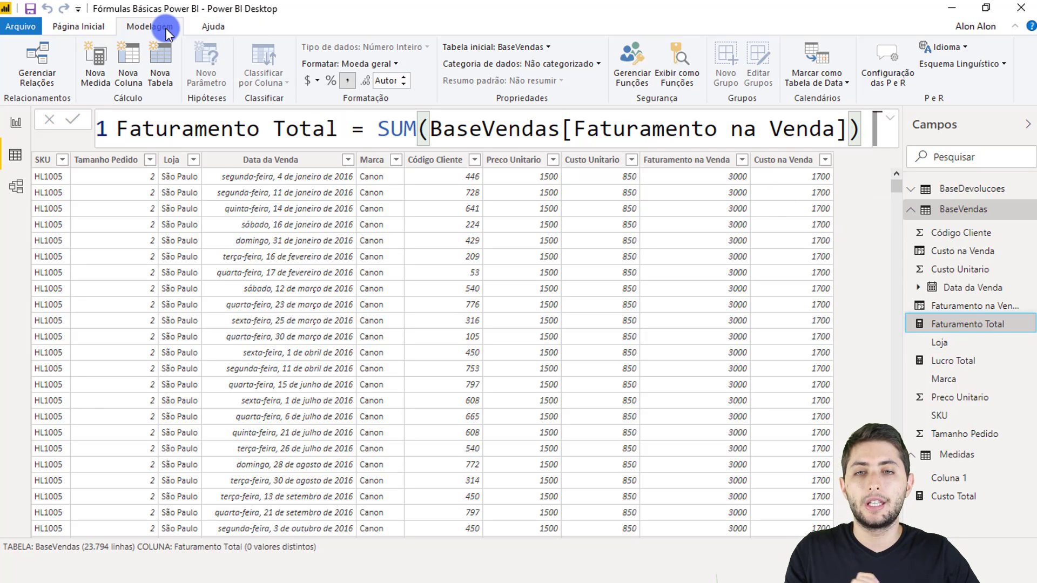
click(515, 46)
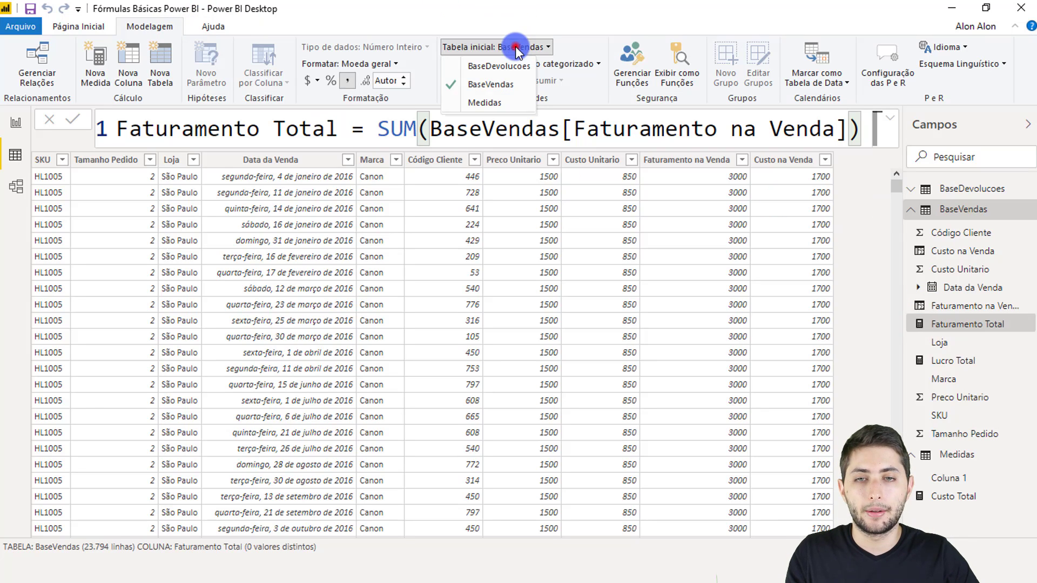
click(502, 102)
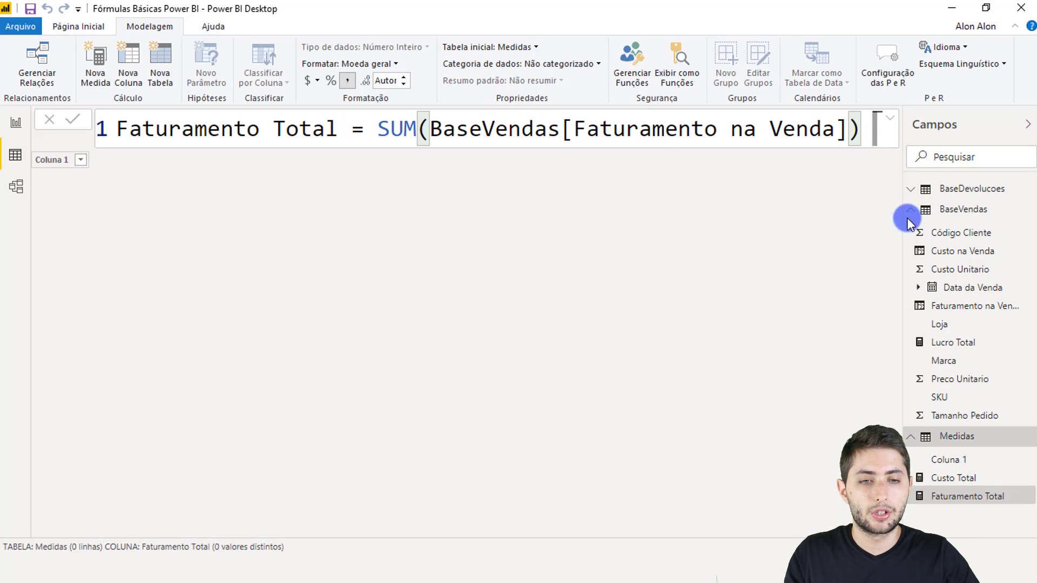
Step: Set the home table of the Lucro Total measure to Medidas
click(970, 345)
click(148, 27)
click(469, 47)
click(485, 102)
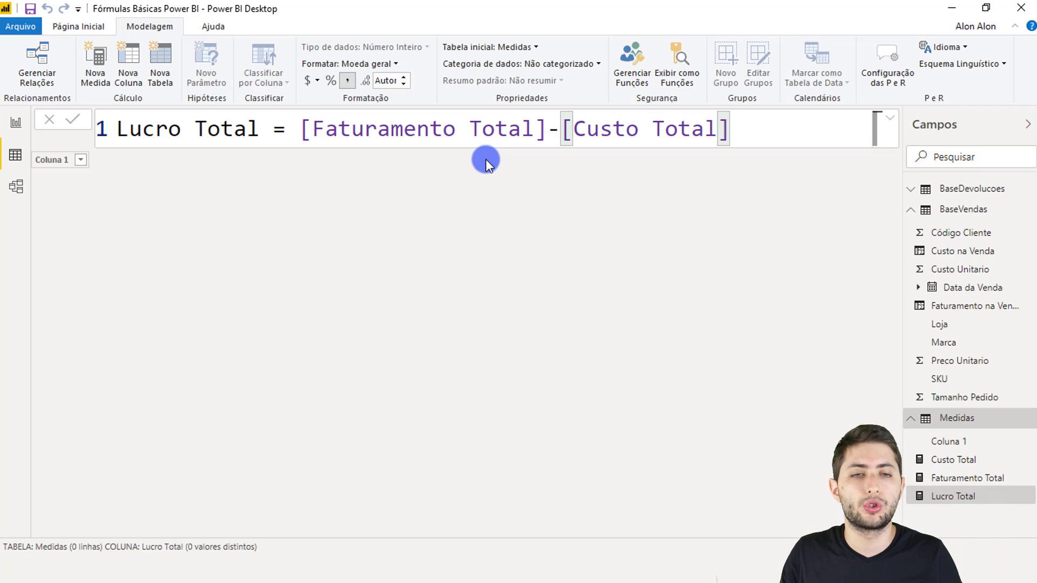
Step: Review the formulas of the measures in Medidas and check the Lucro Total card on the report page
click(963, 460)
click(970, 477)
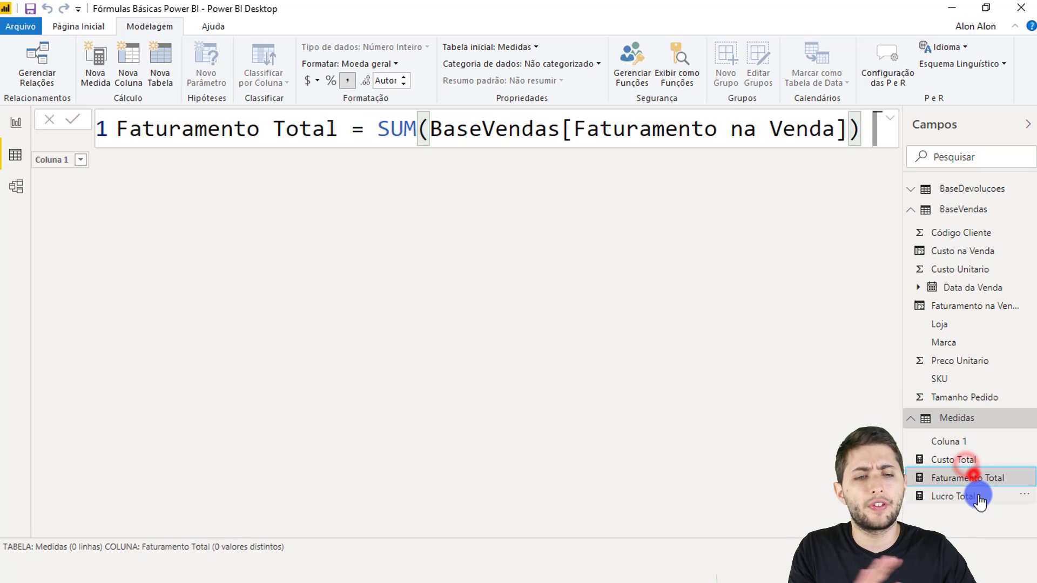
click(977, 496)
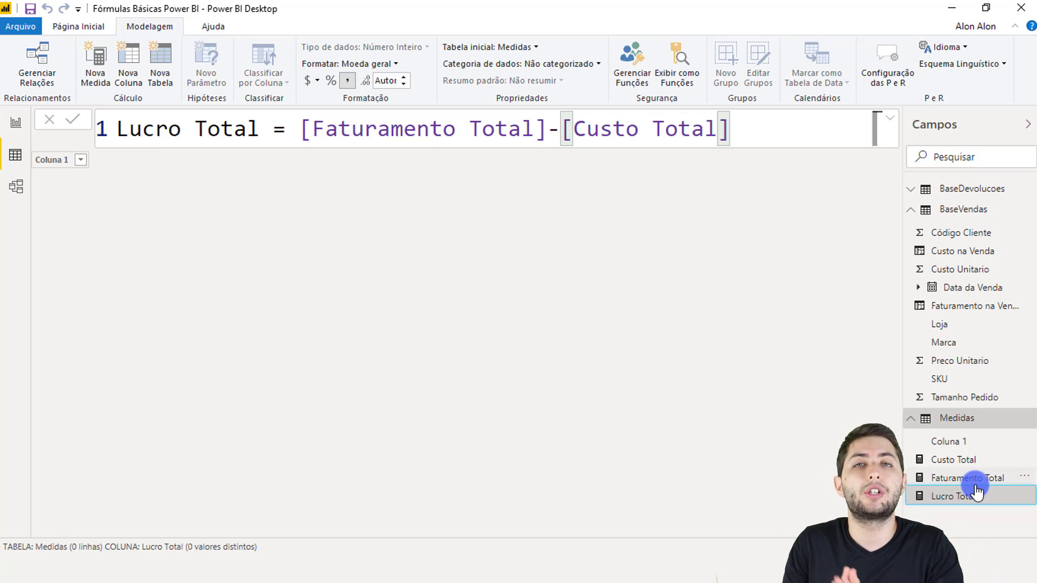
click(16, 122)
click(549, 238)
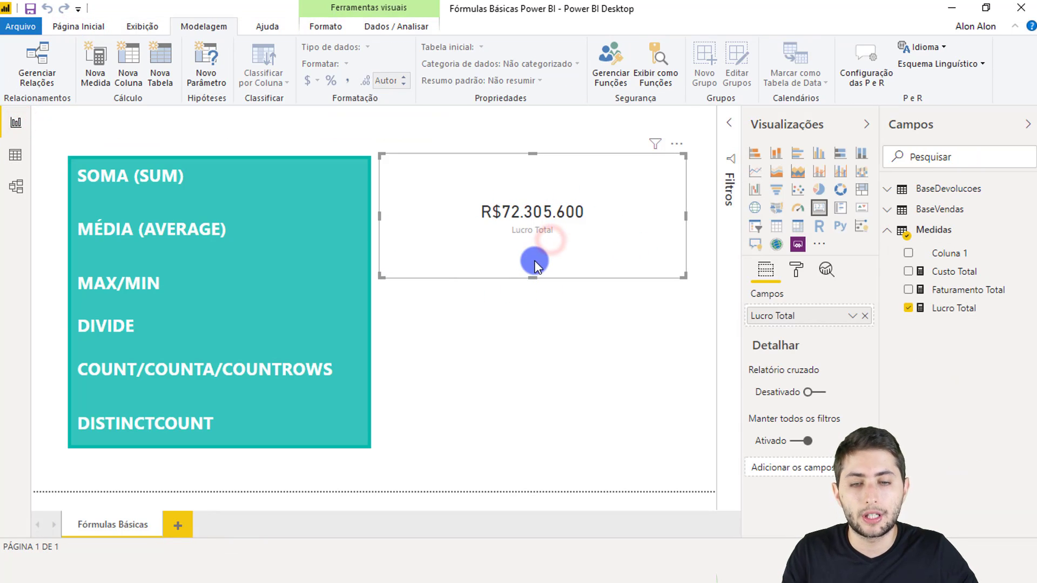
click(954, 232)
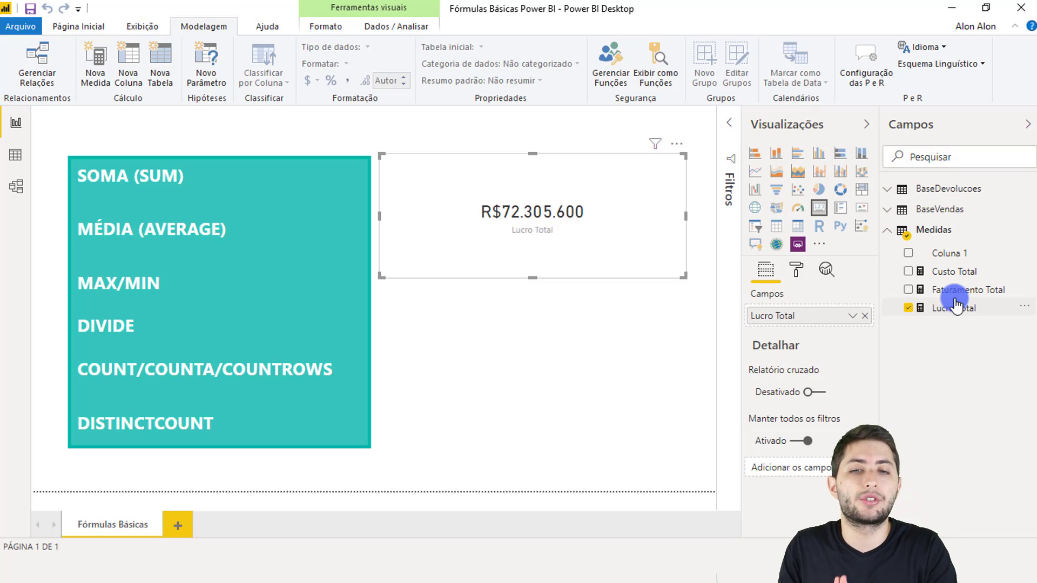
drag(184, 176, 70, 154)
click(462, 315)
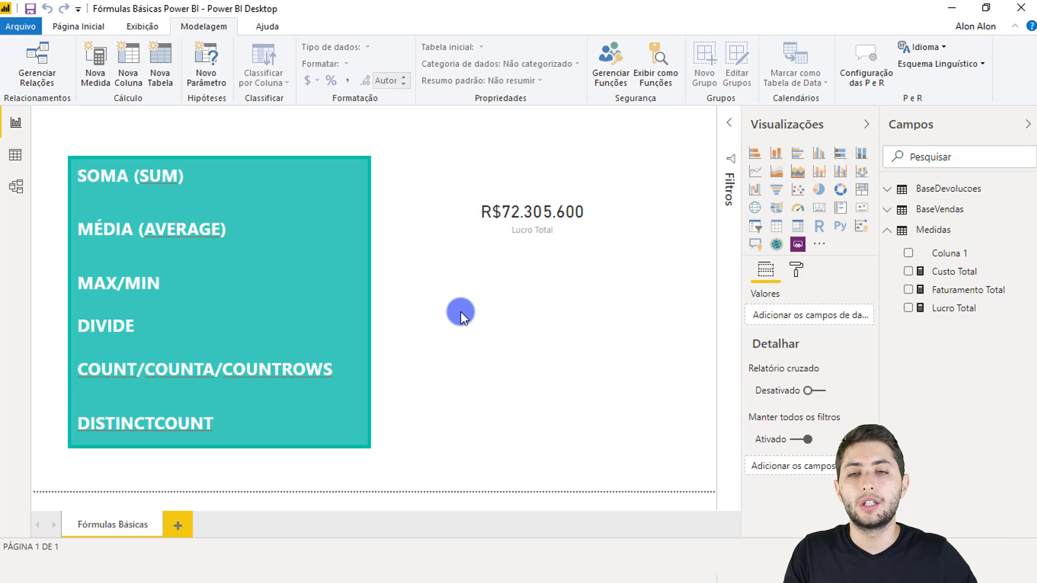
Step: Return to data view, collapse the field lists and examine the Faturamento na Venda column in BaseVendas
click(10, 156)
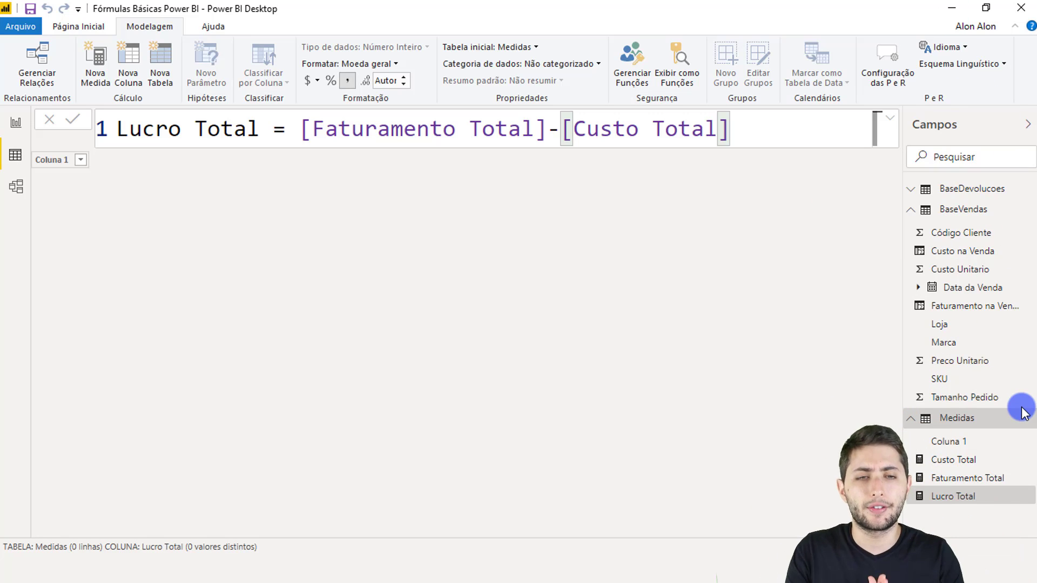
click(1028, 128)
click(1027, 127)
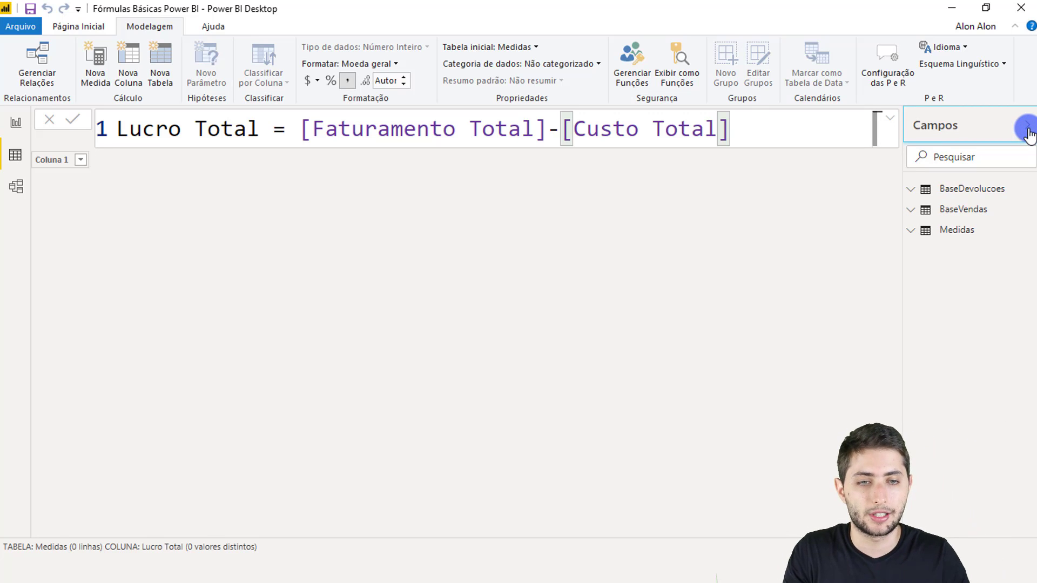
click(989, 208)
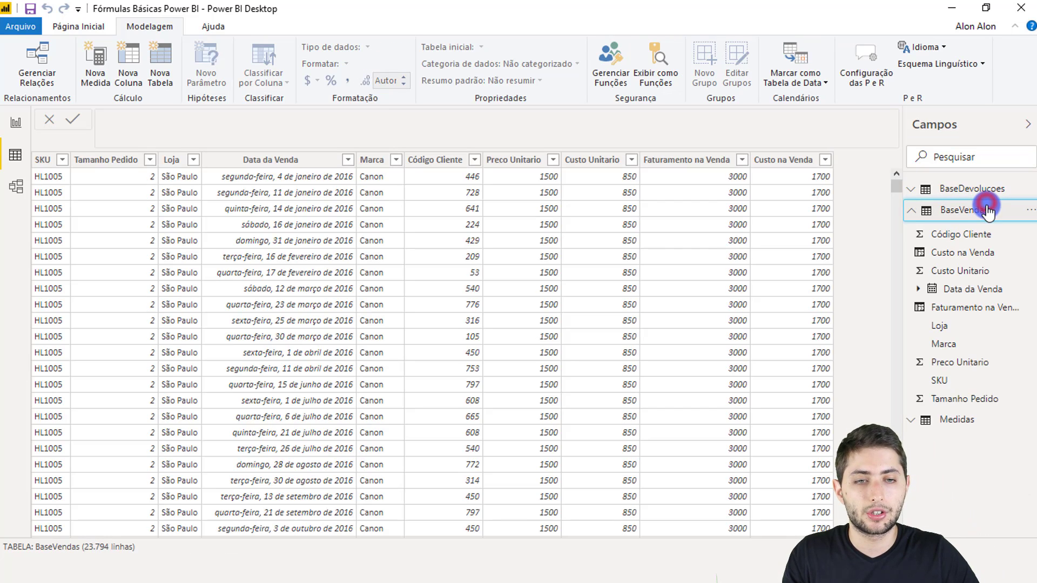
click(683, 159)
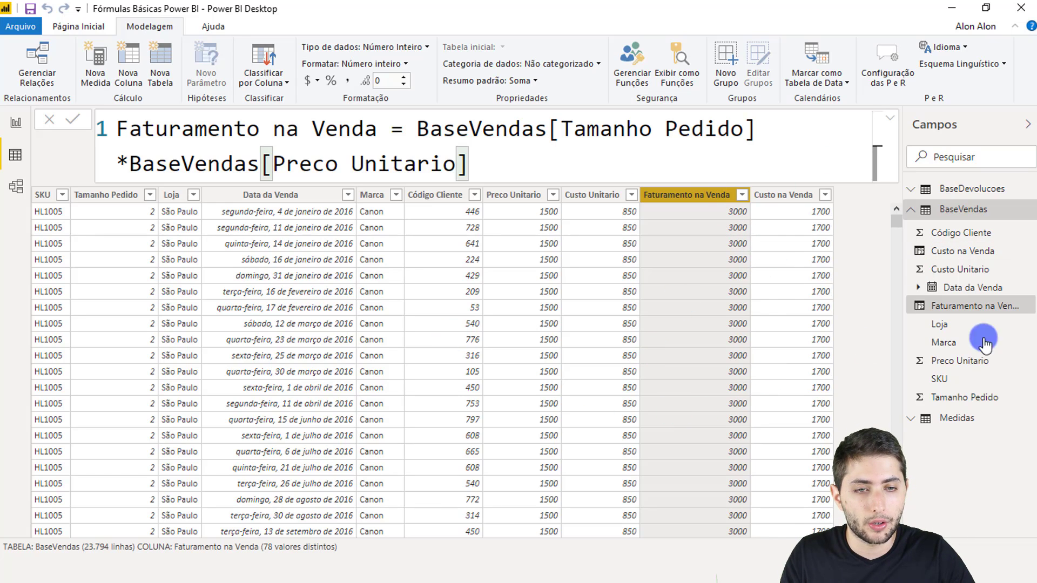
Step: Create a measure in the Medidas table: Media de Faturamento = AVERAGE(BaseVendas[Faturamento na Venda])
click(944, 420)
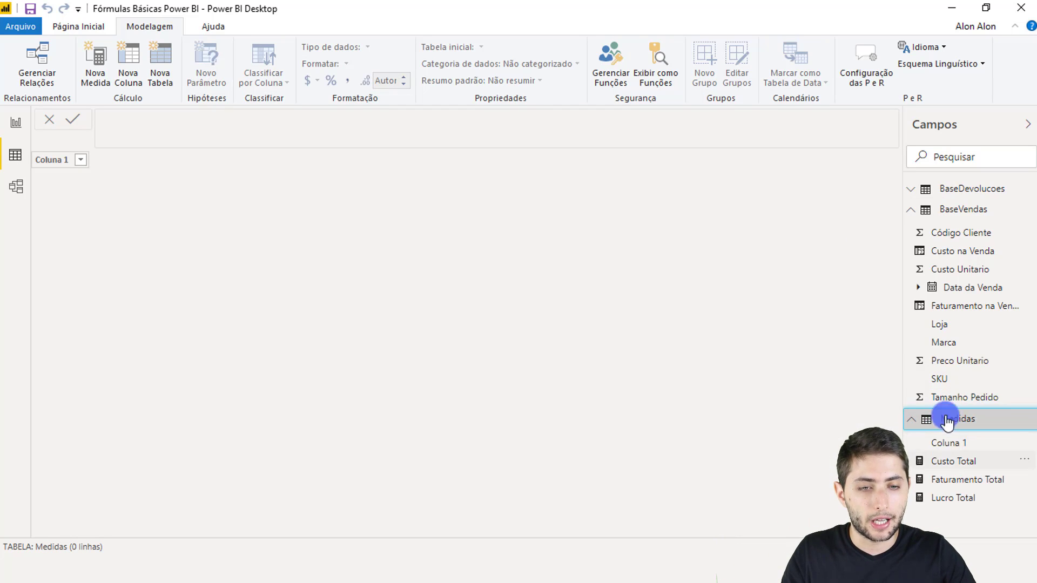
right_click(973, 459)
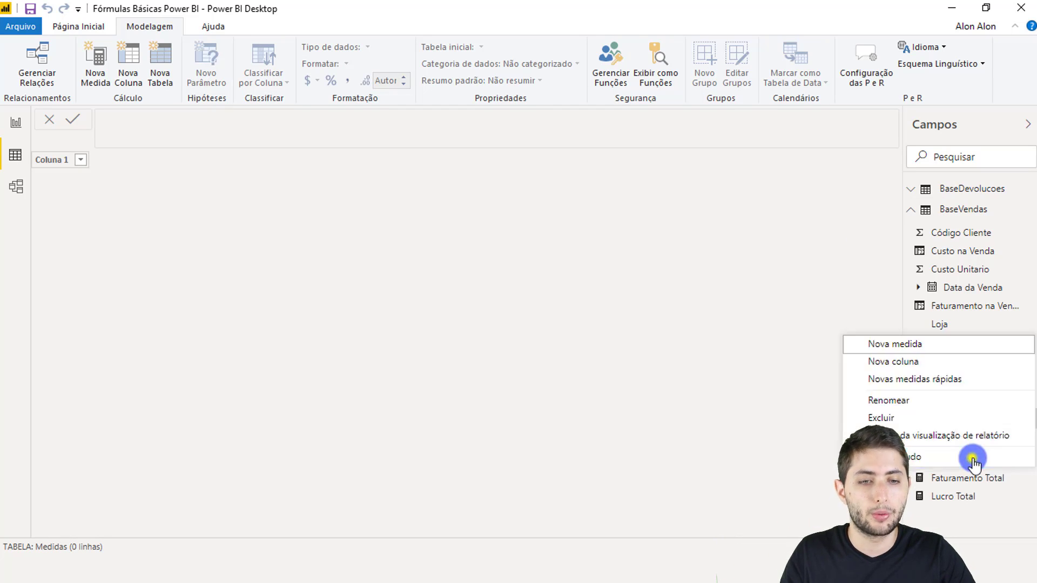
click(921, 348)
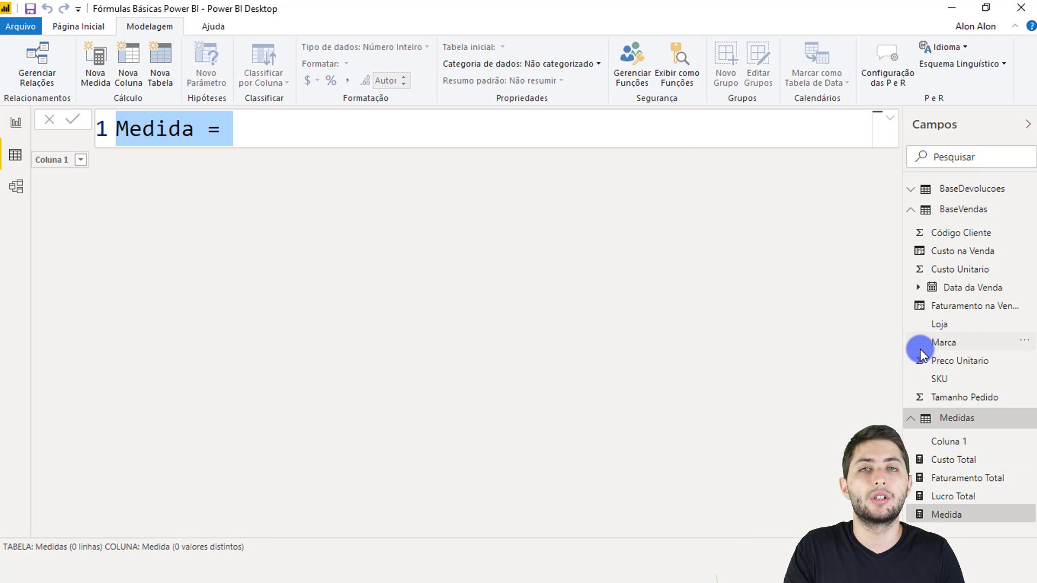
text(Media )
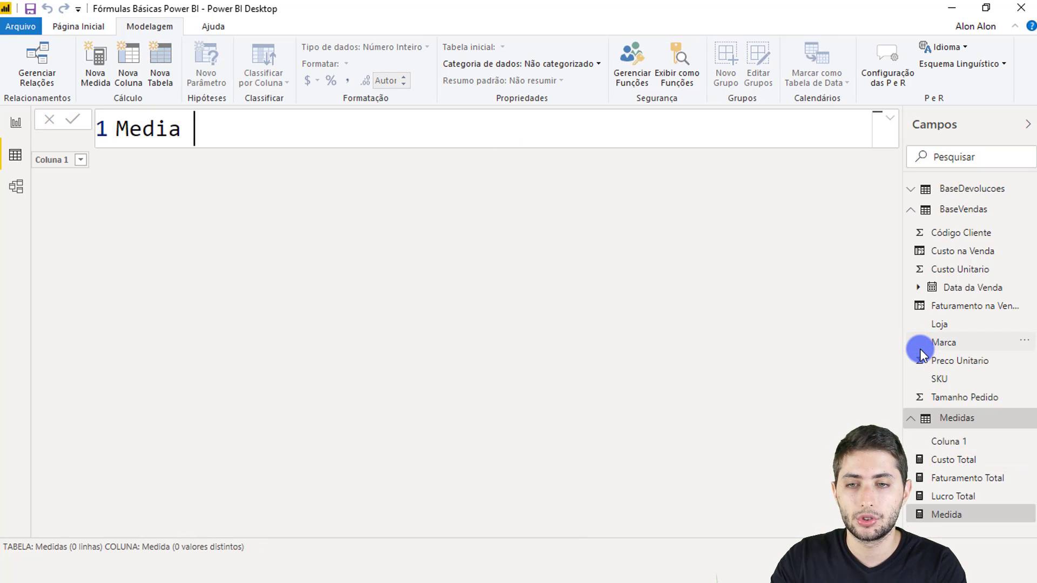
text(de Faturamento)
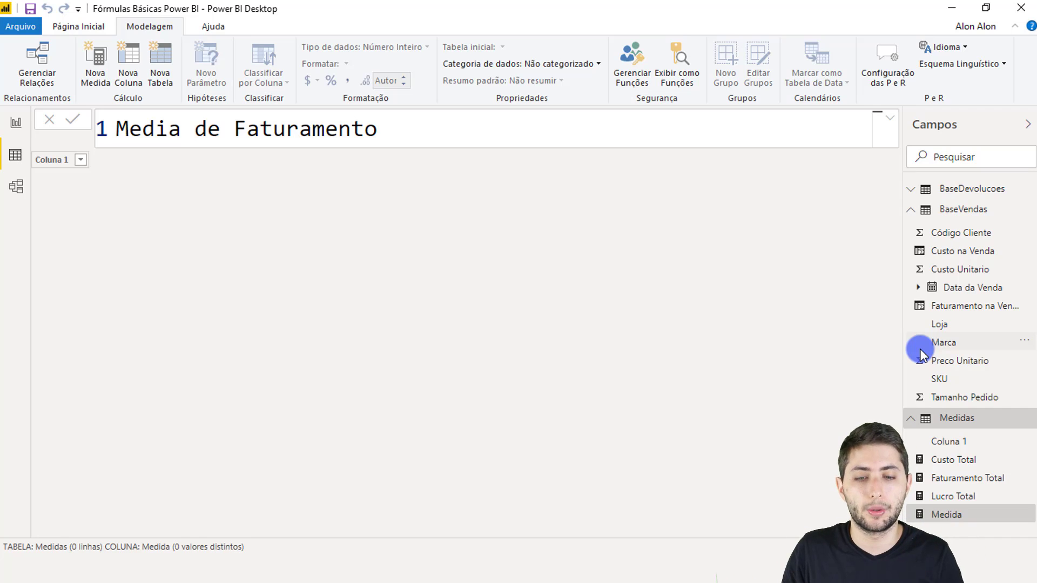
text(= )
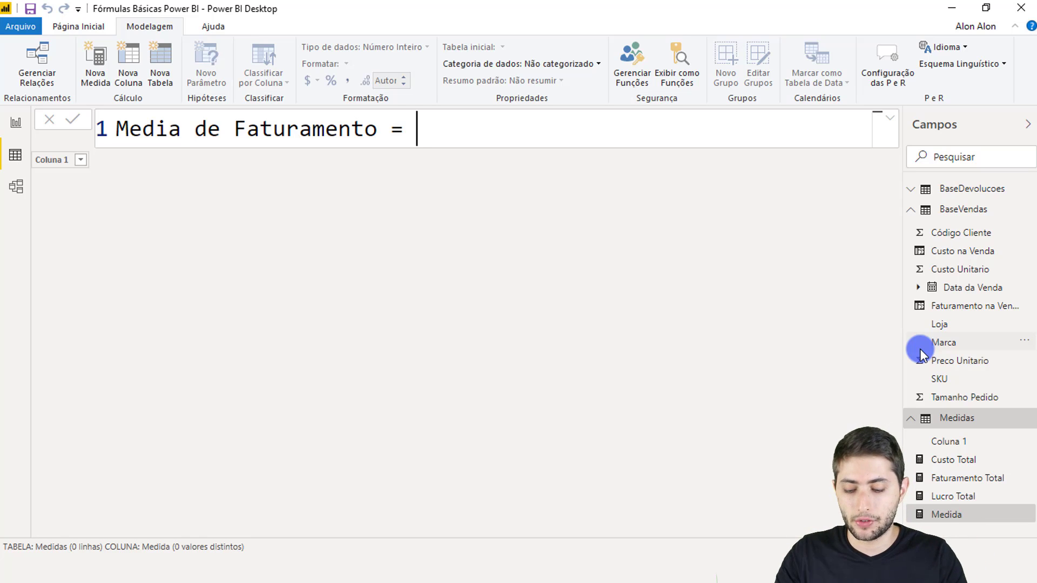
text(avera)
key(Tab)
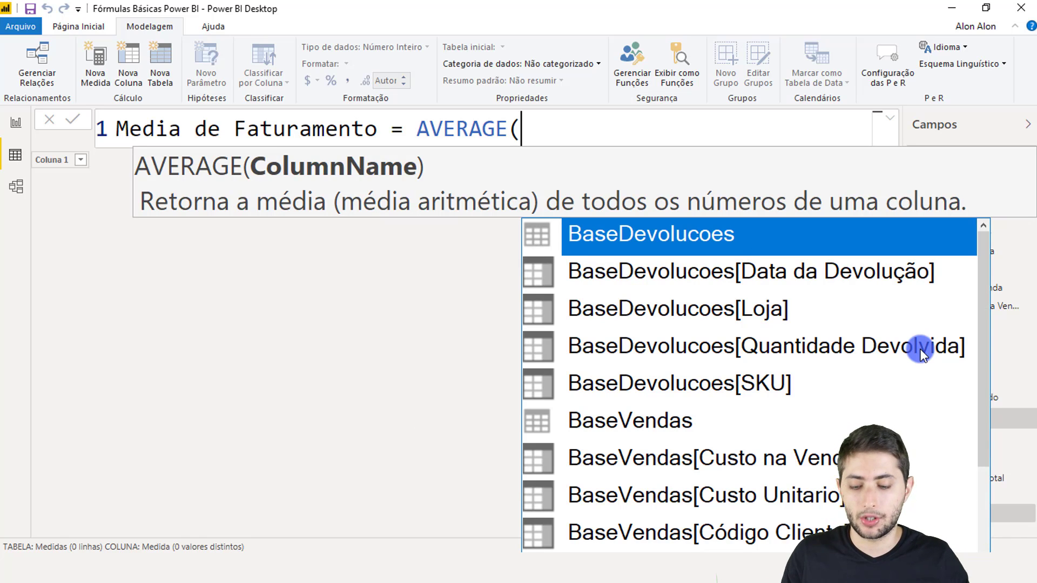
text(fatura)
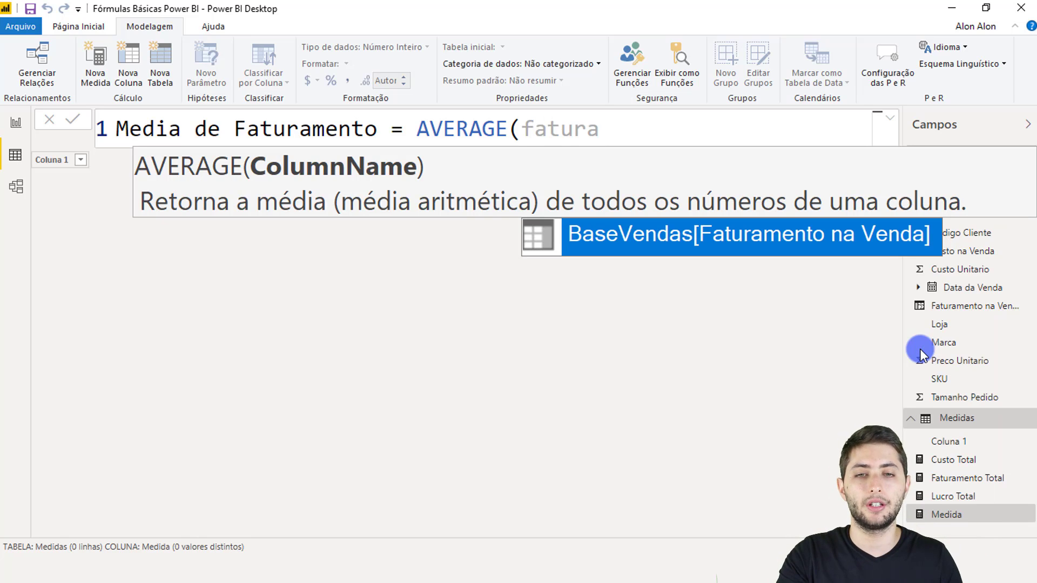
key(Tab)
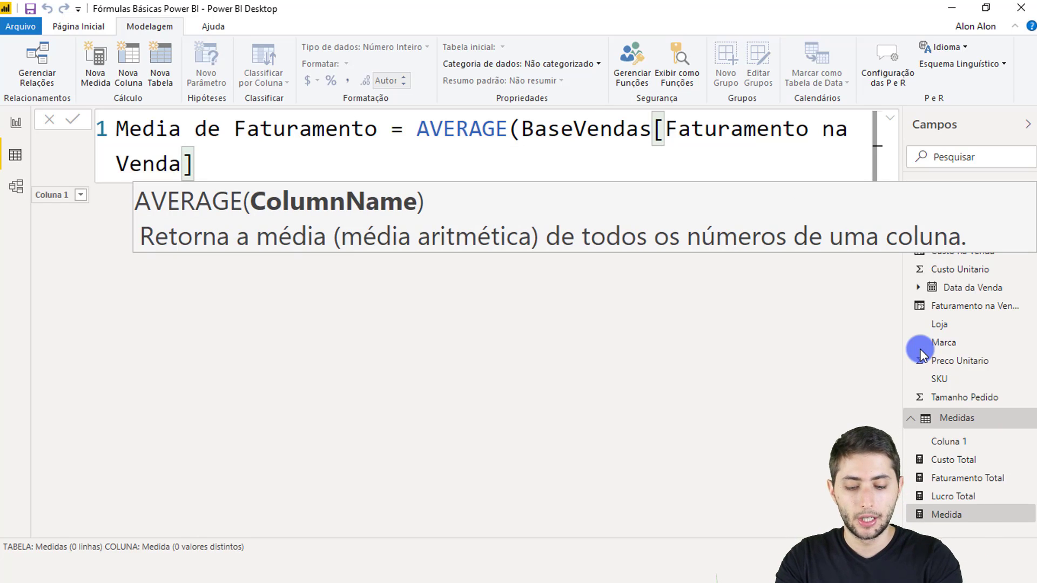
text())
key(Return)
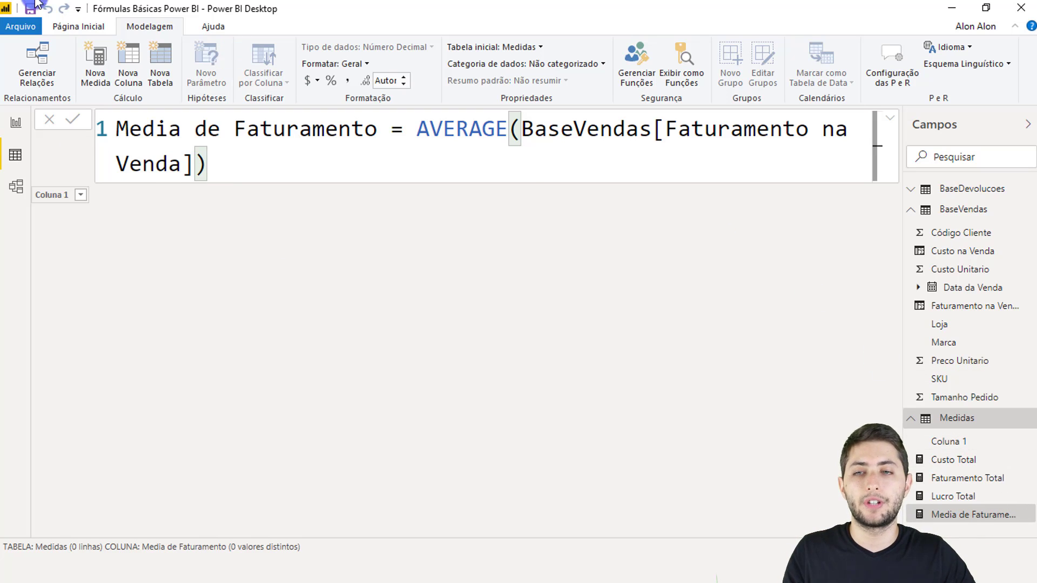
Step: On the report page, replace Lucro Total in the card with the Media de Faturamento measure
click(16, 122)
click(529, 234)
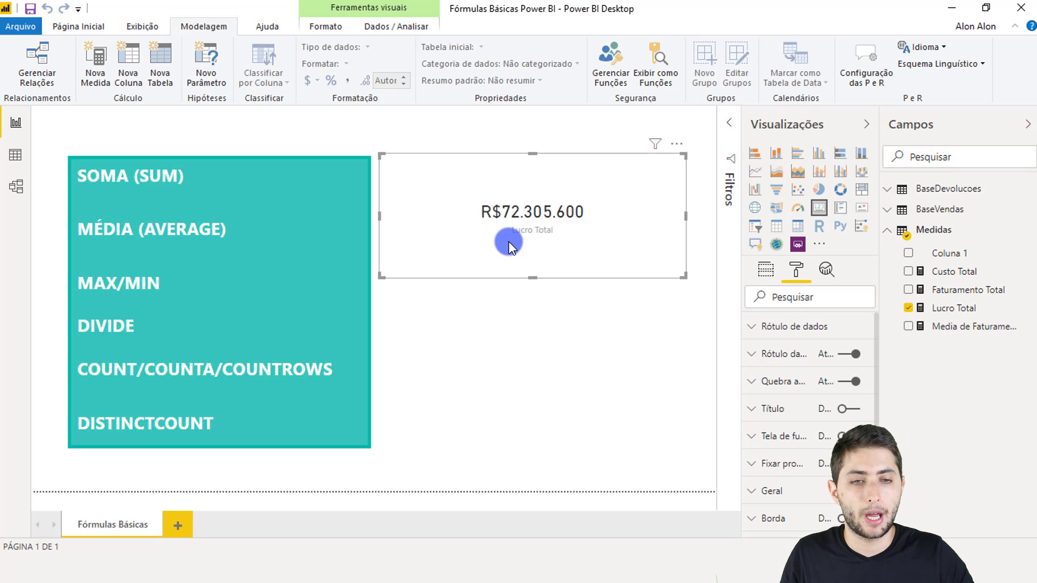
click(964, 327)
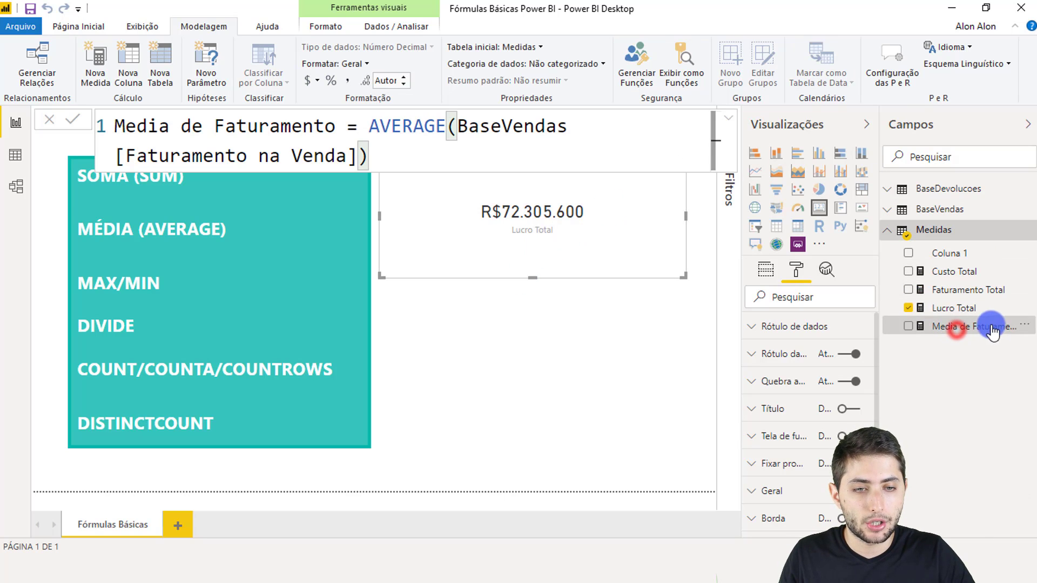
click(765, 269)
drag(972, 338, 829, 319)
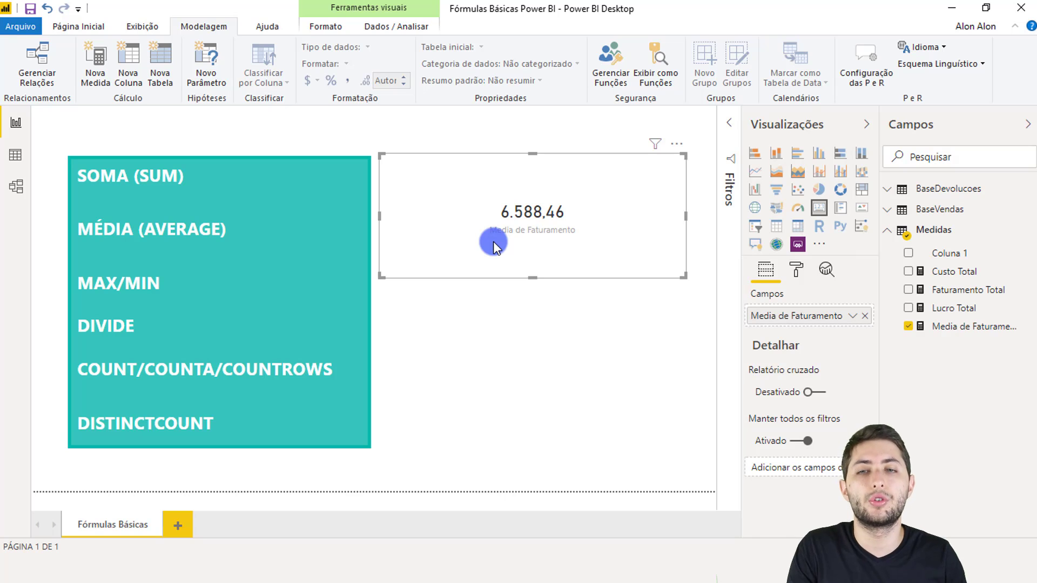
Step: Check the Faturamento na Venda column in BaseVendas and create the Medidas measure Maximo Faturado = MAX(BaseVendas[Faturamento na Venda])
click(16, 155)
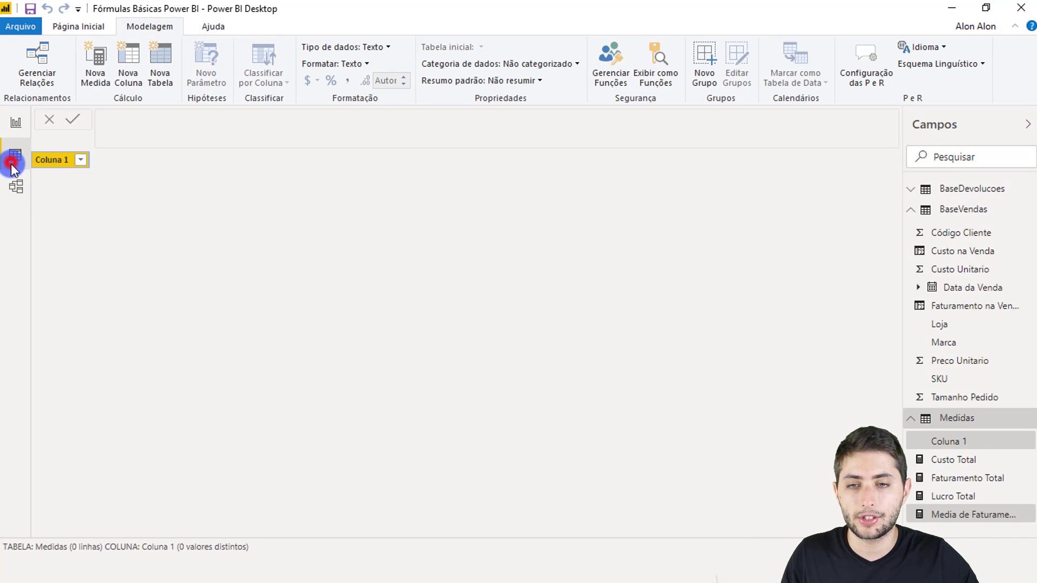
click(959, 211)
click(686, 158)
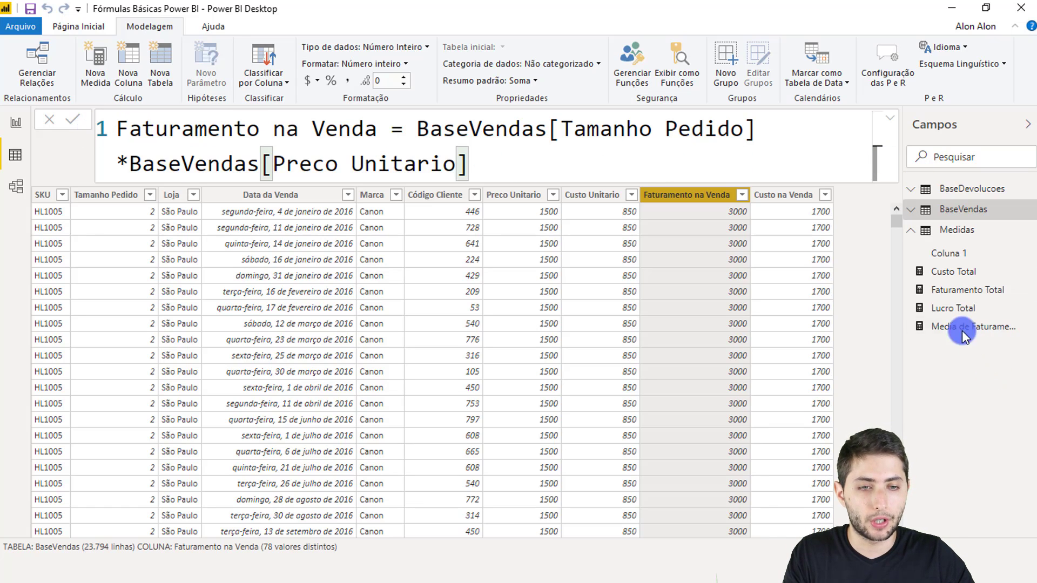
click(956, 231)
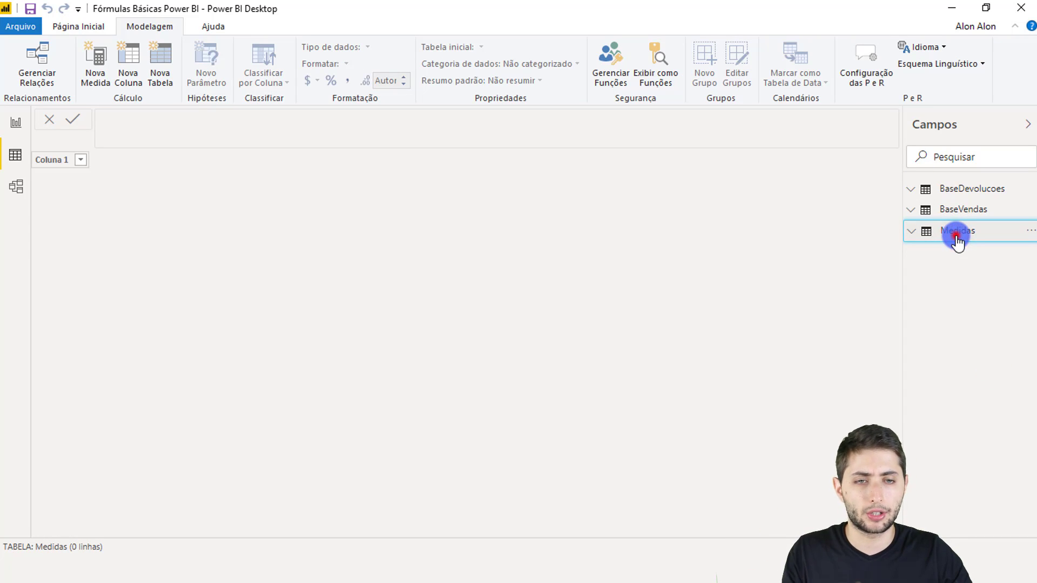
right_click(961, 314)
click(949, 330)
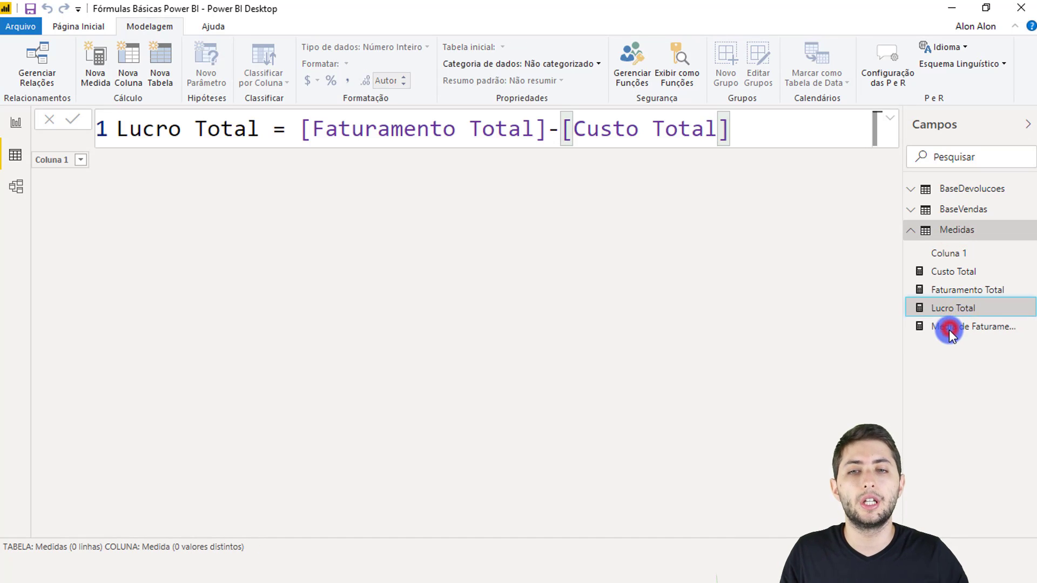
text(Maxi)
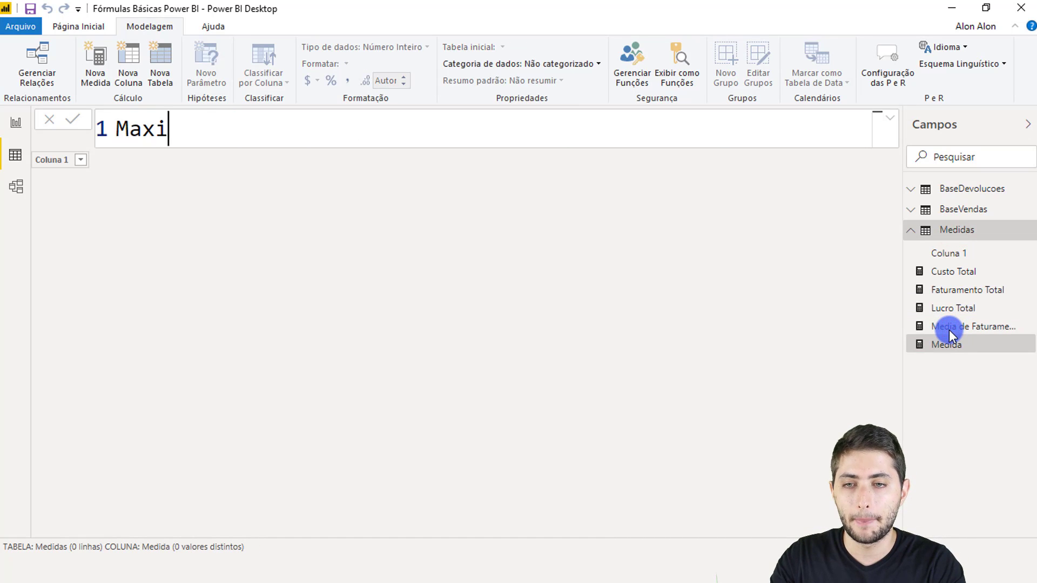
text(mo Faturado = )
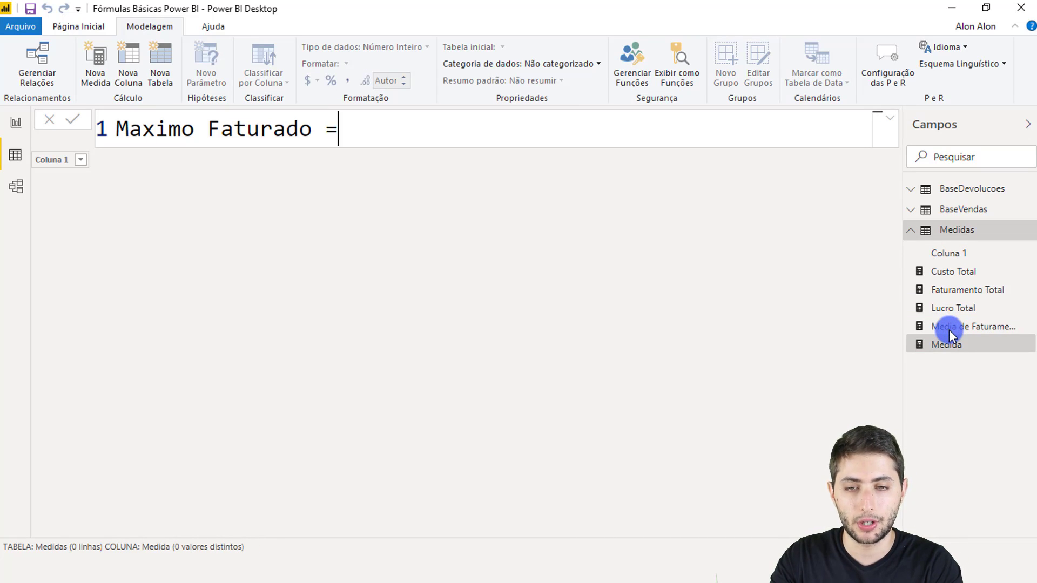
text(max)
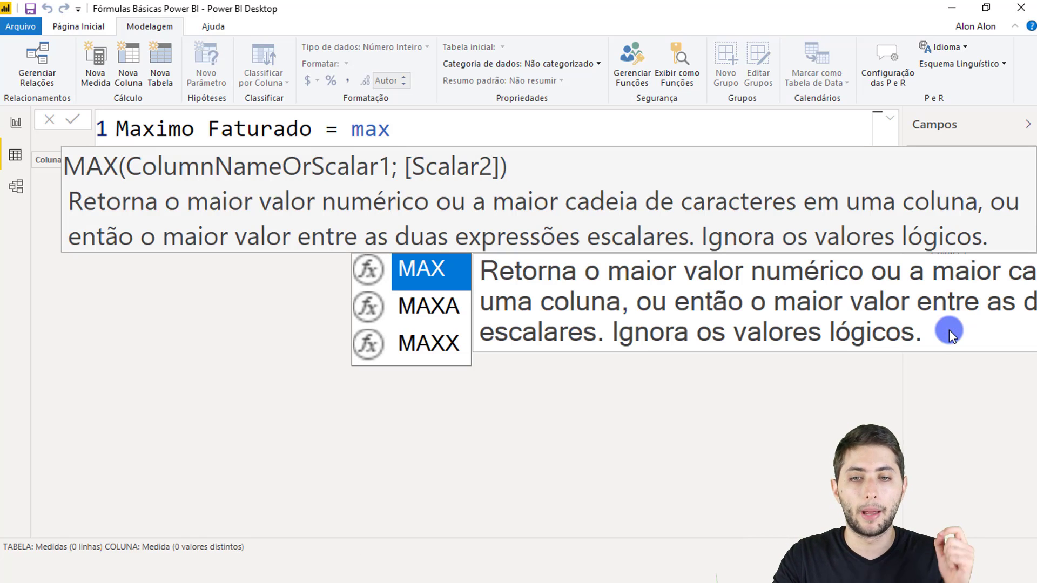
key(Tab)
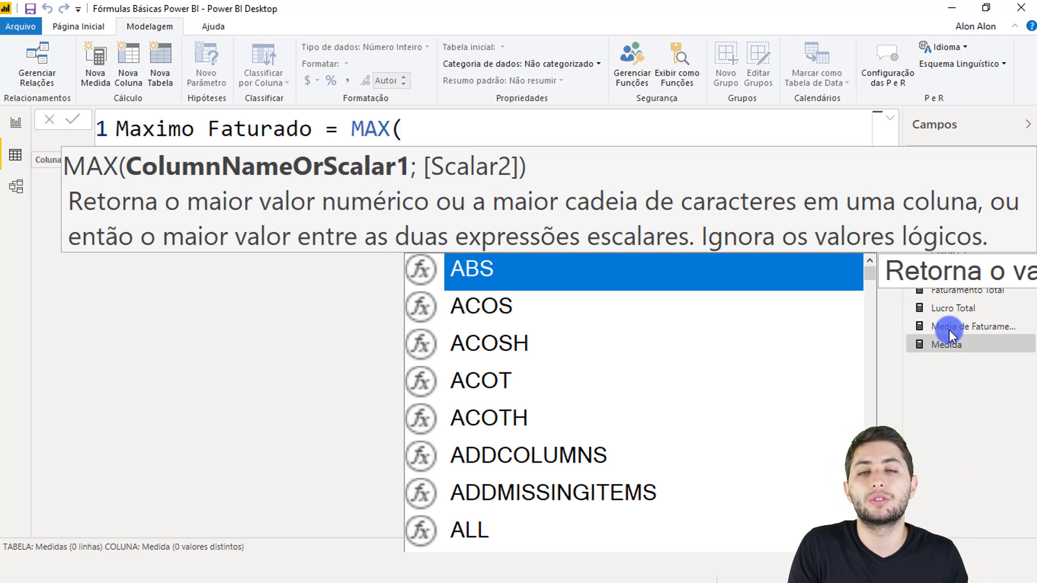
text(fatura)
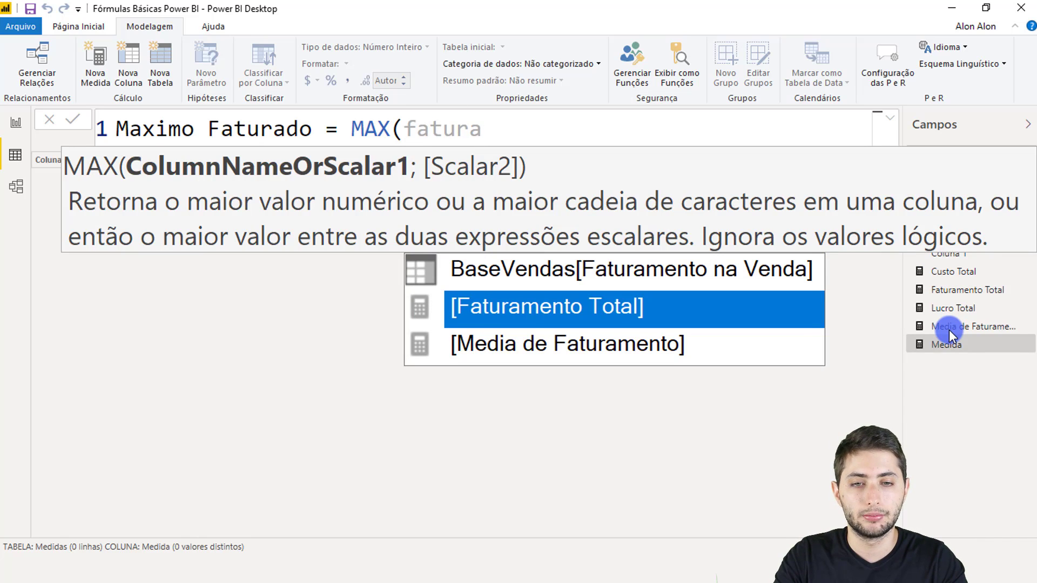
key(Up)
key(Tab)
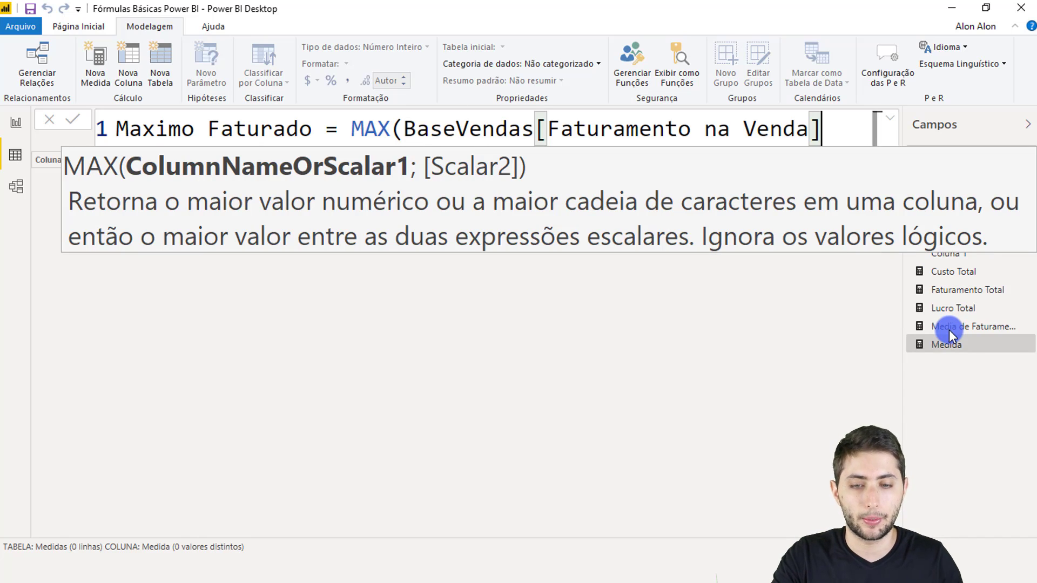
text())
key(Return)
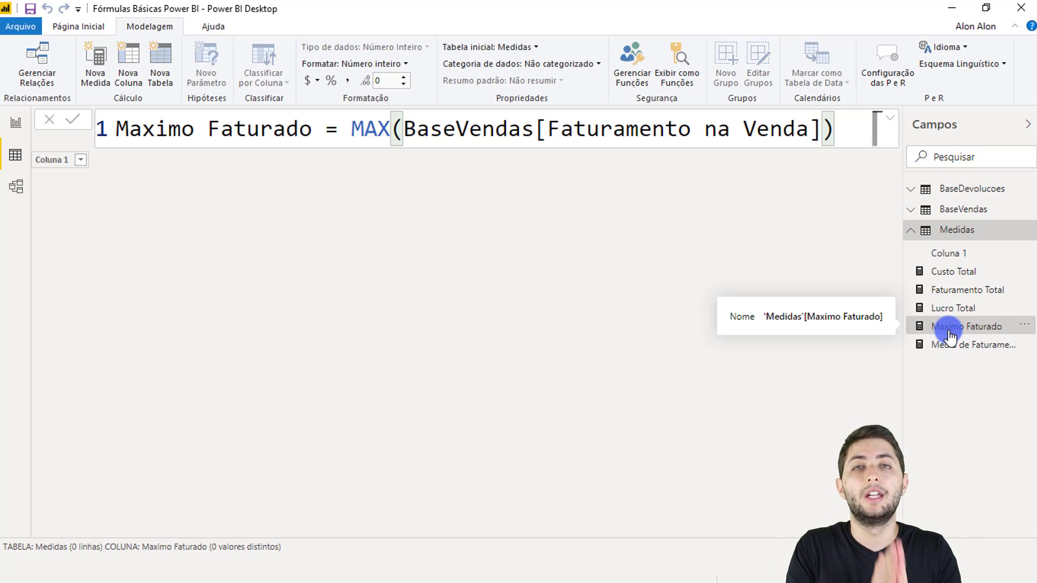
Step: Create another measure in Medidas: Minimo Faturado = MIN(BaseVendas[Faturamento na Venda])
right_click(948, 334)
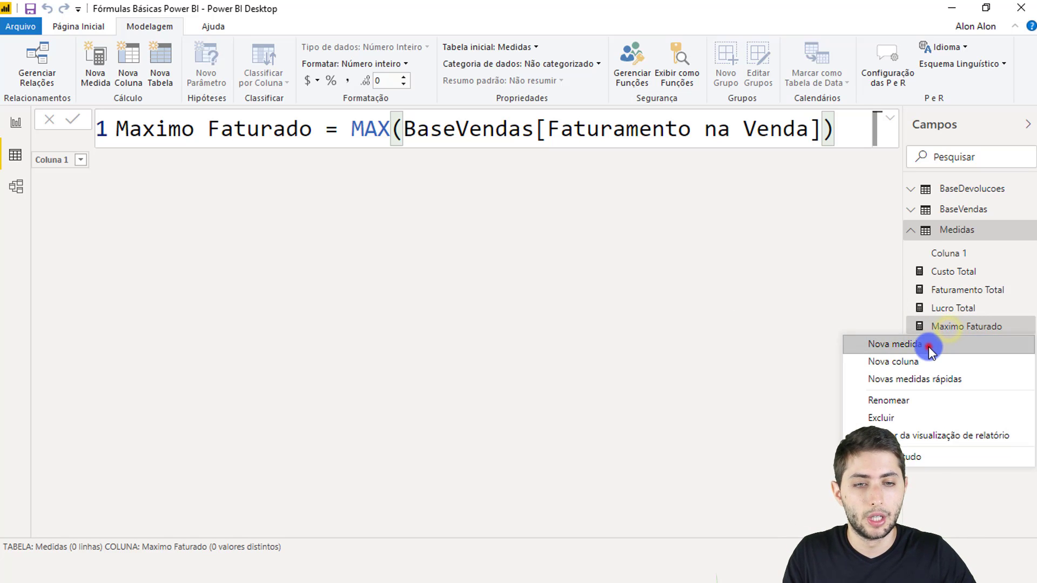
click(928, 348)
text(Minimo )
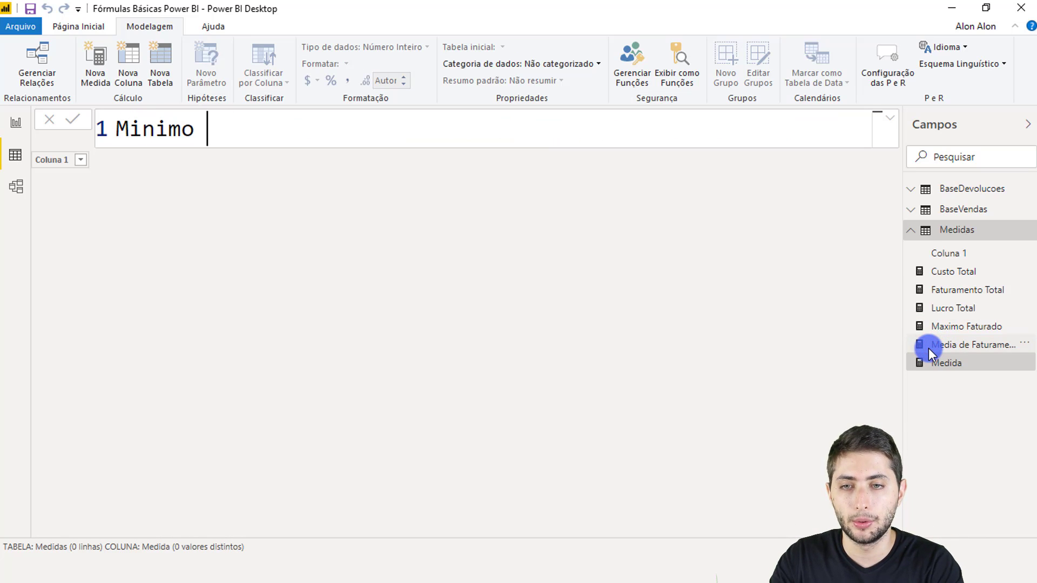
text(Faturado = )
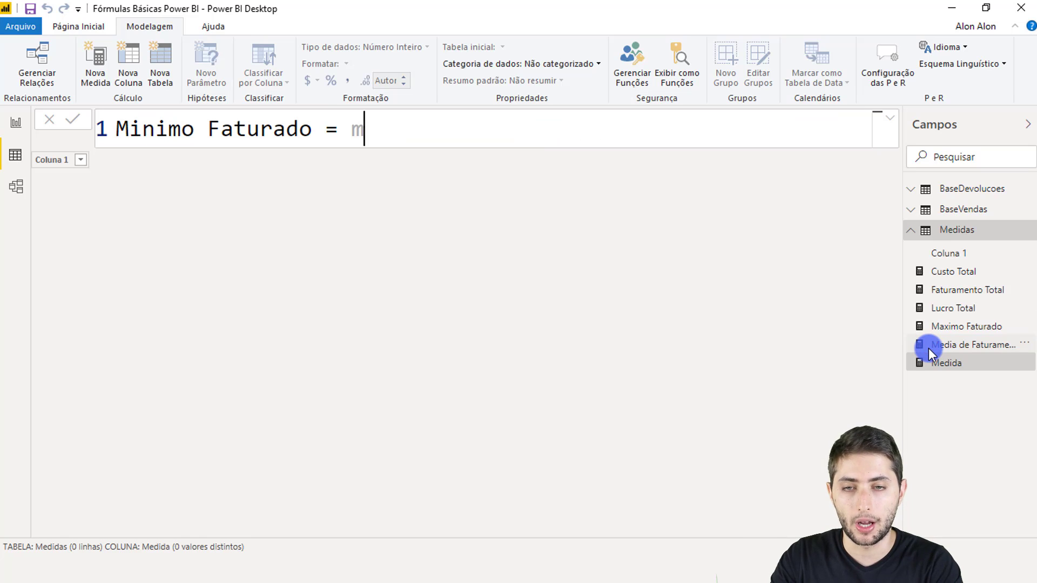
text(min)
key(Tab)
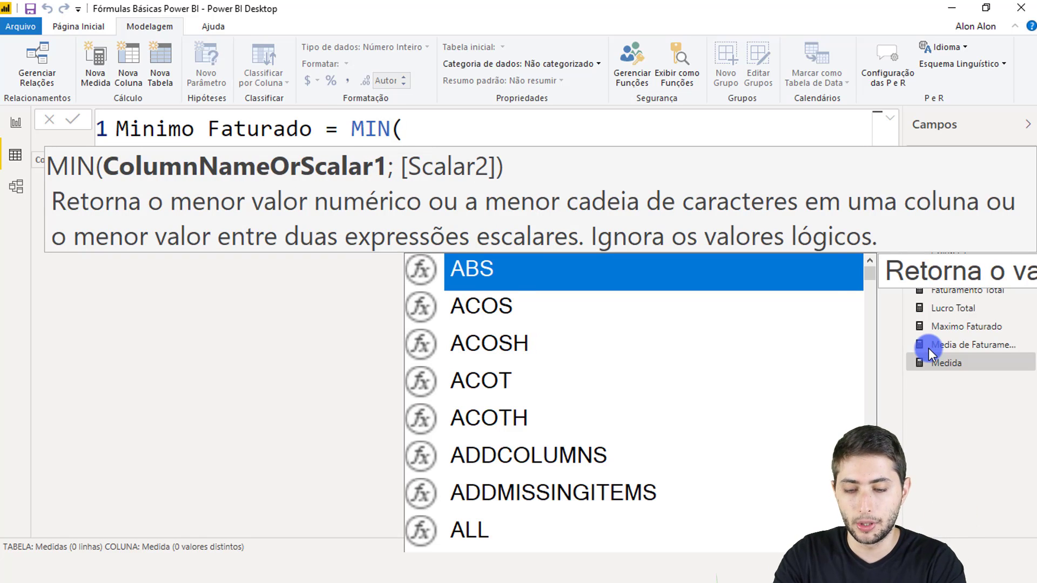
text(fatura)
key(Tab)
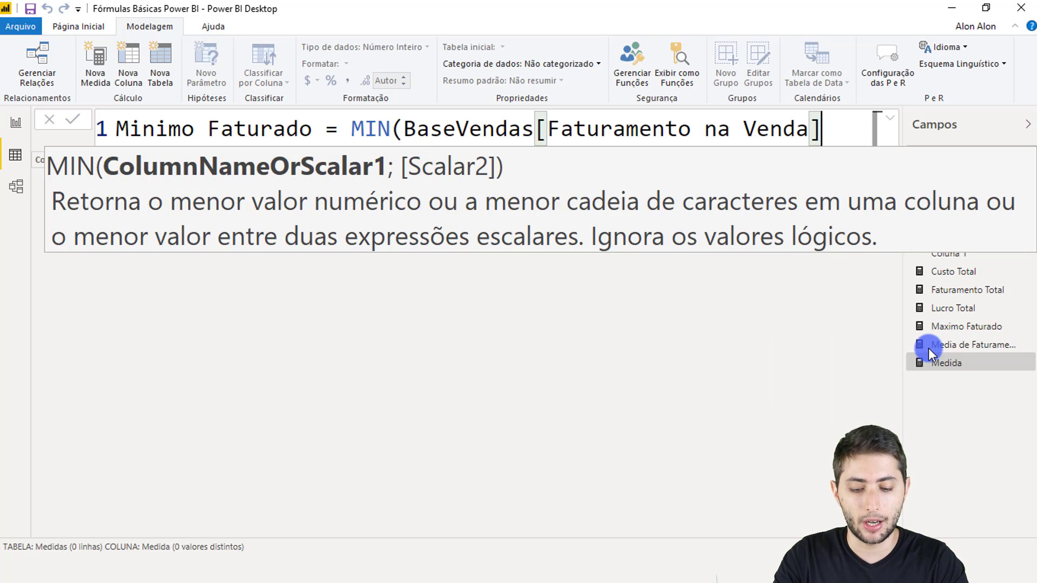
text())
key(Return)
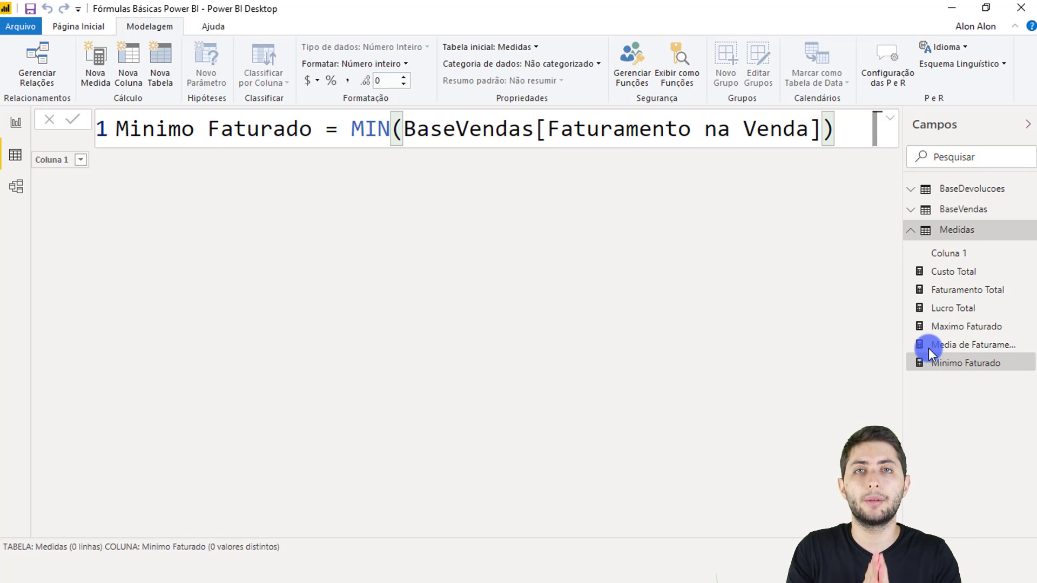
Step: Return to the report page, nudge the Media de Faturamento card slightly to the right and deselect it
click(15, 134)
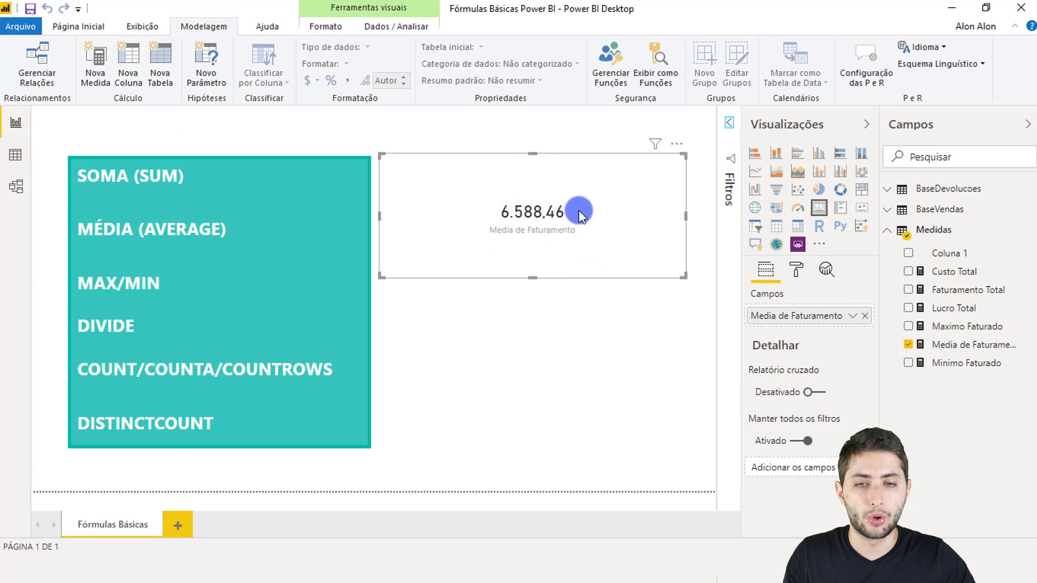
click(580, 211)
drag(540, 204, 551, 204)
click(565, 308)
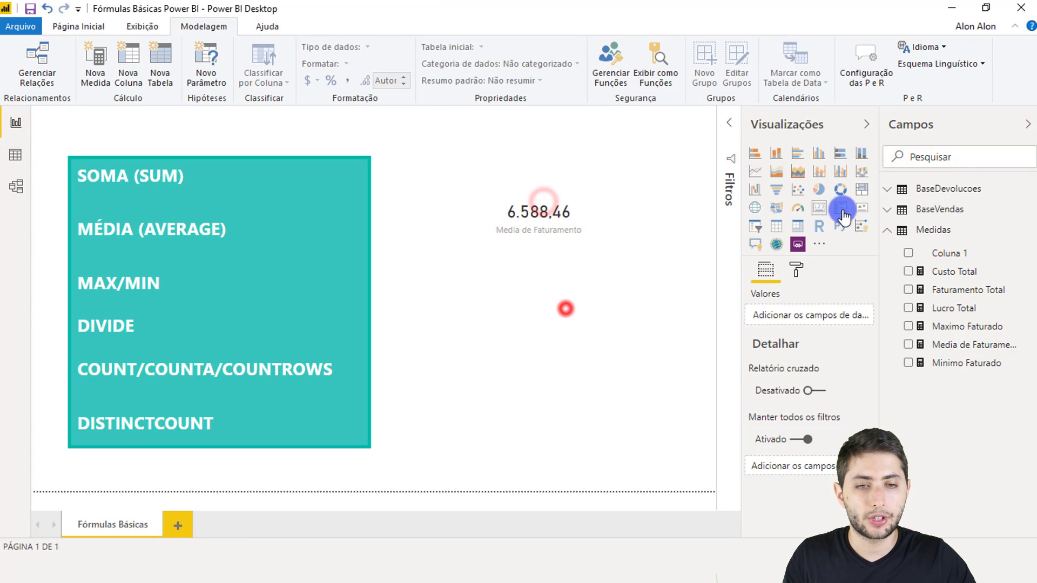
click(819, 210)
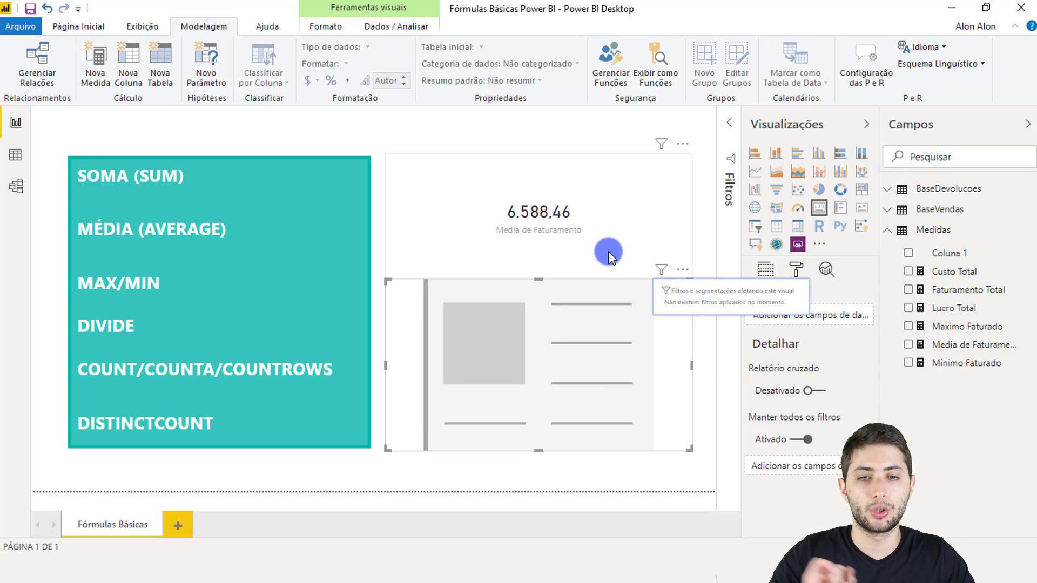
key(Delete)
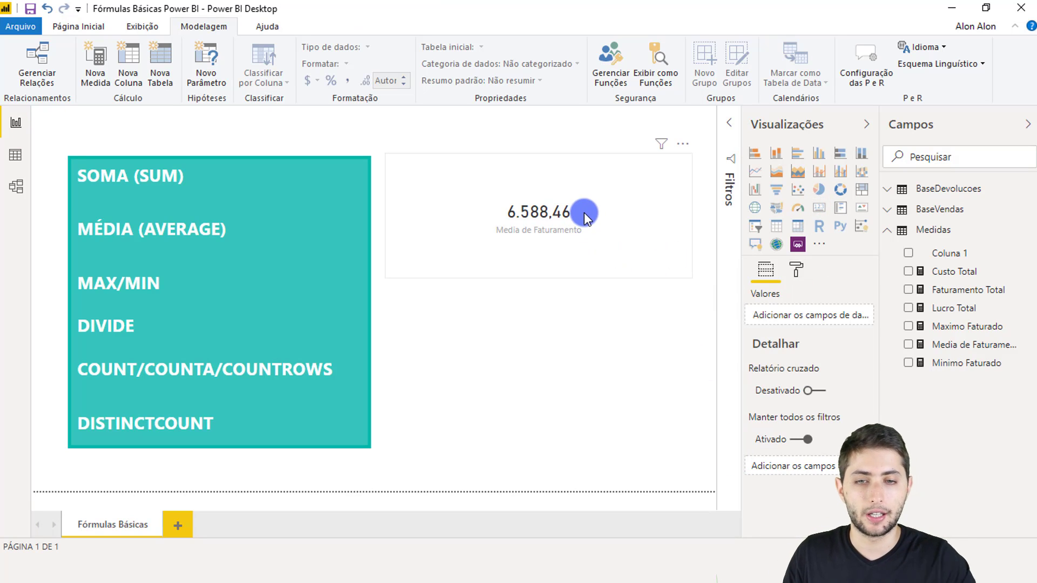
click(609, 251)
click(599, 340)
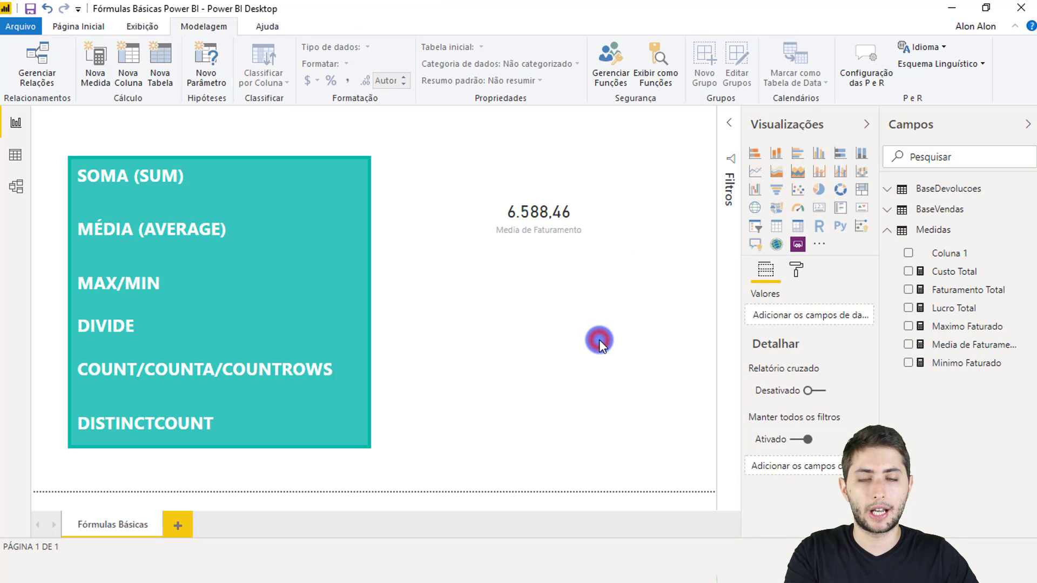
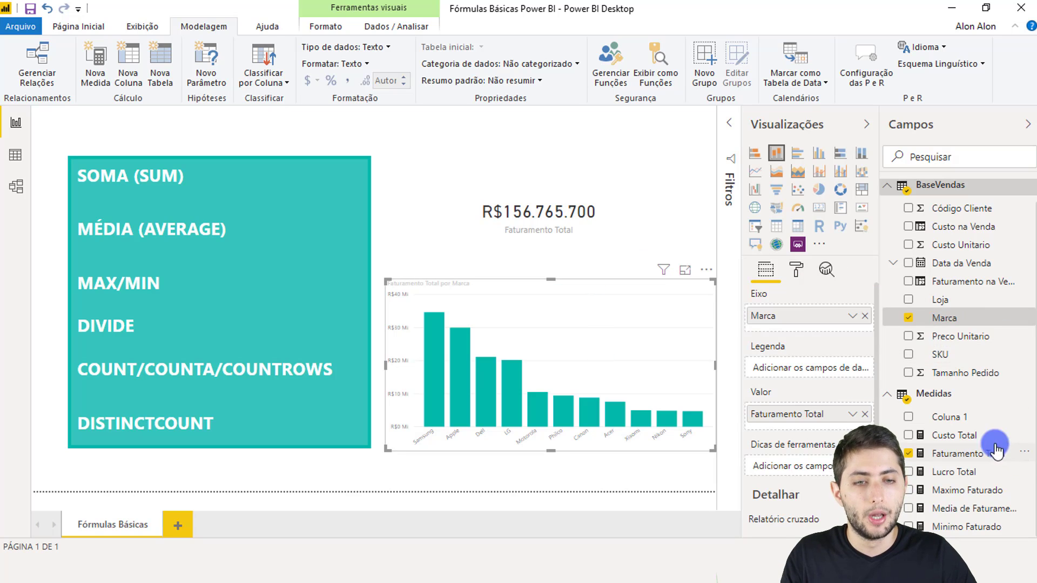
Step: Replace Marca with Loja on the axis of the Faturamento Total column chart and inspect the revenue per store
click(865, 316)
drag(967, 300, 841, 322)
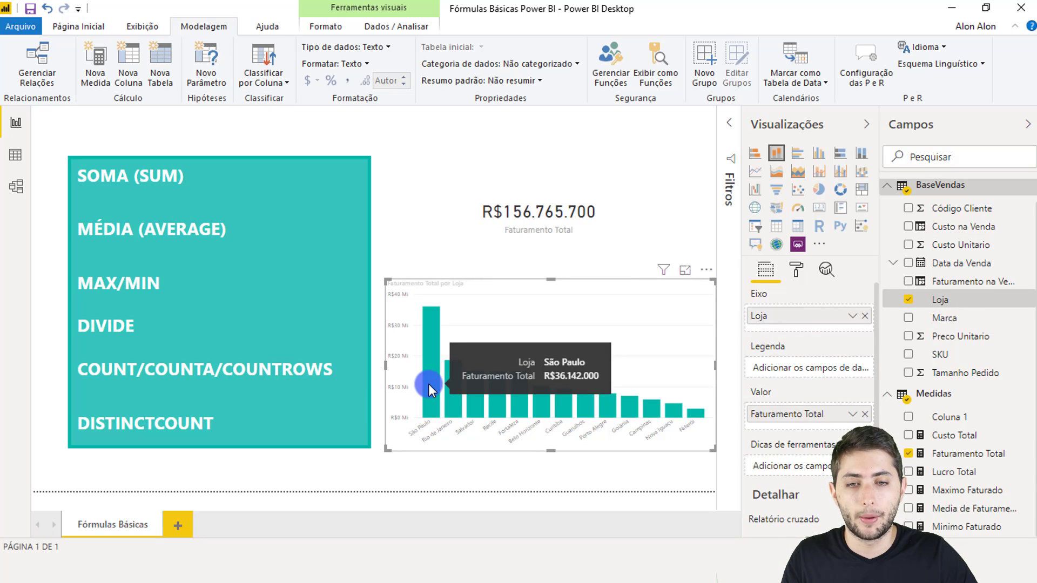
mouse_move(448, 403)
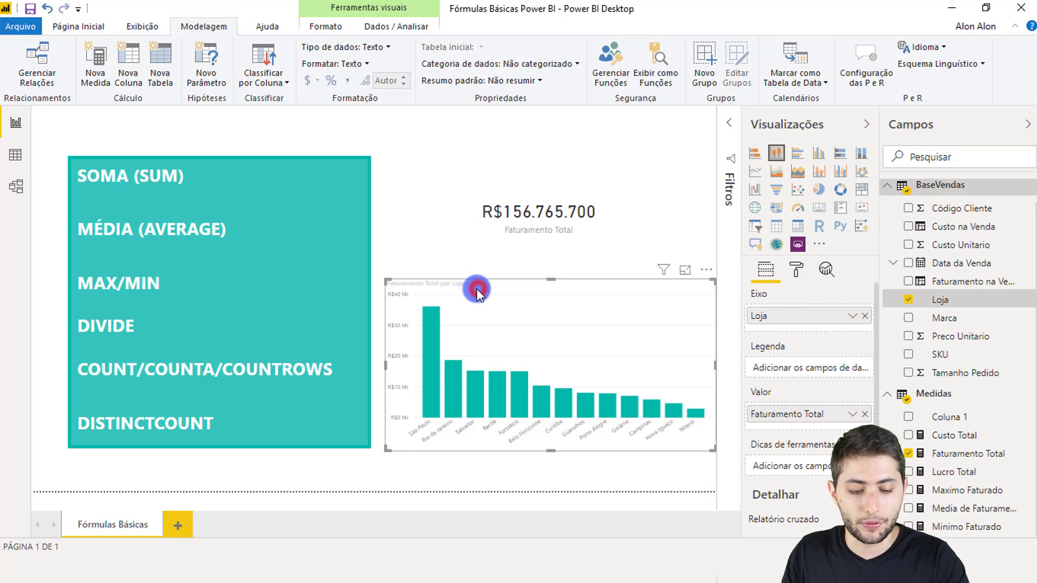
Step: Delete the Faturamento Total por Loja column chart and highlight the MAX/MIN and DIVIDE entries in the formula list
key(Delete)
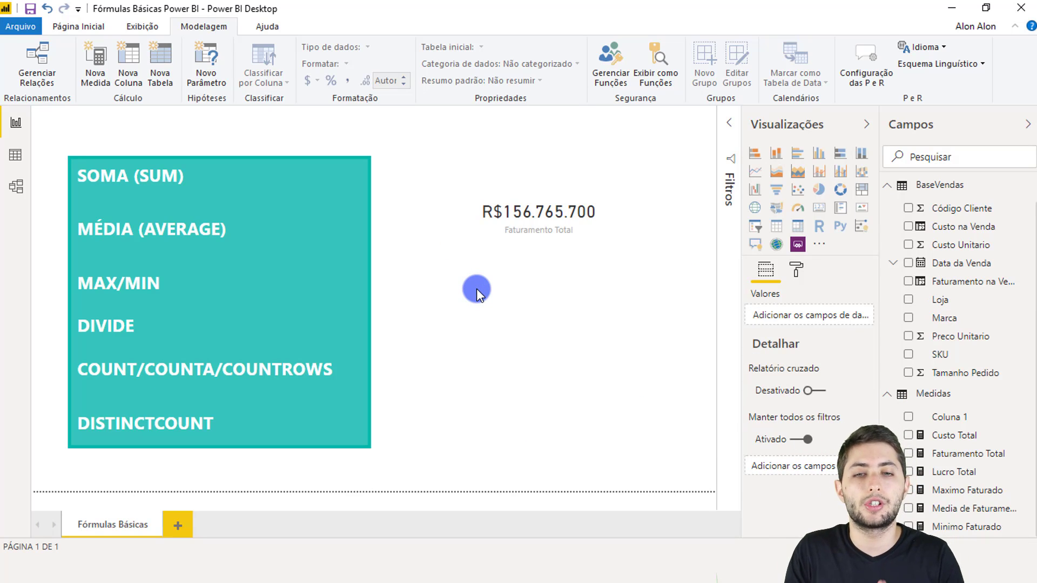
click(482, 368)
drag(165, 277, 72, 273)
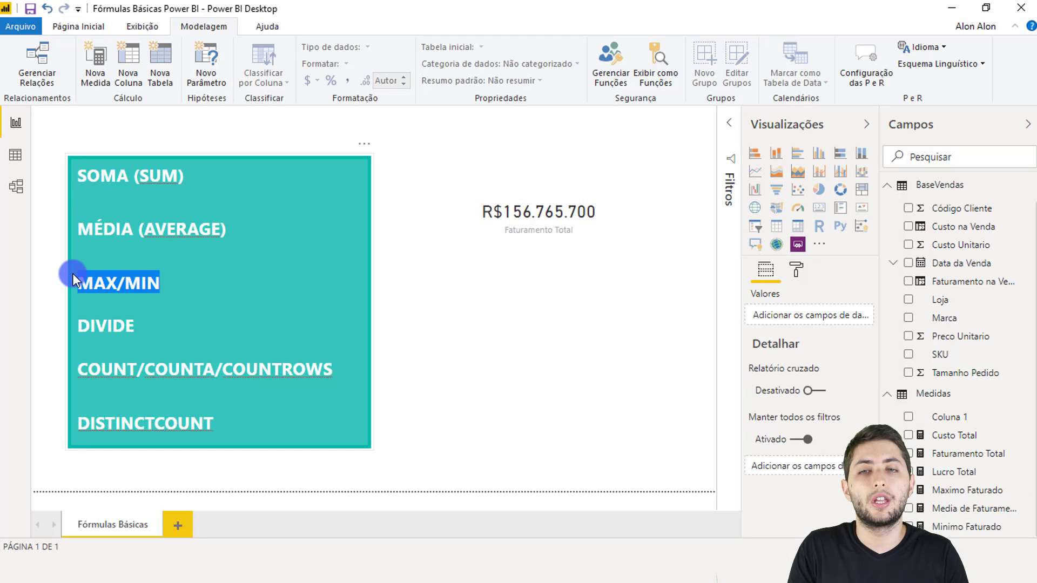
drag(181, 326, 35, 320)
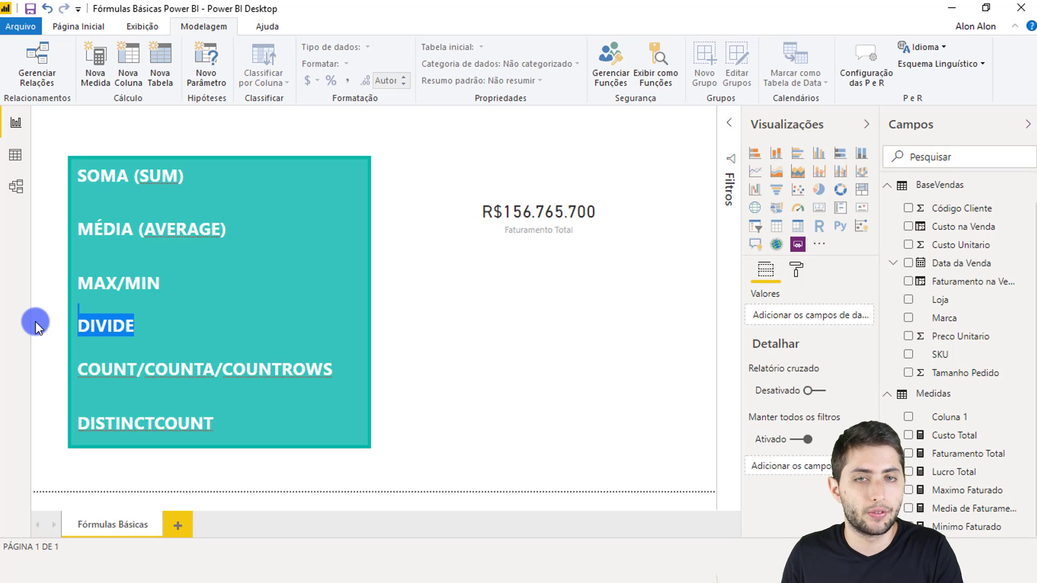
Step: Examine the Tamanho Pedido column in the BaseVendas data and the Quantidade Devolvida column in the BaseDevolucoes data
click(15, 155)
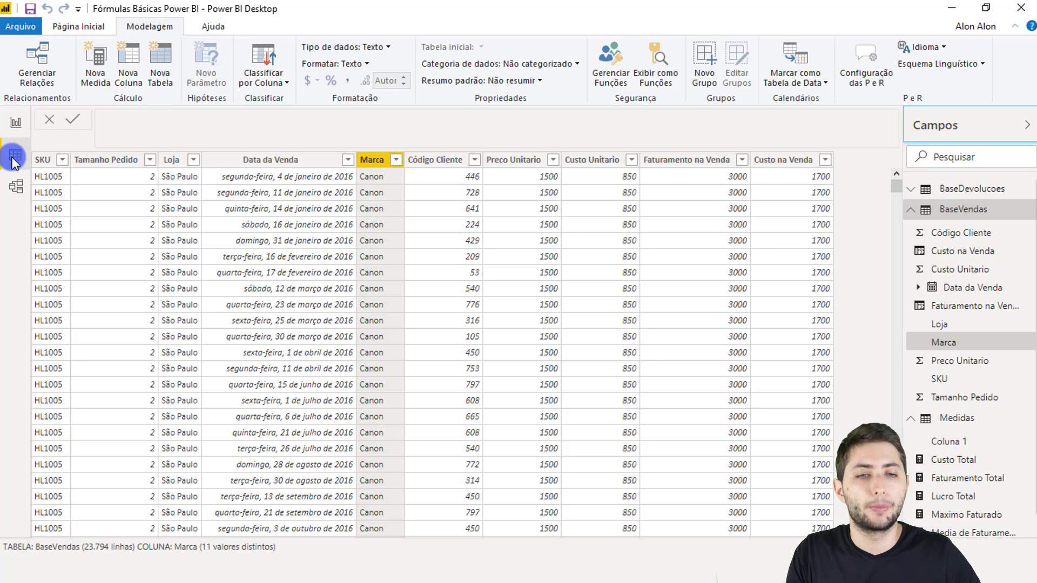
click(1028, 127)
click(1029, 128)
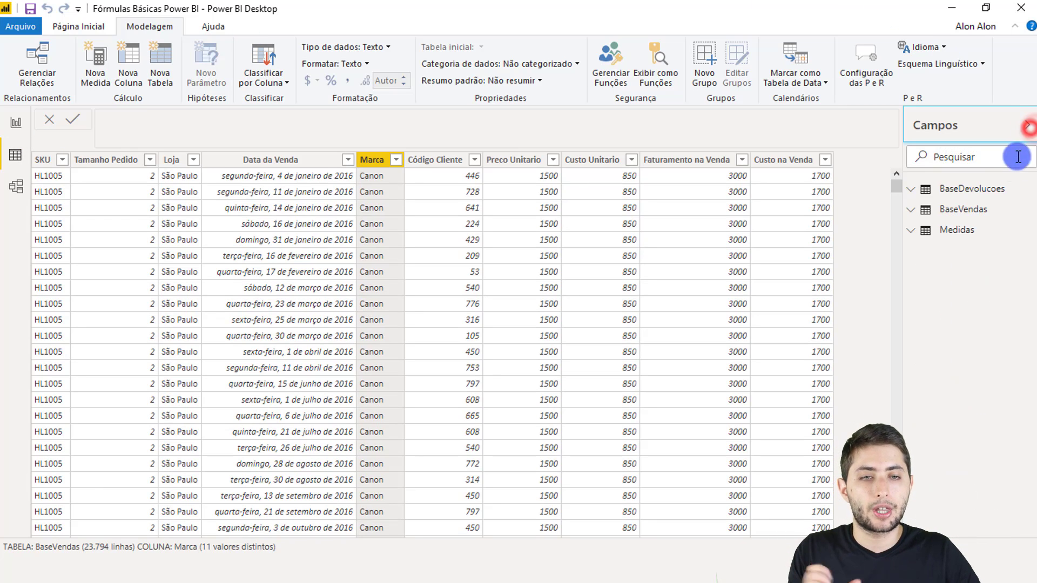
click(988, 210)
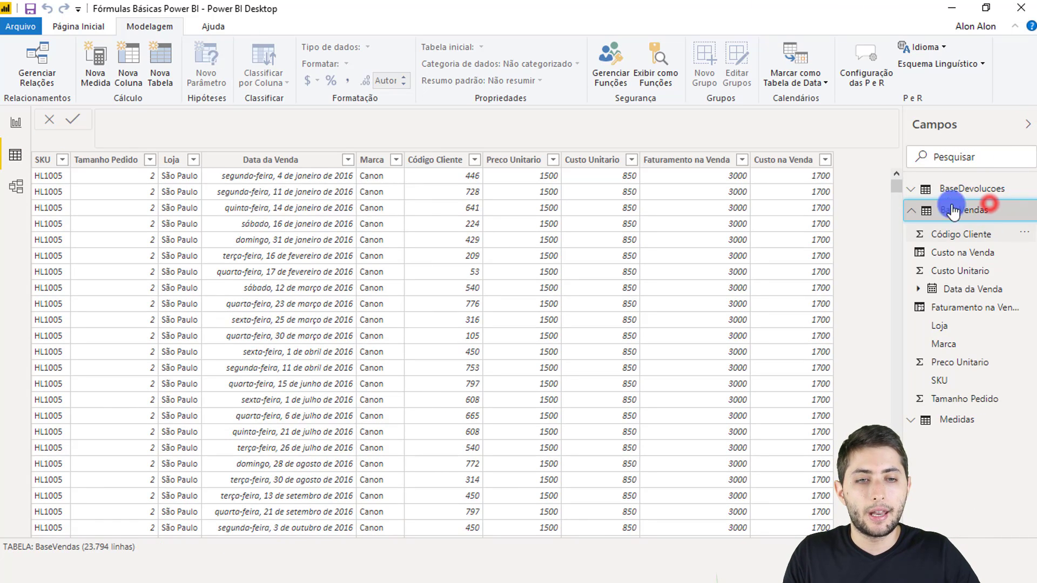
right_click(110, 161)
click(104, 163)
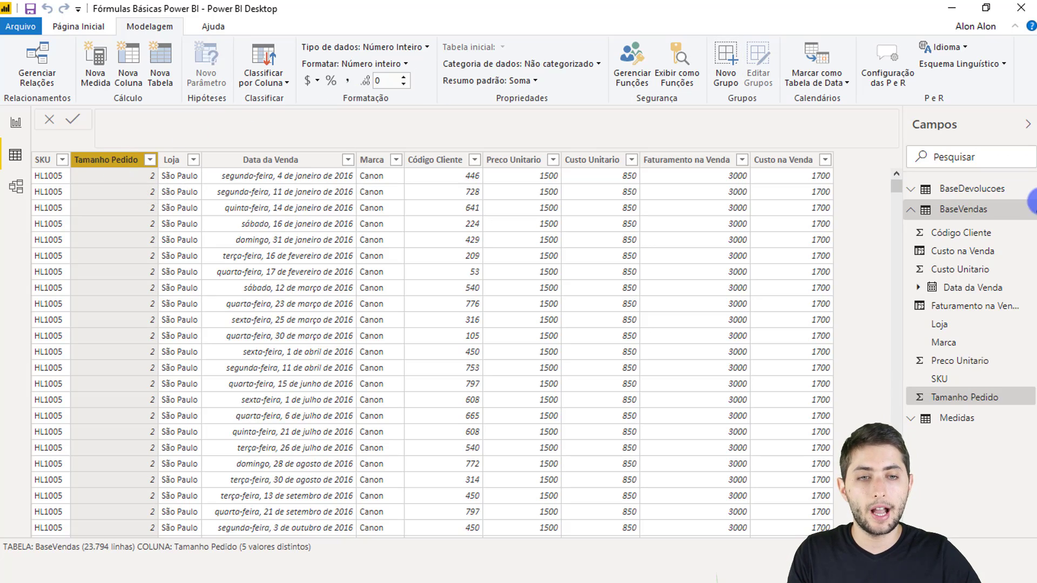
click(993, 179)
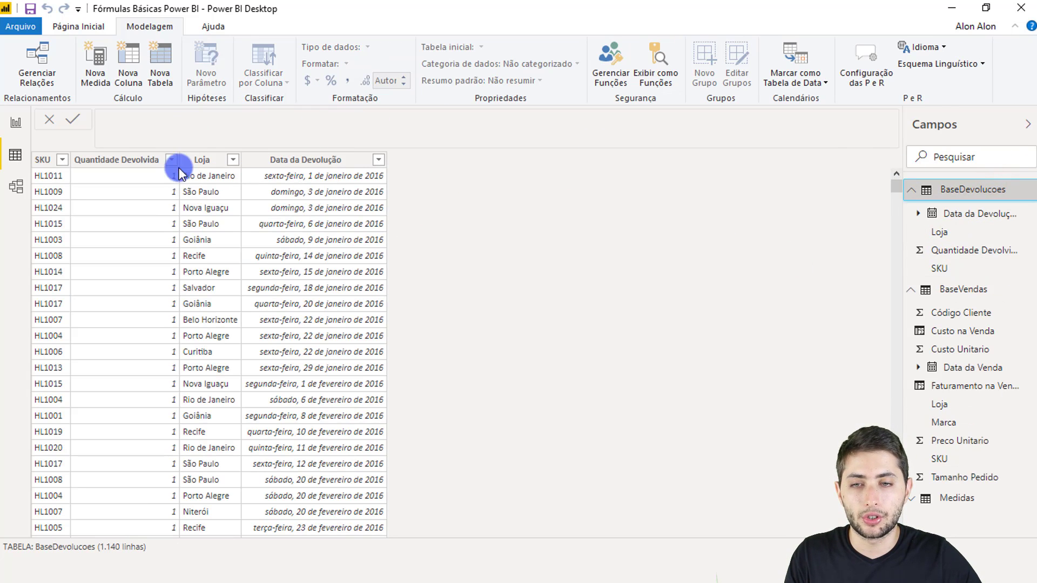
click(108, 159)
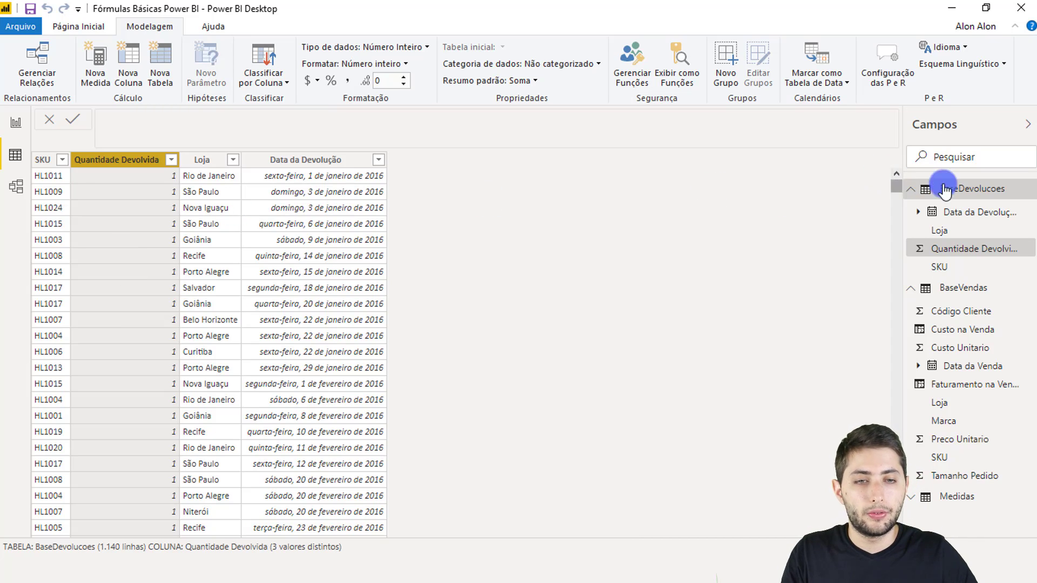
Step: Collapse the BaseDevolucoes and BaseVendas field lists and create the Medidas measure Total de Produtos Vendidos = SUM(BaseVendas[Tamanho Pedido])
click(917, 184)
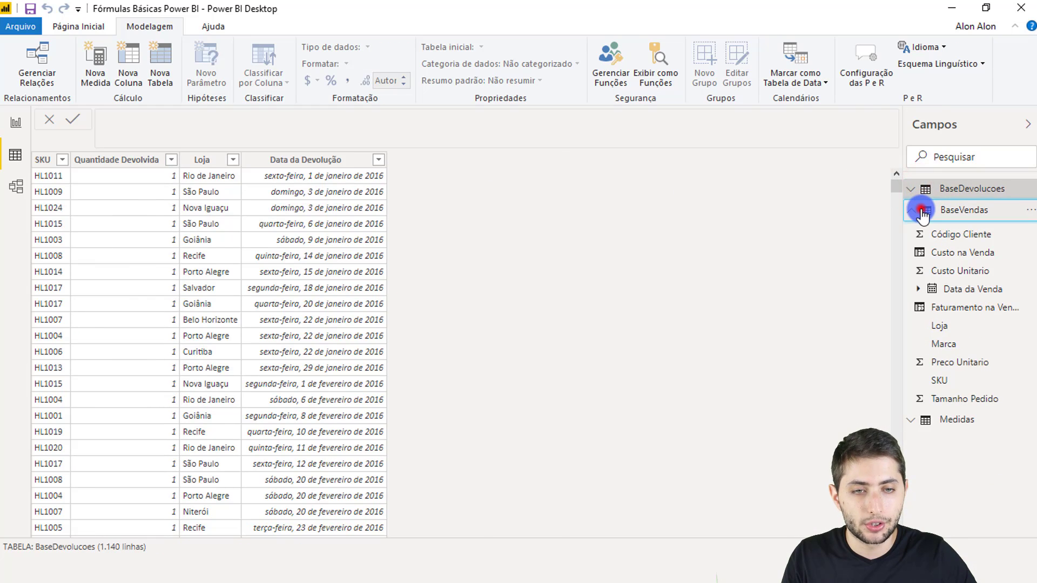
click(920, 210)
click(942, 232)
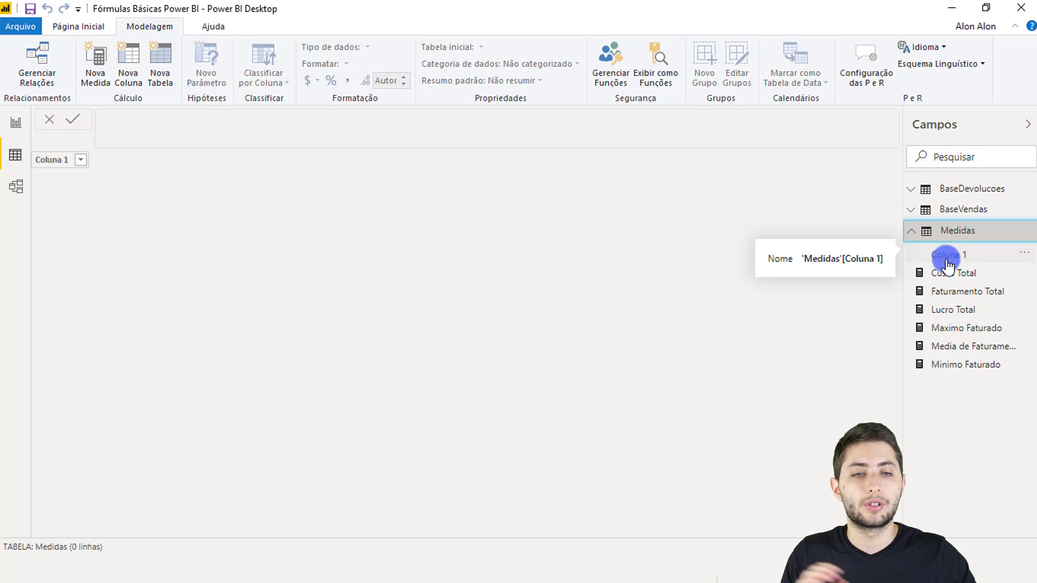
right_click(960, 298)
click(916, 308)
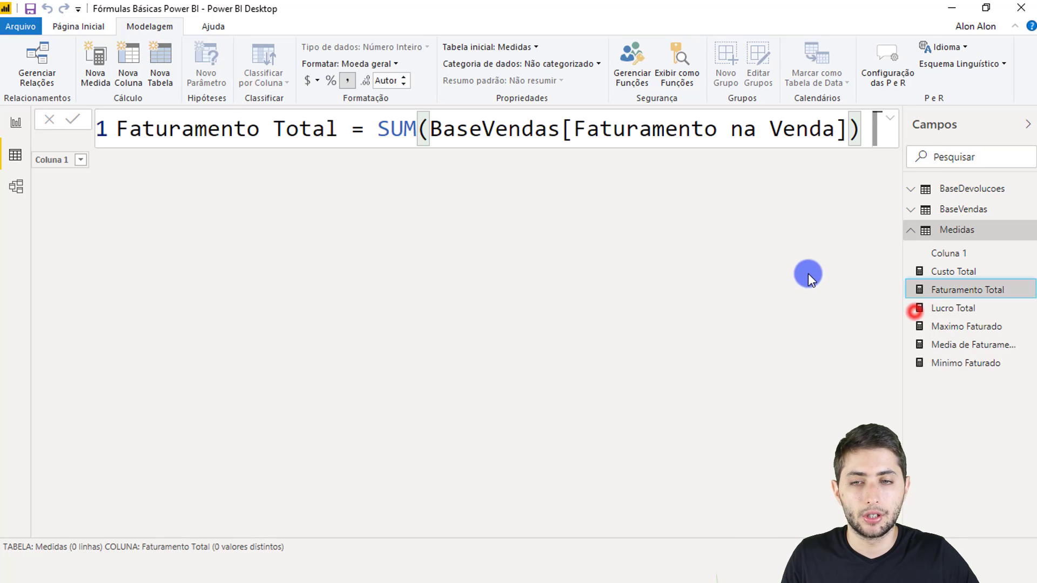
text(Total )
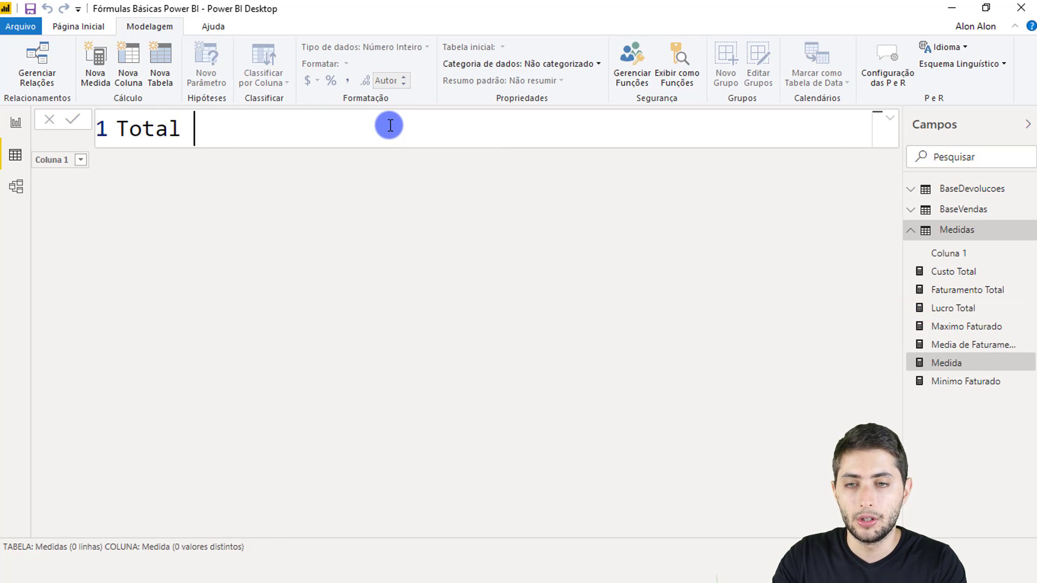
text(de Produtos Vend)
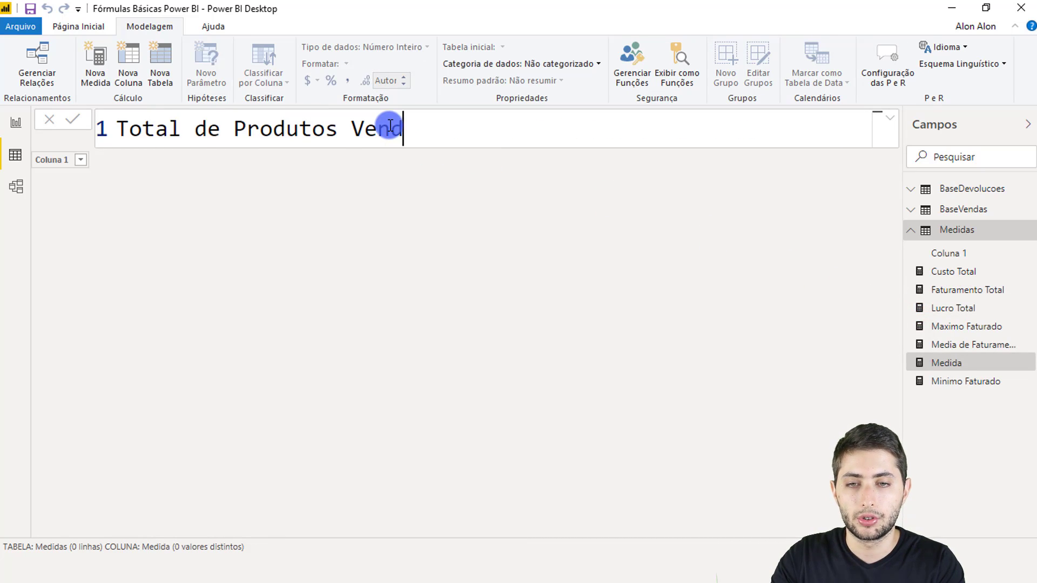
text(idos = )
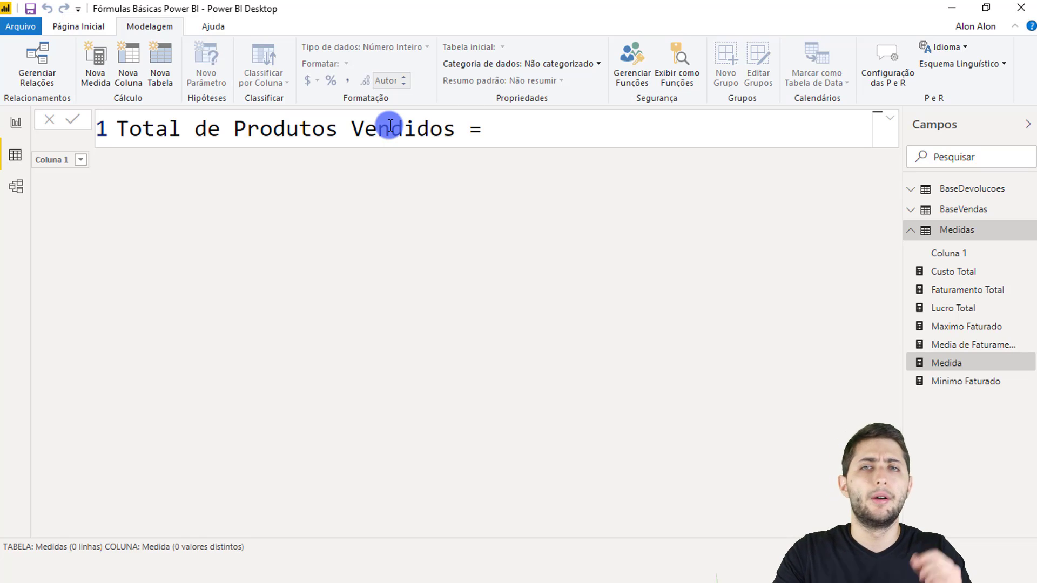
text(SUM()
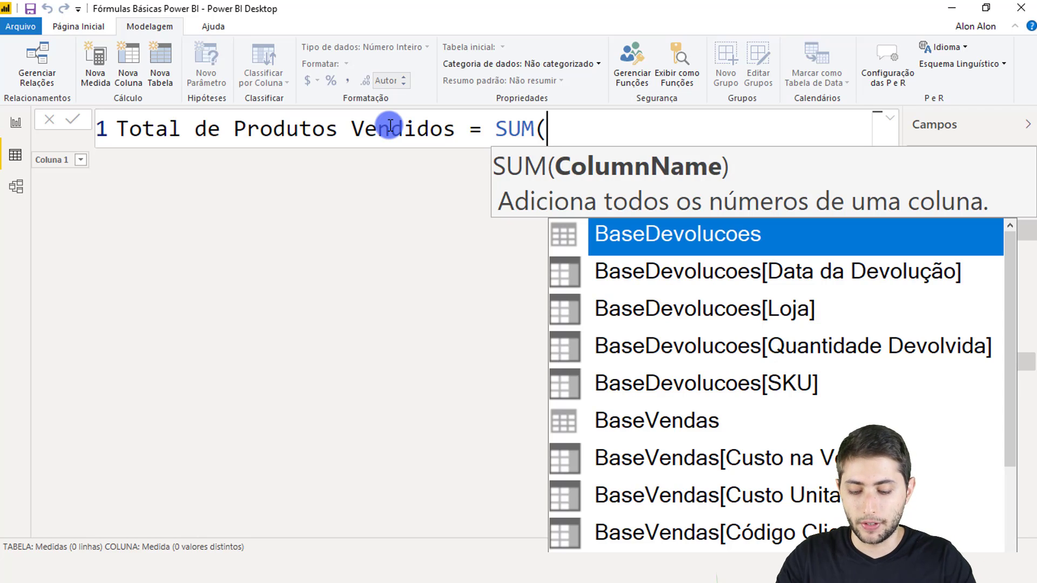
text(tama)
key(Tab)
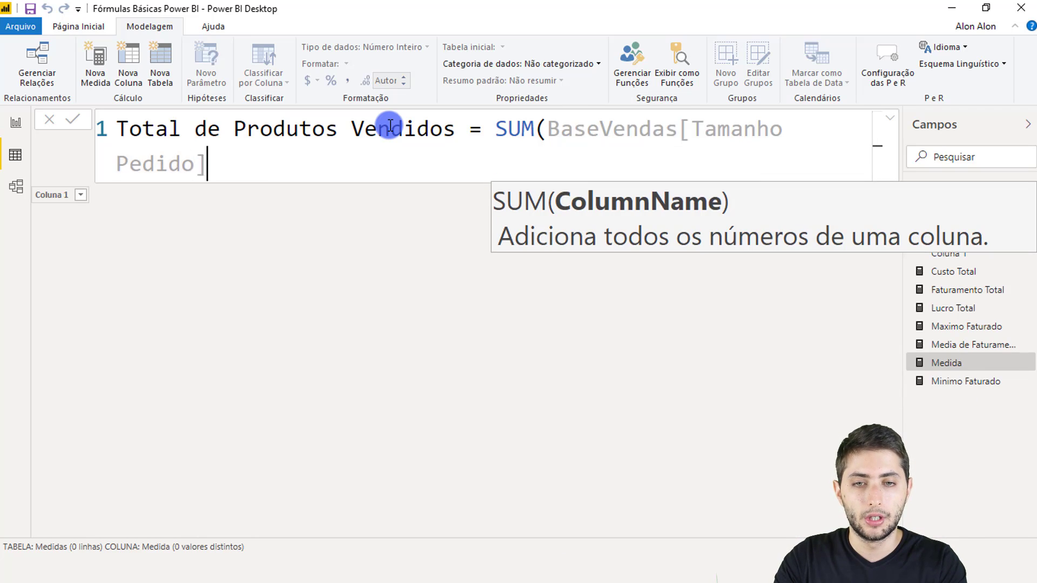
text())
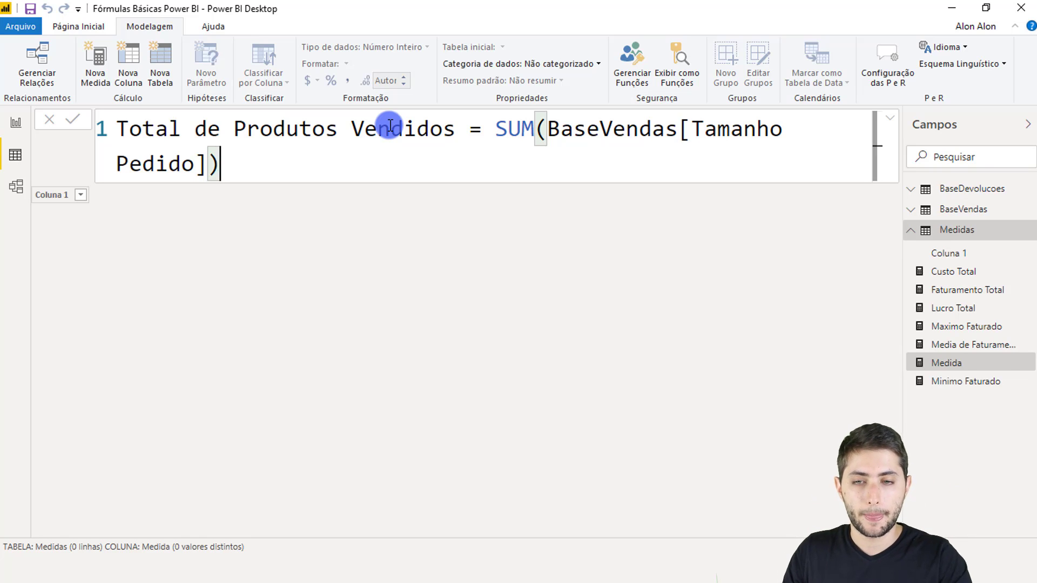
key(Return)
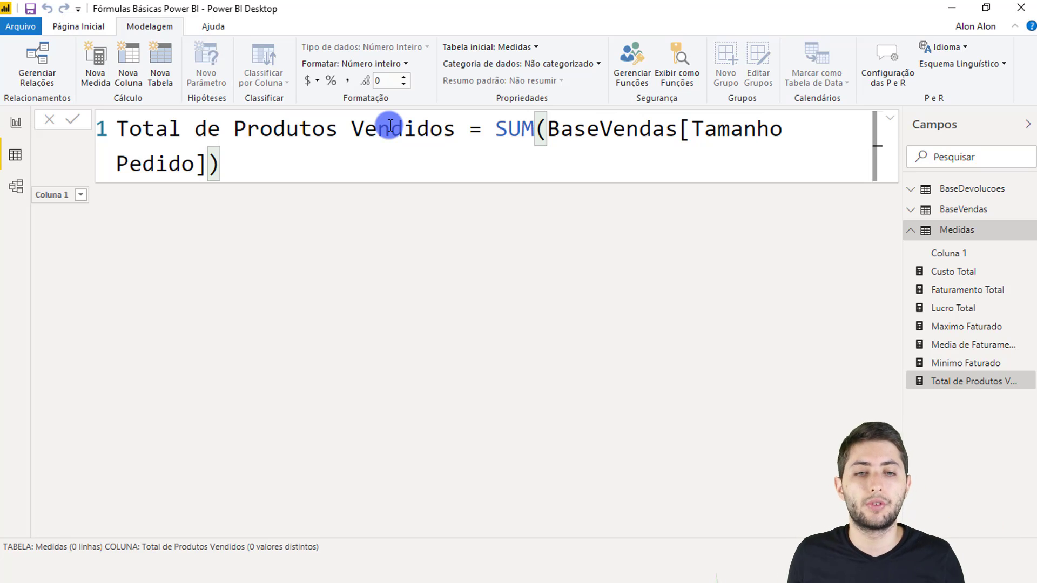
Step: Create another measure in Medidas: Total de Produtos Devolvidos = SUM(BaseDevolucoes[Quantidade Devolvida])
click(918, 306)
right_click(954, 305)
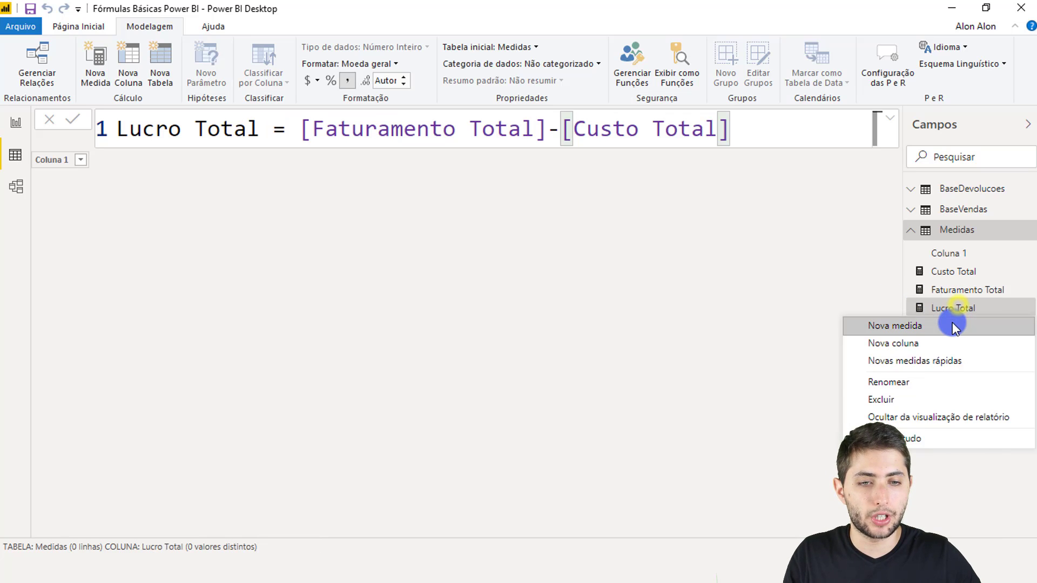
click(952, 325)
text(T)
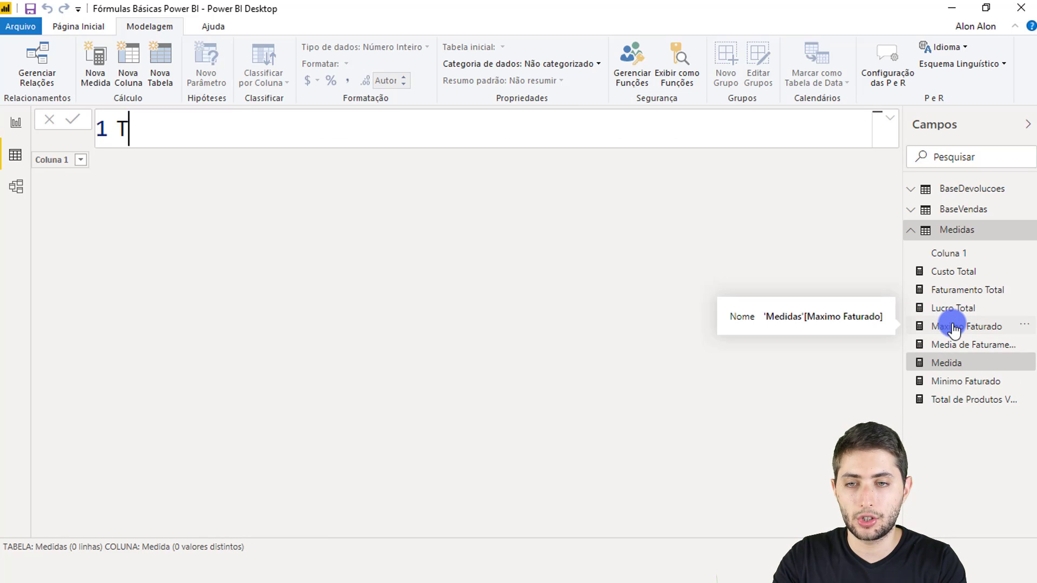
text(otal de Produtos De)
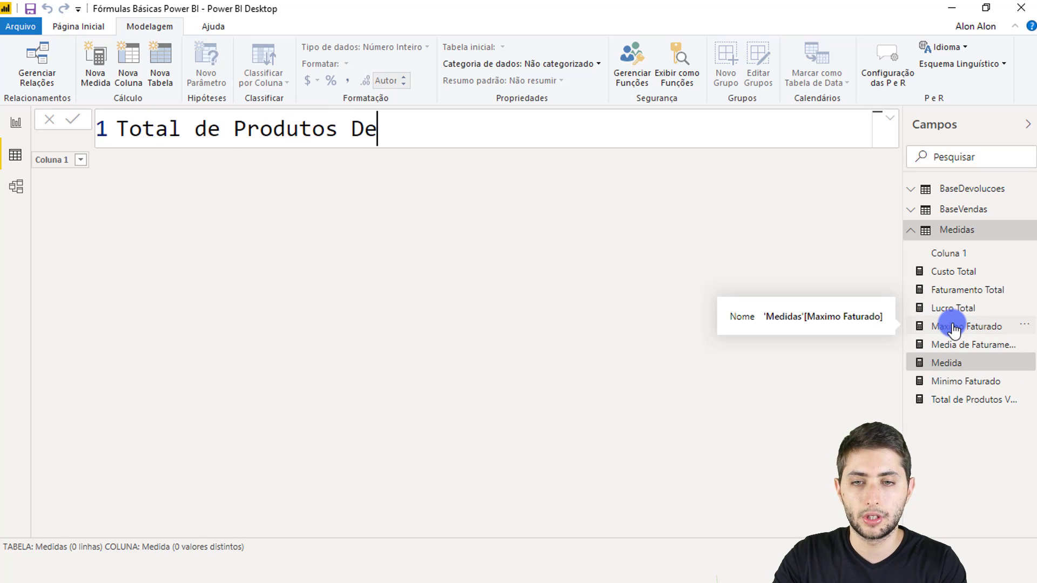
text(volvidos =)
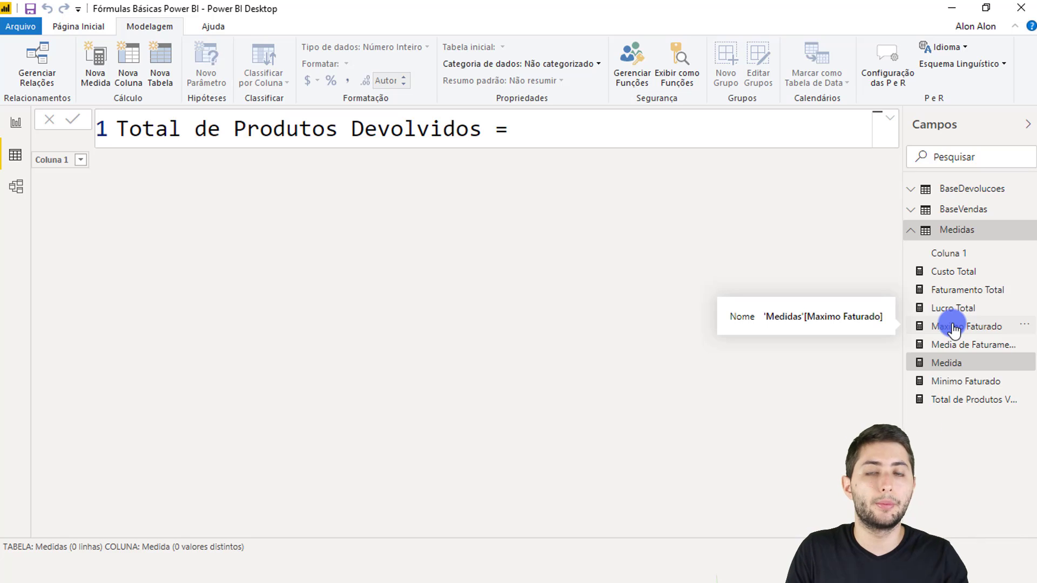
text(sum)
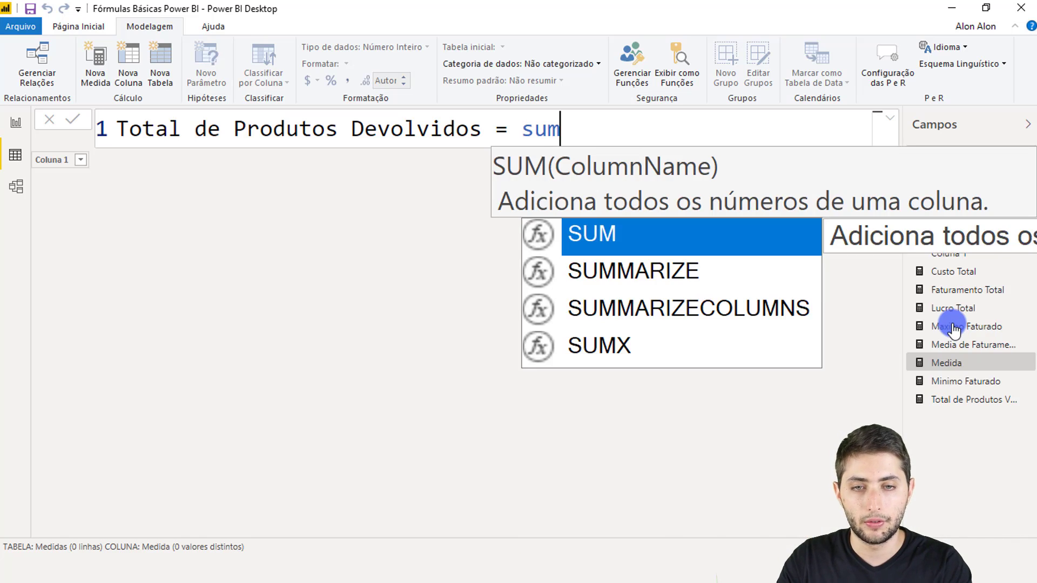
key(Tab)
text(quanti)
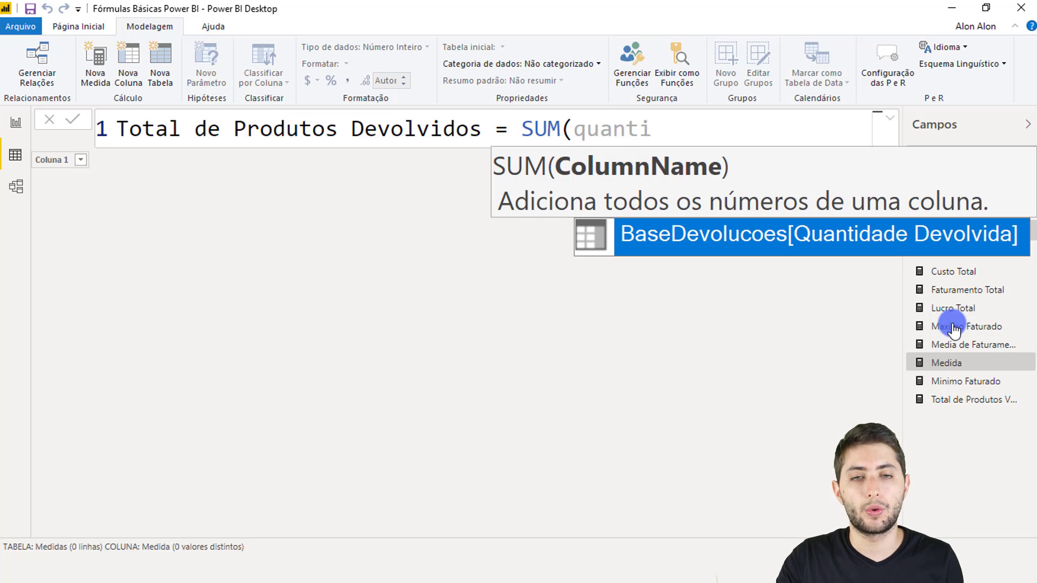
key(Tab)
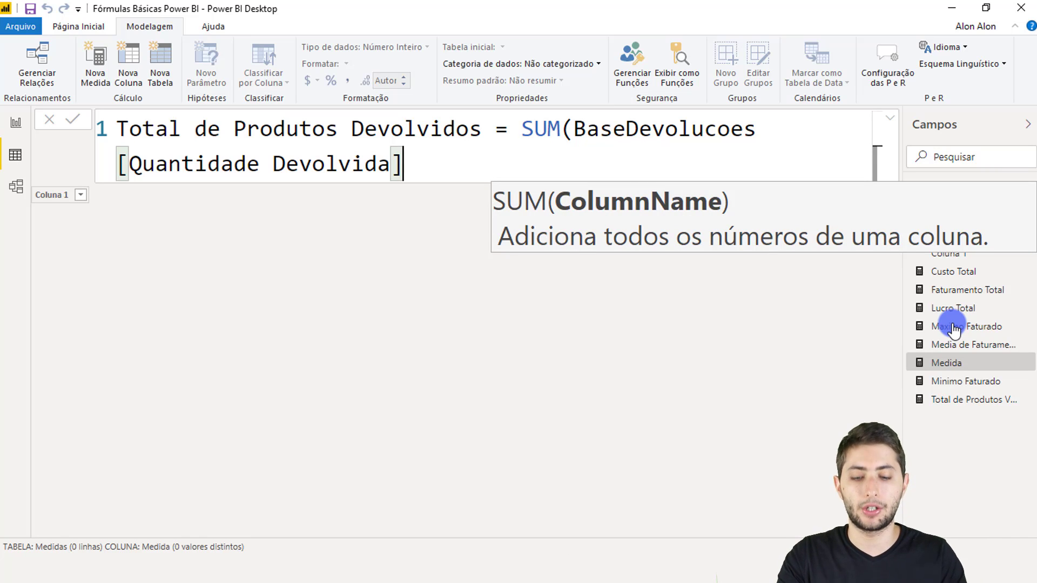
text())
key(Return)
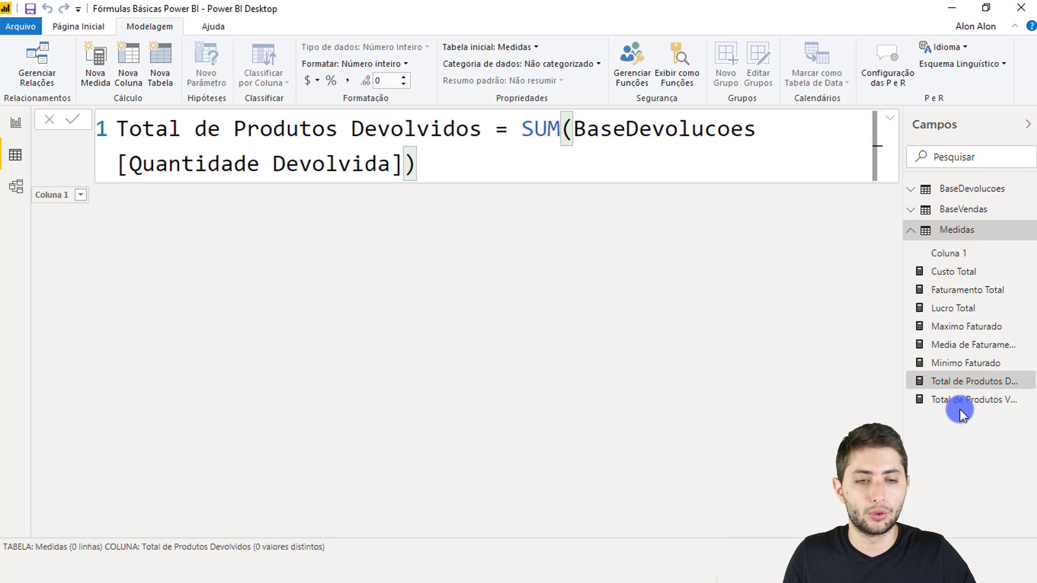
Step: On the report page, show Total de Produtos Vendidos in the Faturamento Total card, and replace it with Total de Produtos Devolvidos
click(16, 122)
click(461, 209)
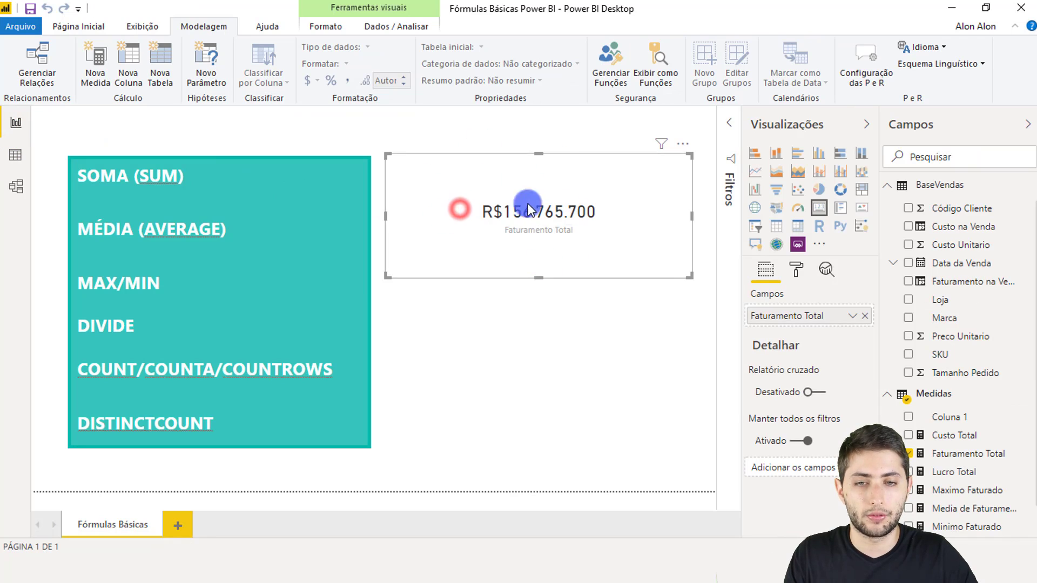
scroll(1018, 413, down, 1)
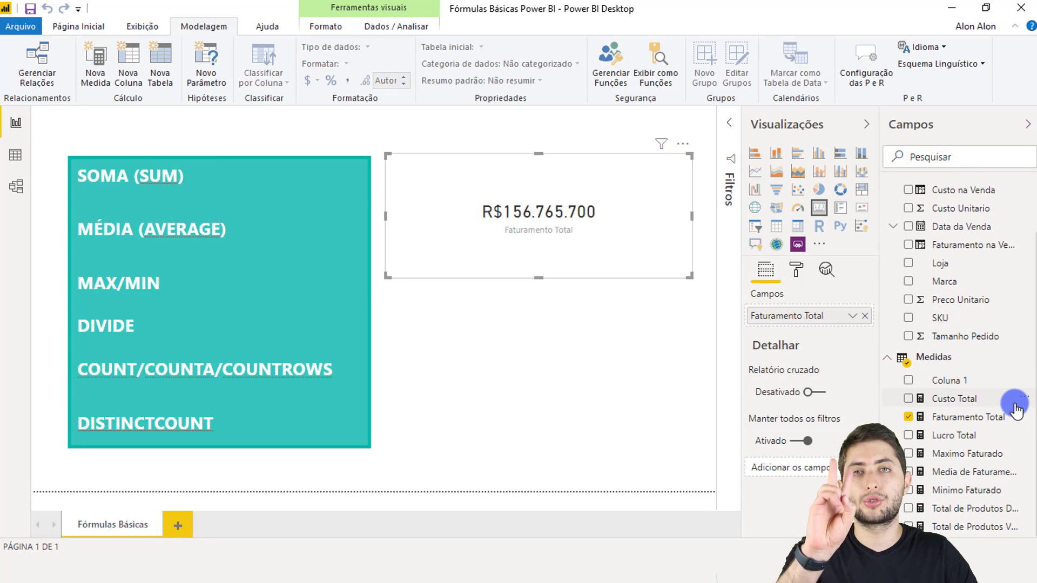
drag(995, 513, 810, 319)
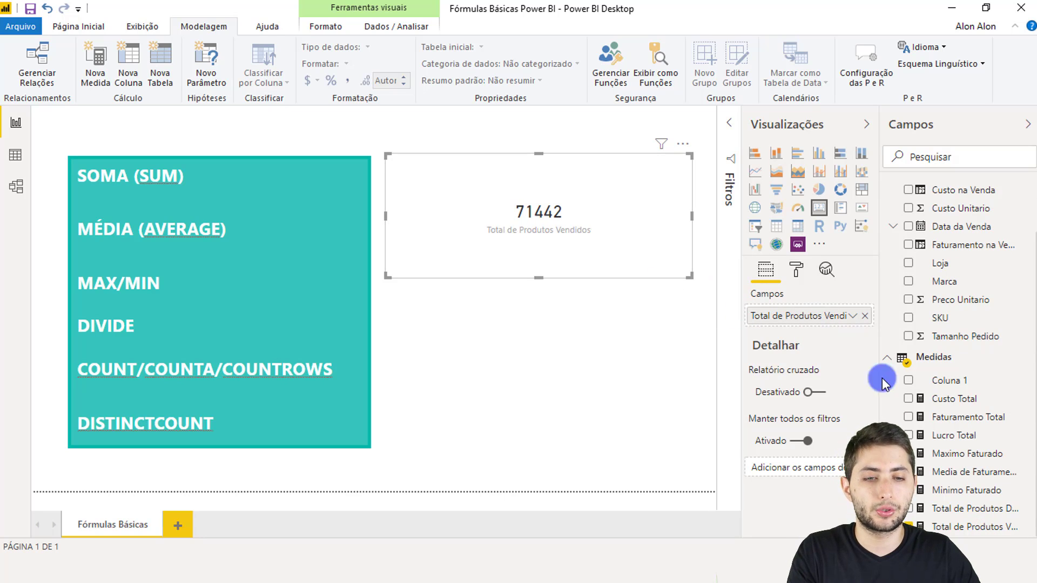
drag(995, 508, 848, 319)
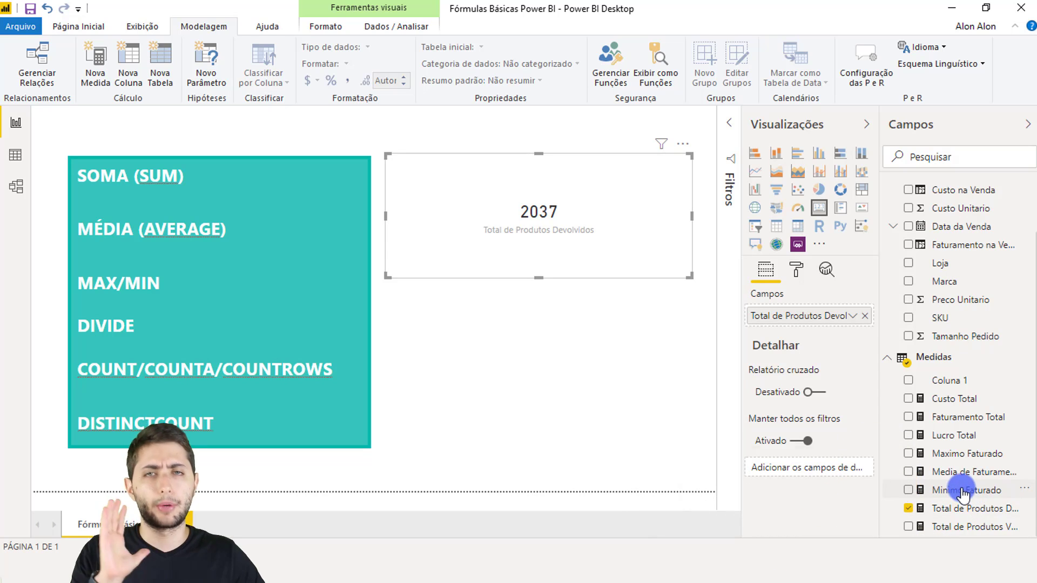
Step: Create a measure in Medidas: % de Produtos Devolvidos = [Total de Produtos Devolvidos]/[Total de Produtos Vendidos]
right_click(948, 463)
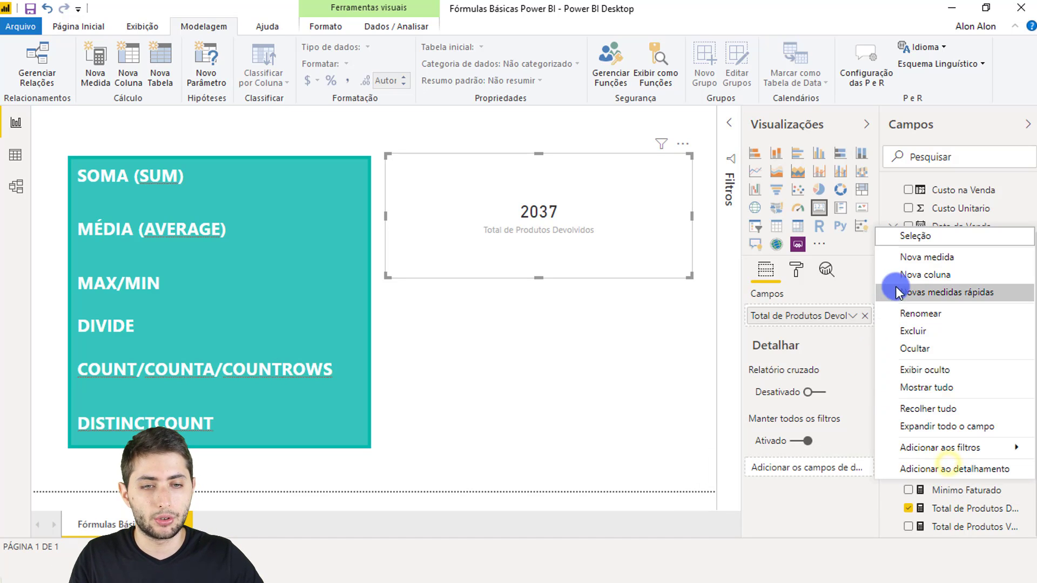
click(920, 262)
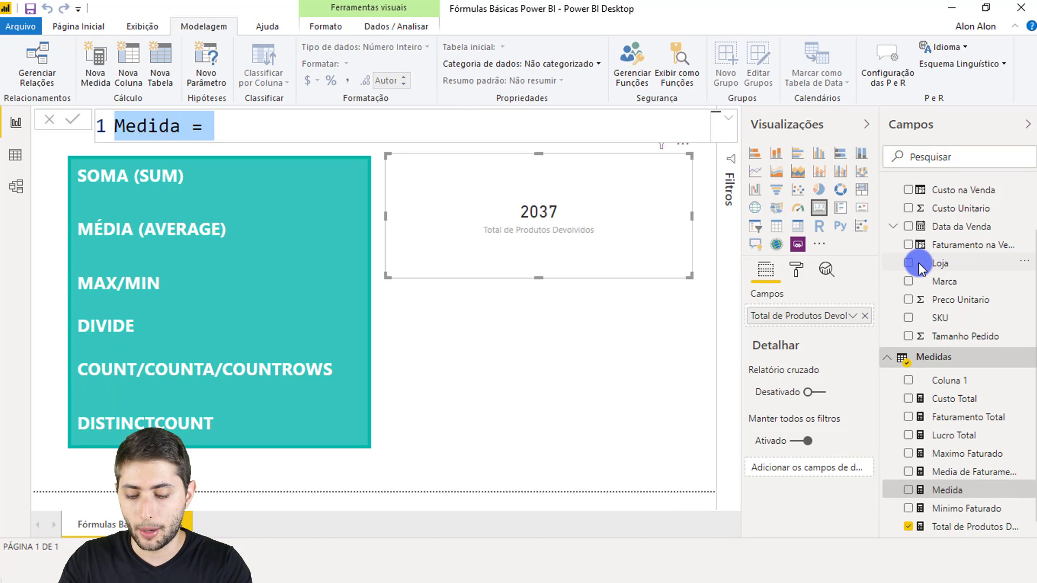
text(% de )
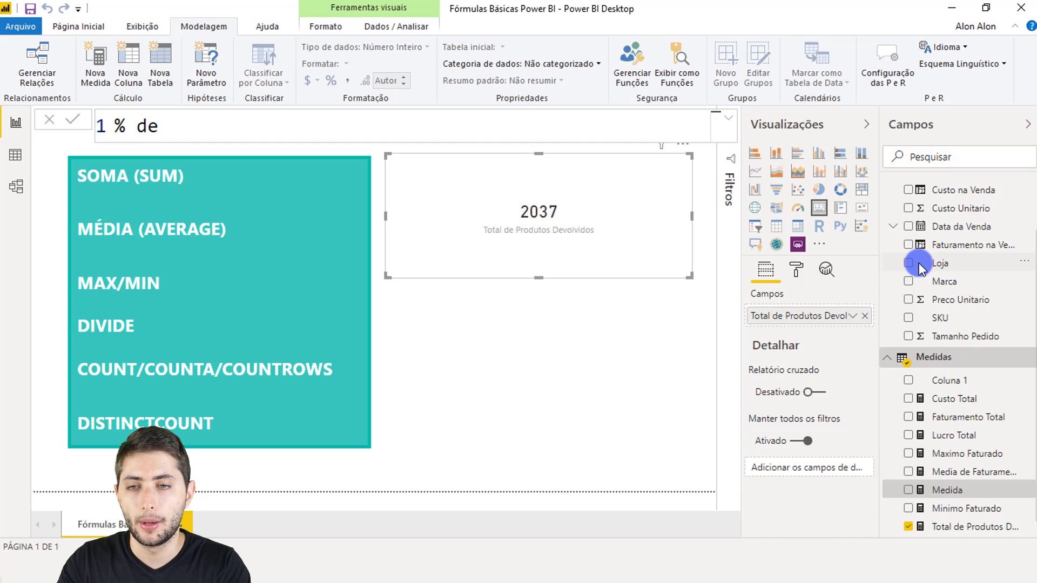
text(Produtos Devolvidos)
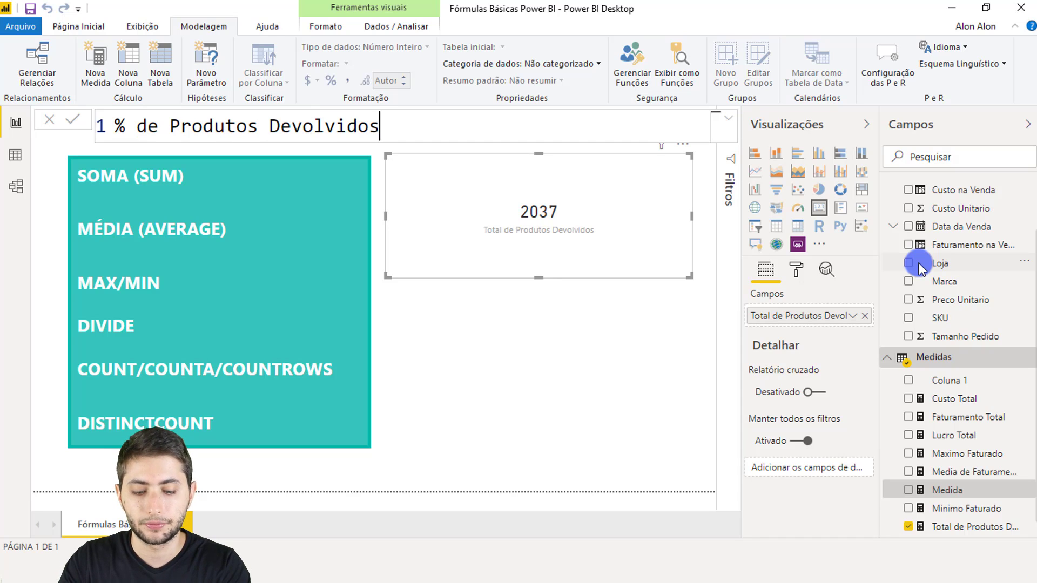
text( = )
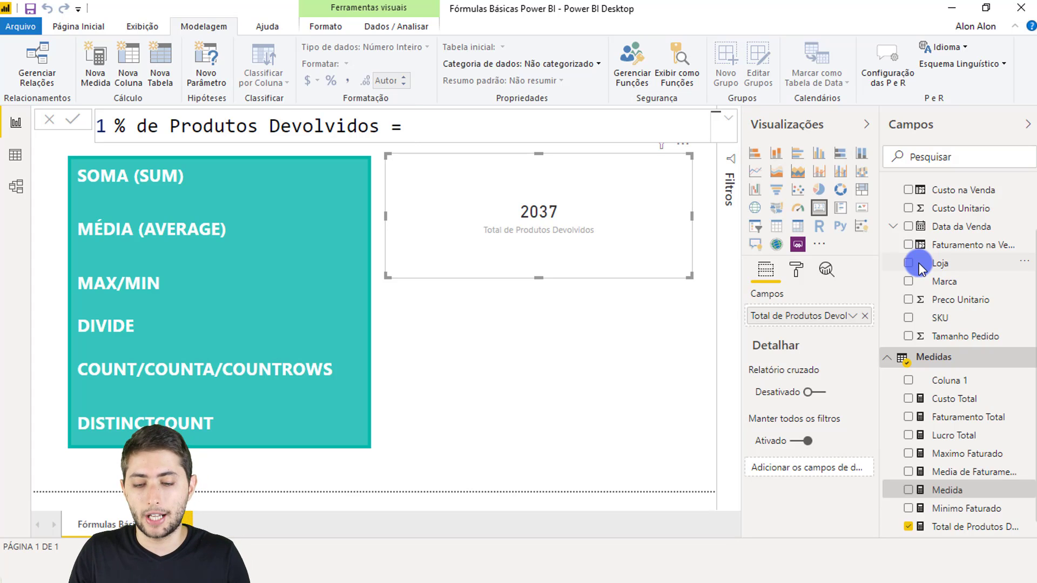
text(total)
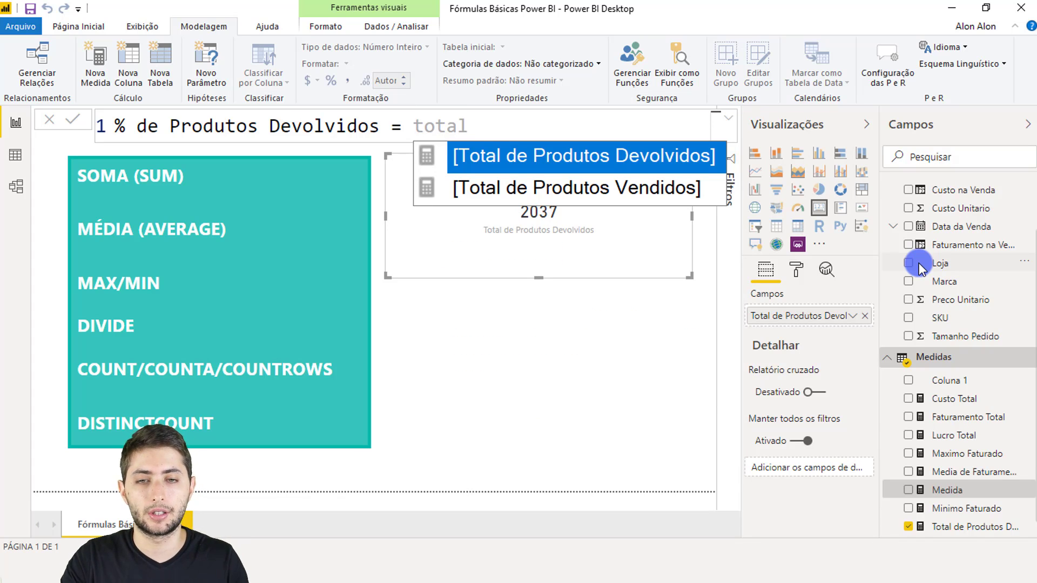
key(Tab)
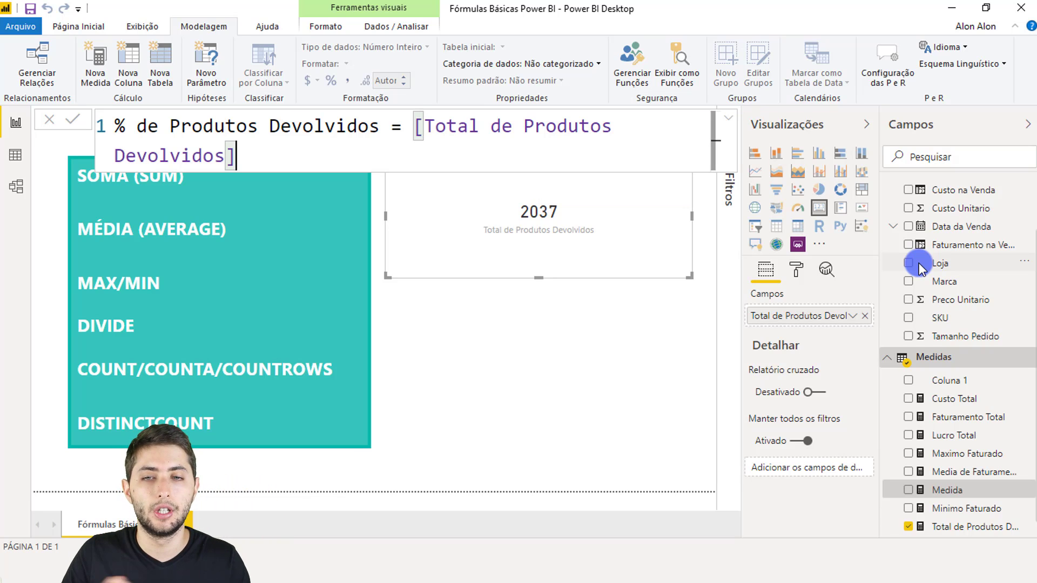
text(/)
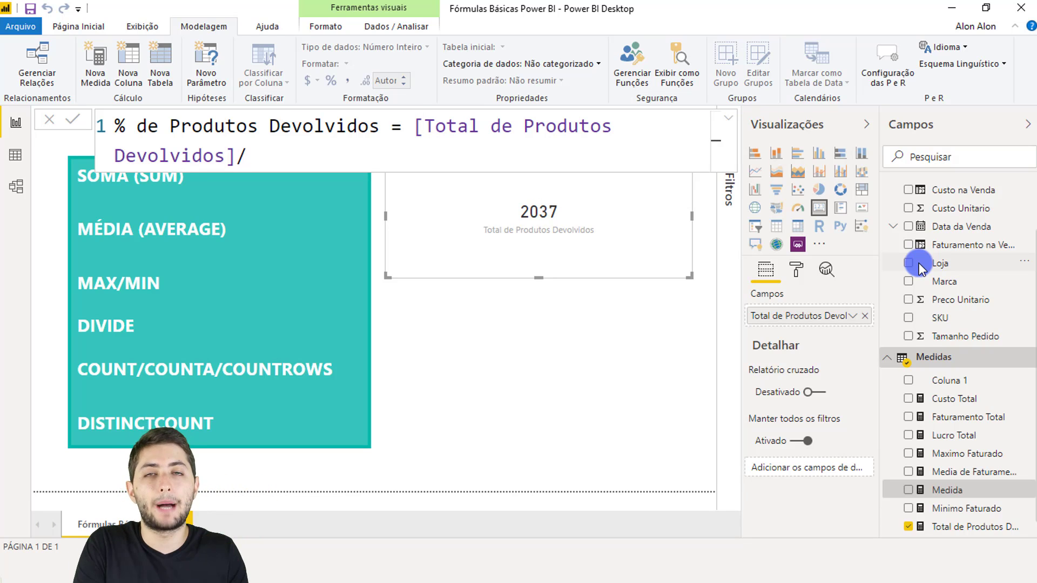
text(total)
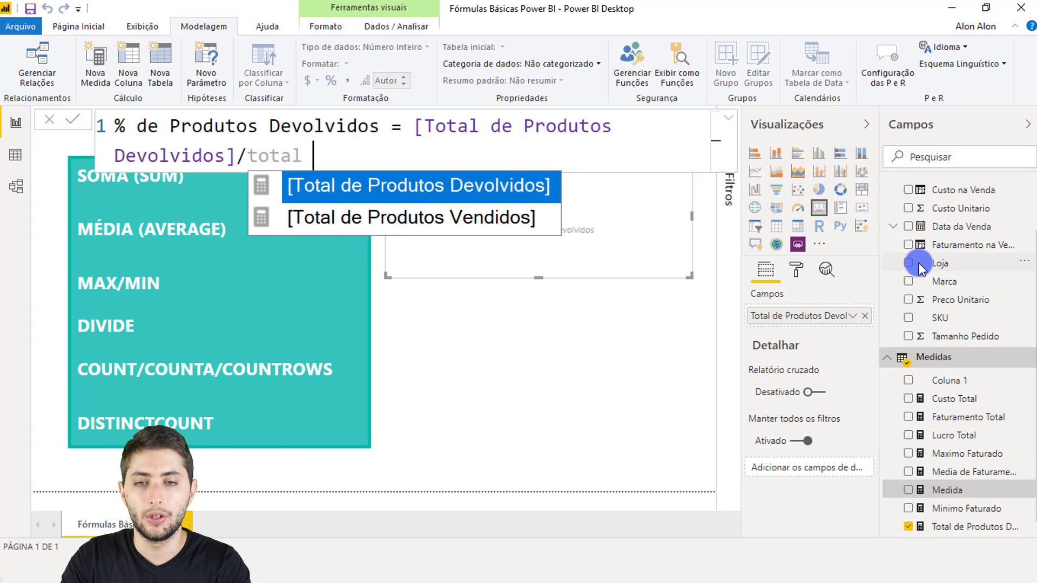
key(Down)
key(Tab)
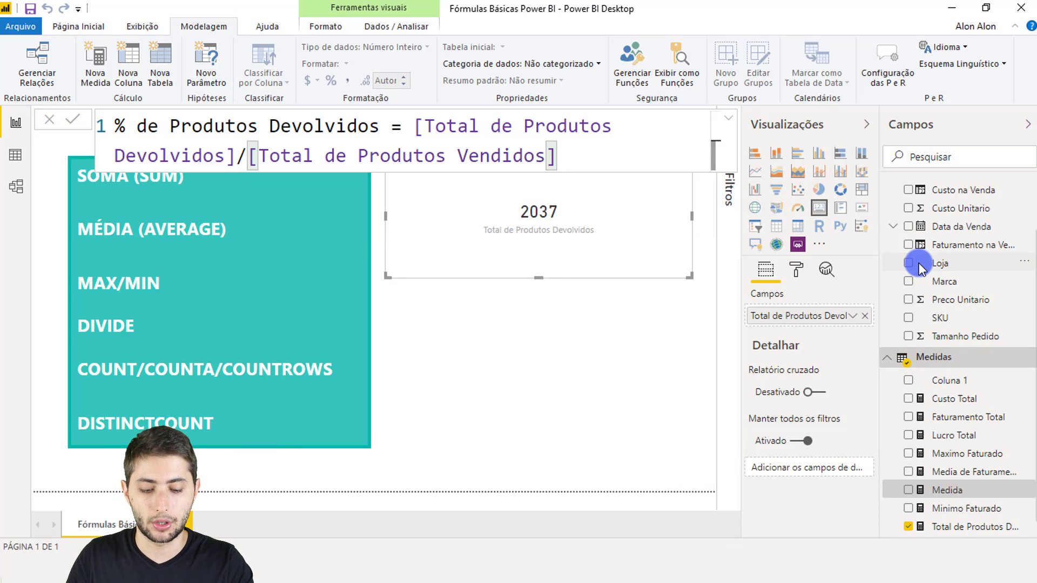
key(Return)
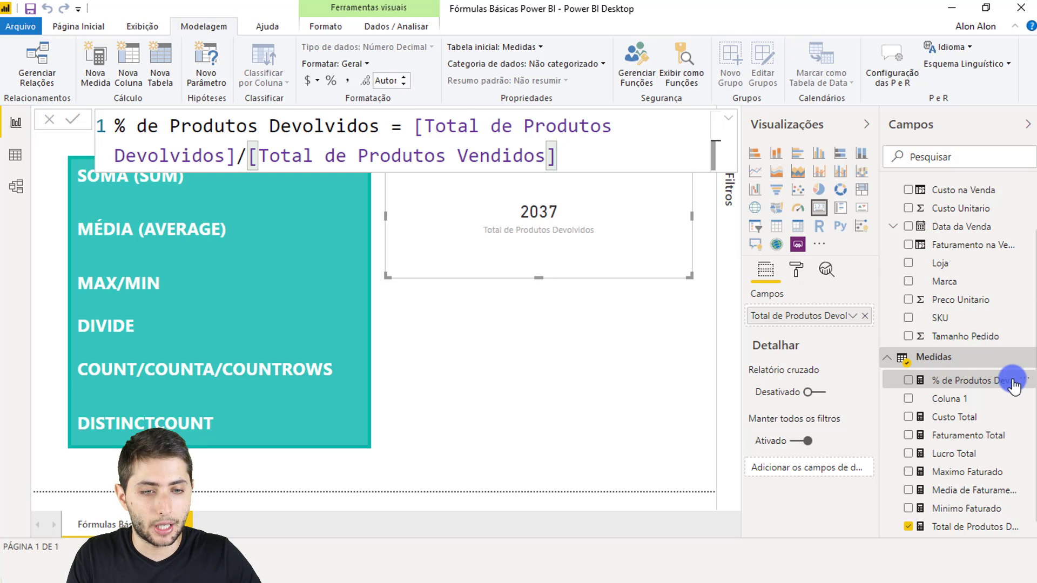
Step: Show % de Produtos Devolvidos in the card in place of Total de Produtos Devolvidos, and format the measure as a percentage
drag(986, 379, 840, 316)
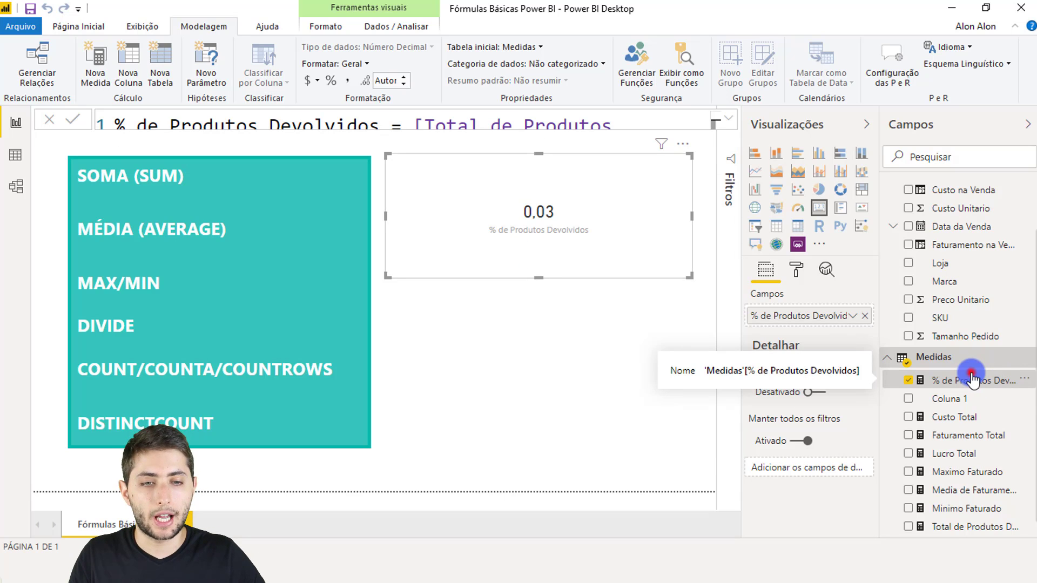
click(971, 374)
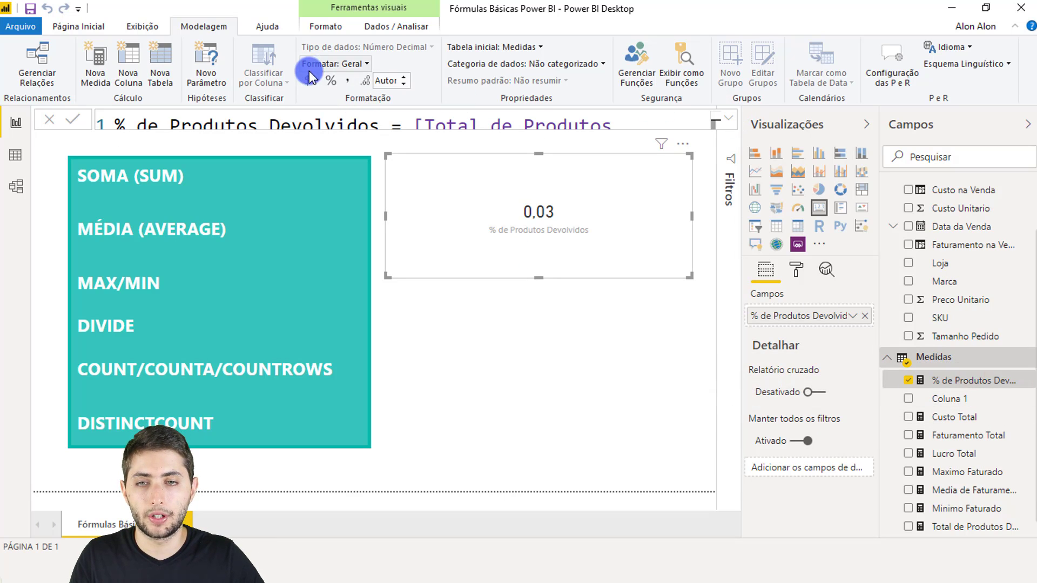
click(329, 82)
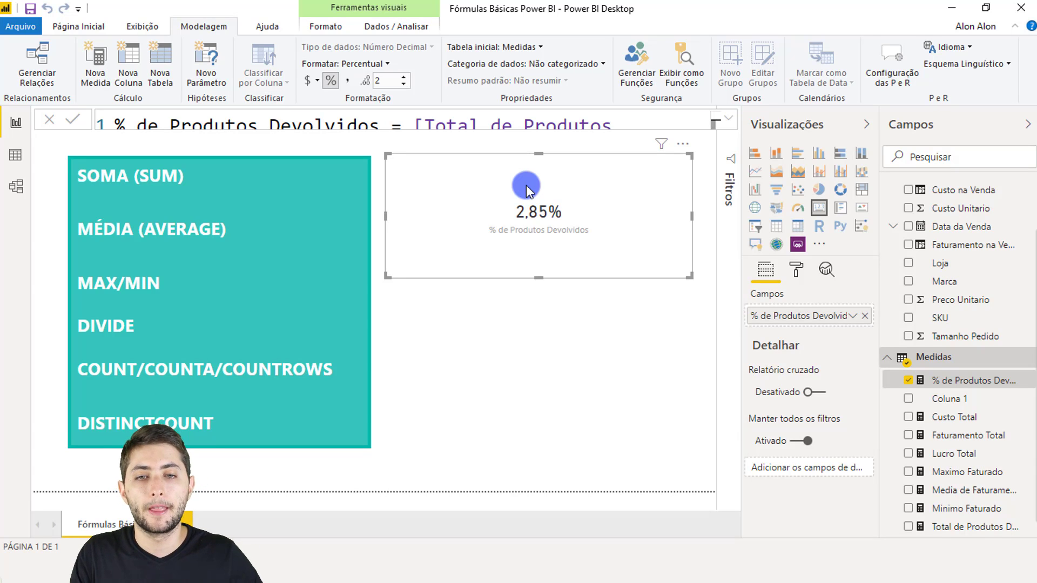
Step: Rewrite the % de Produtos Devolvidos formula as DIVIDE([Total de Produtos Devolvidos];[Total de Produtos Vendidos];0)
click(728, 118)
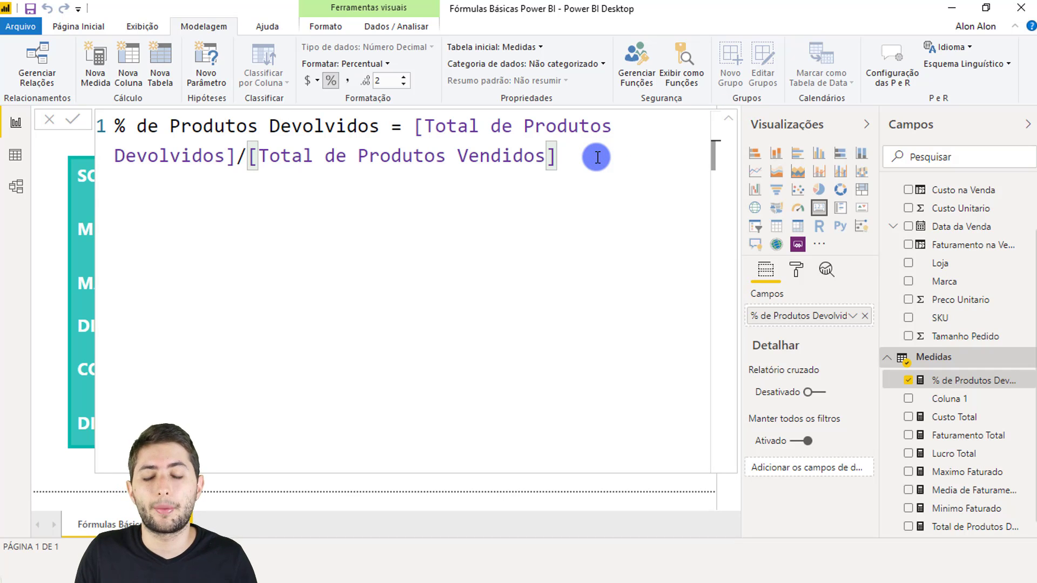
drag(596, 157, 412, 128)
key(BackSpace)
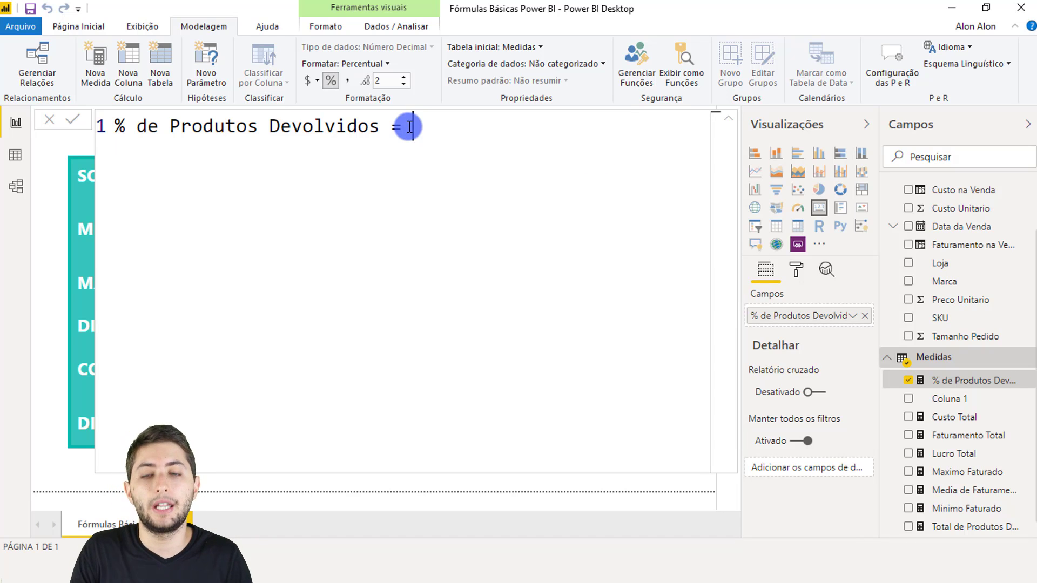
text(divide()
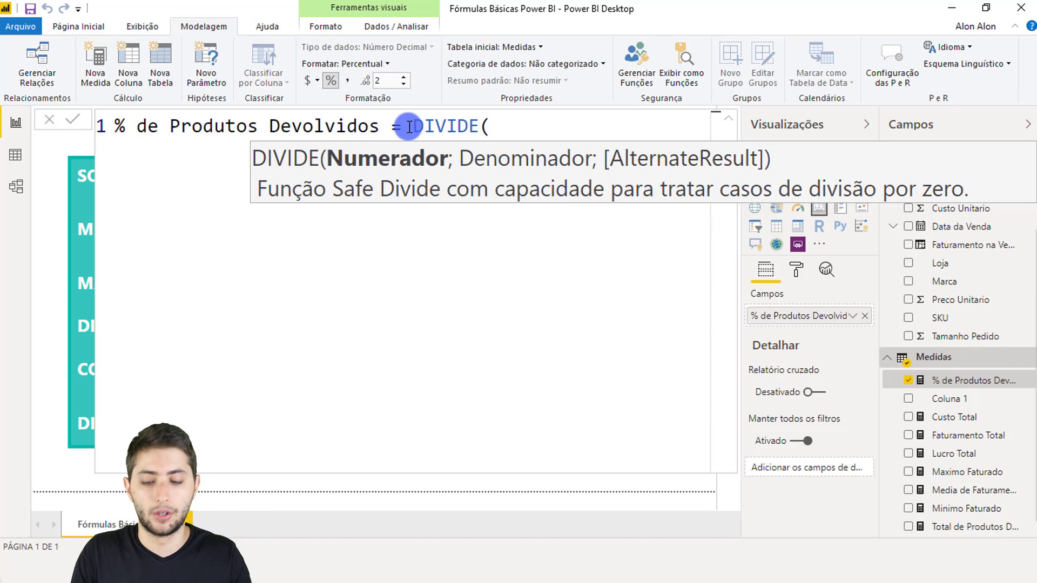
text(total)
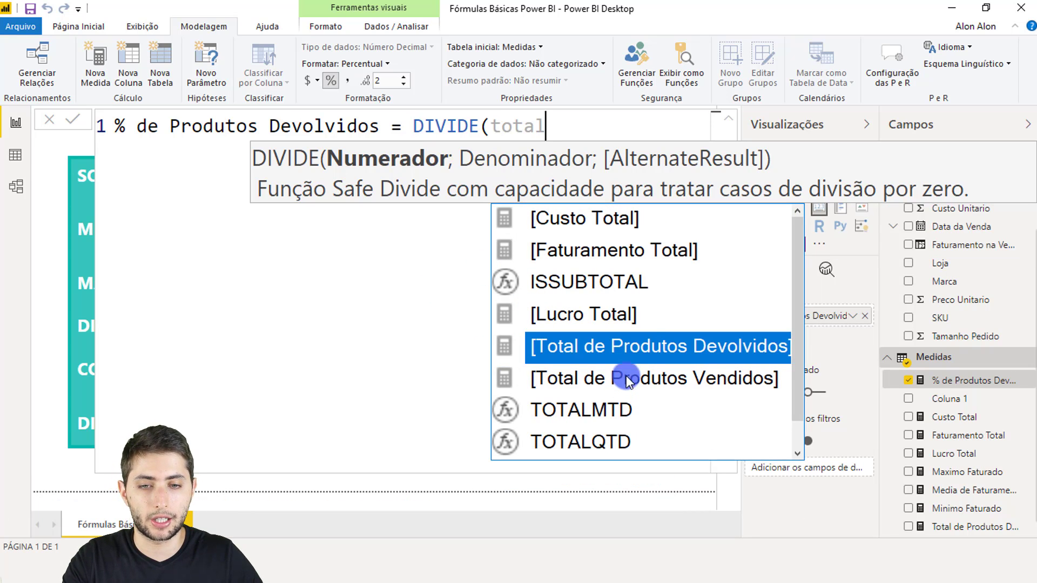
click(652, 345)
text(;)
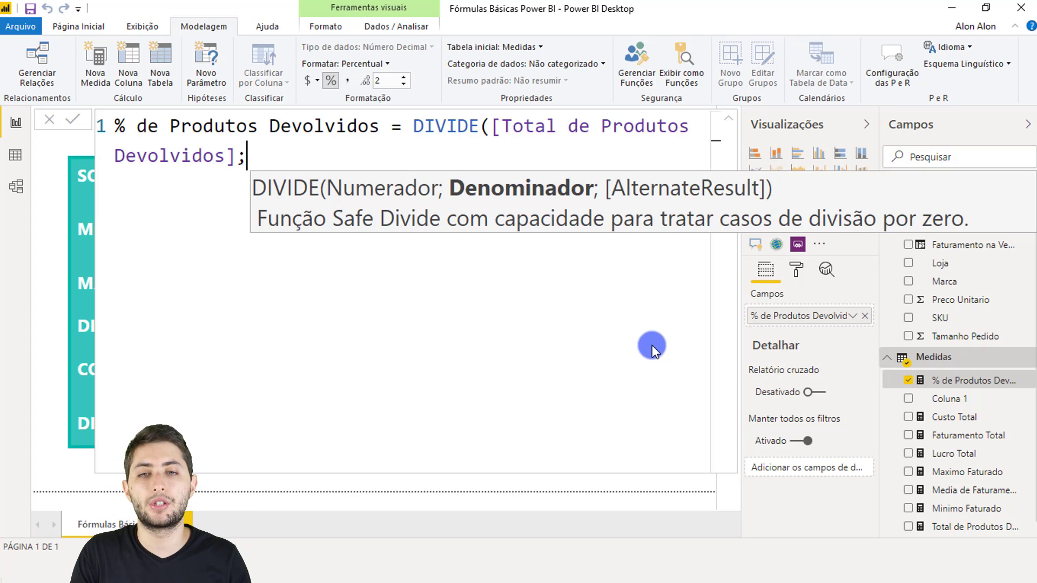
text(total d)
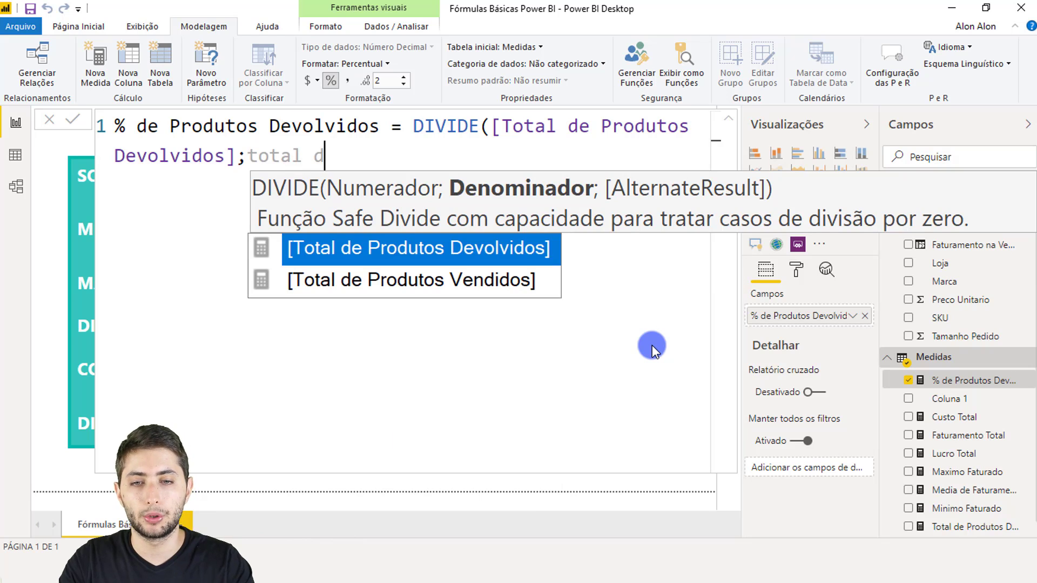
key(Down)
key(Tab)
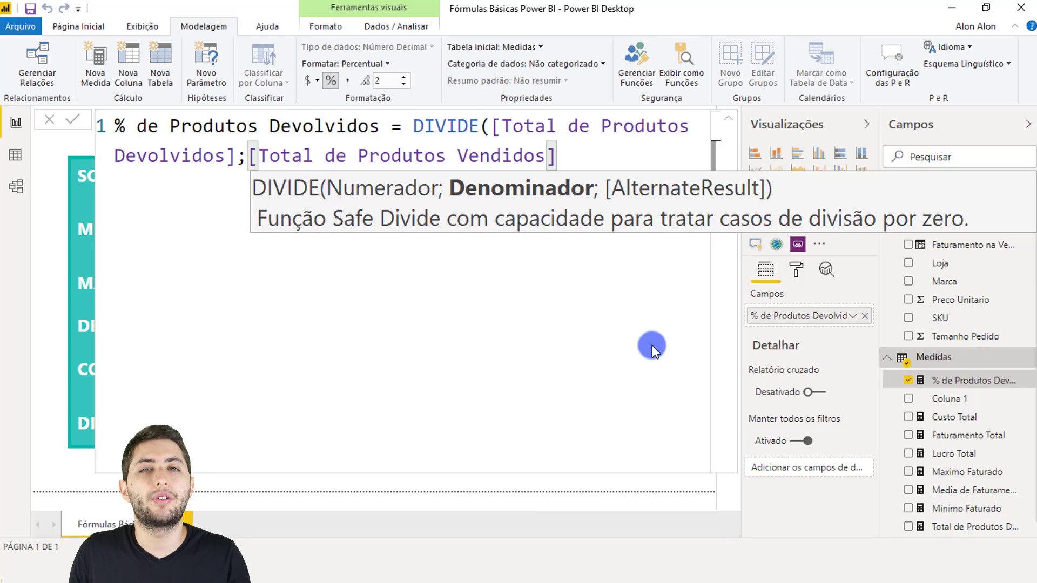
text(;)
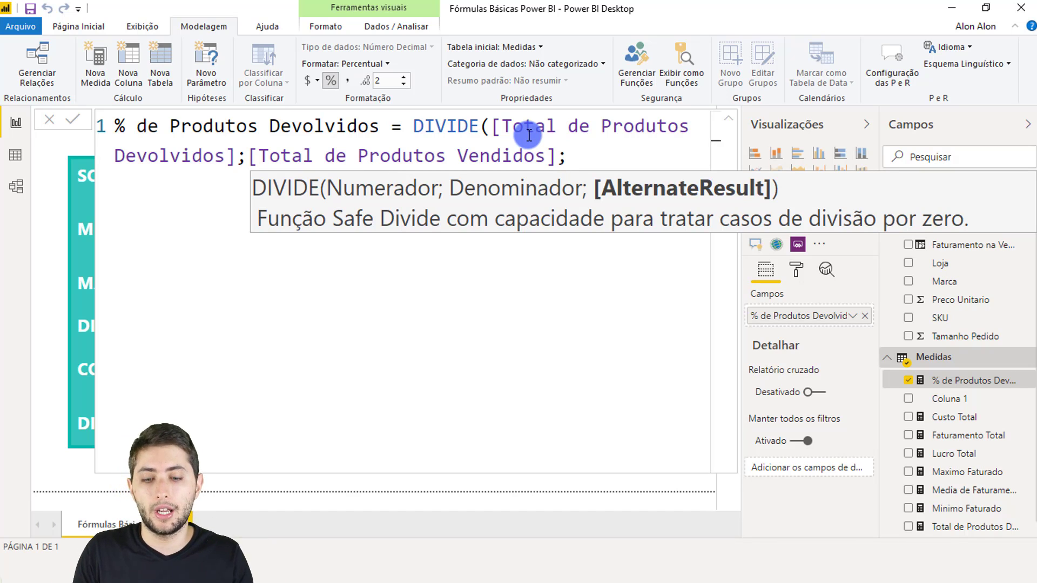
text(0))
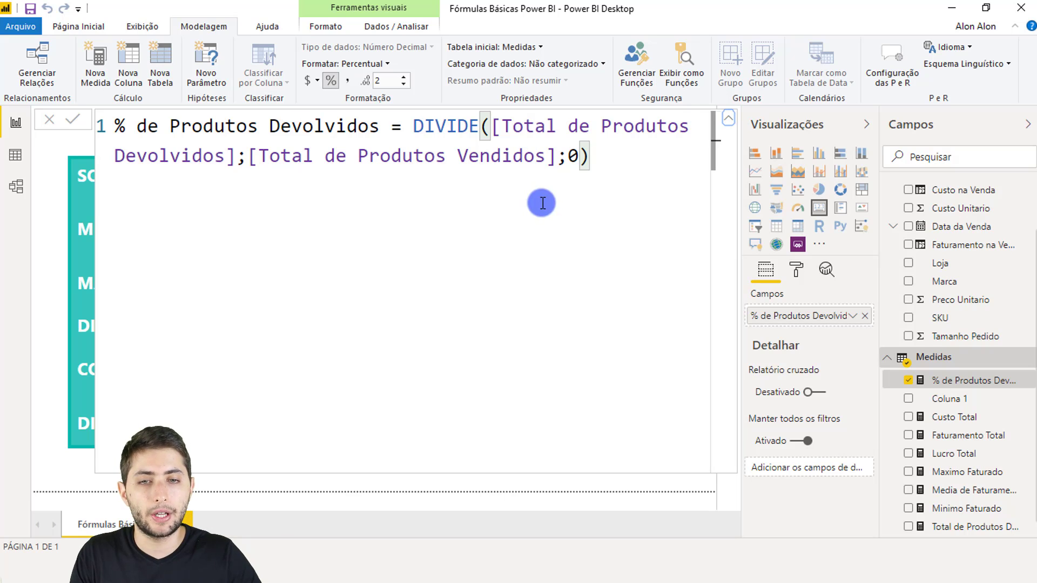
click(726, 120)
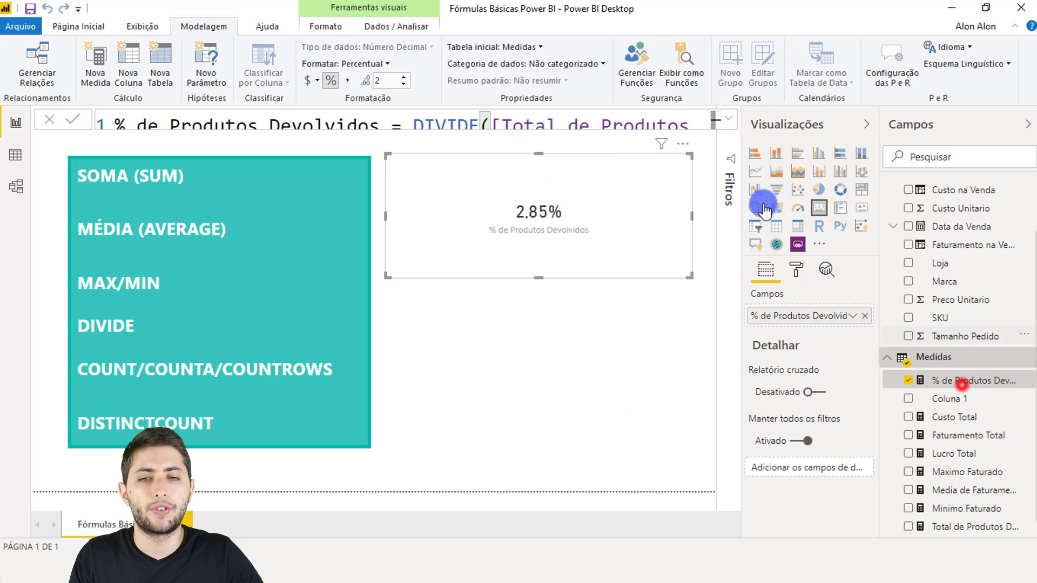
Step: Try an empty text as the alternate result of the DIVIDE formula, and set it back to 0
click(727, 118)
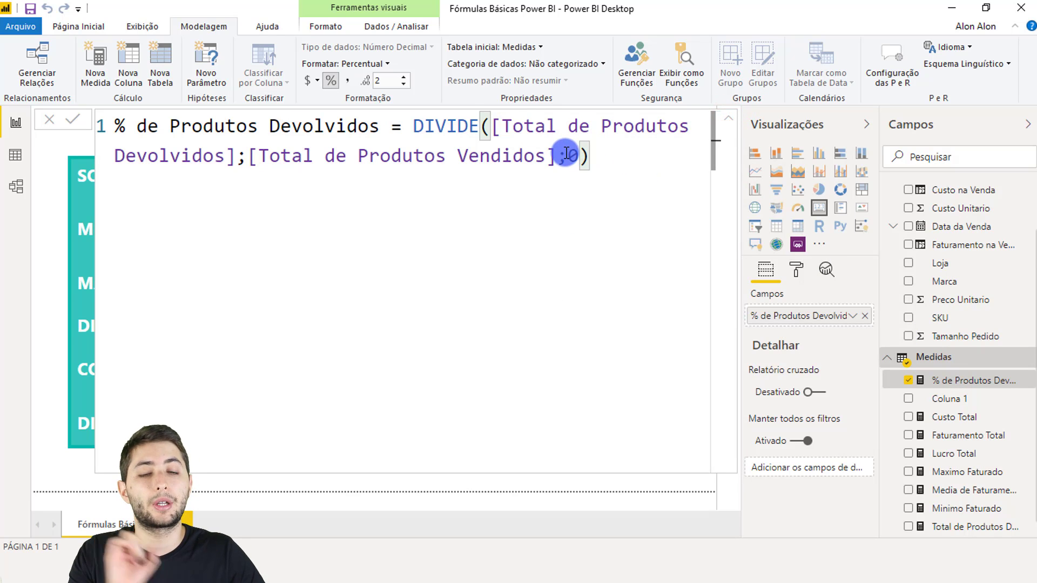
drag(564, 154, 586, 153)
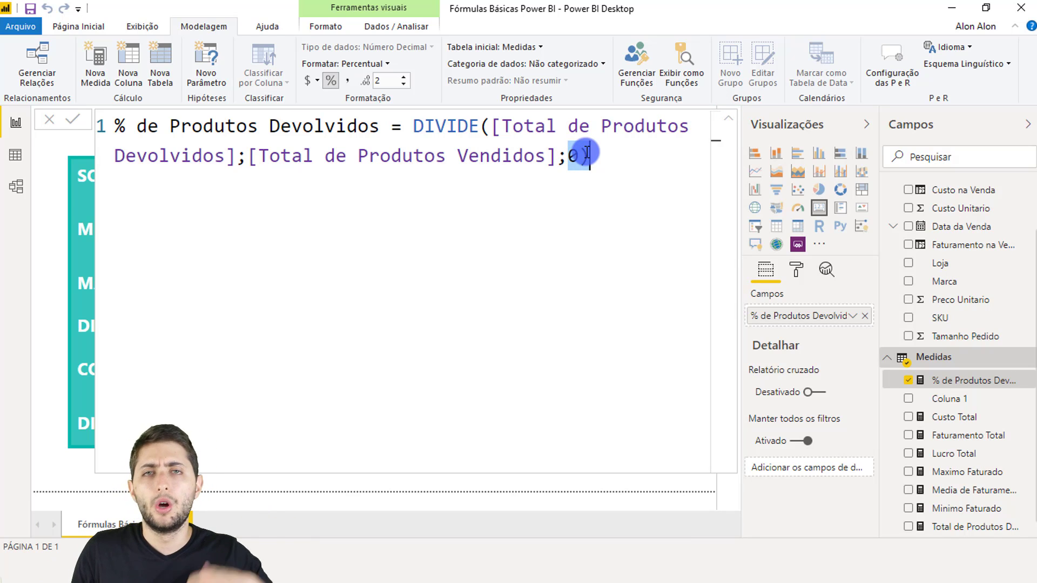
text(""))
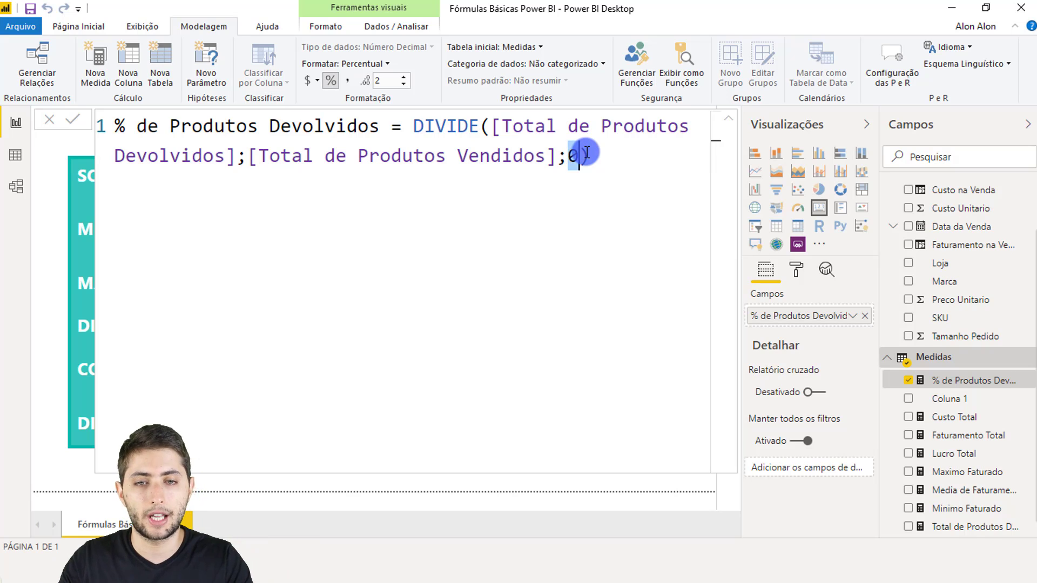
key(BackSpace)
key(BackSpace)
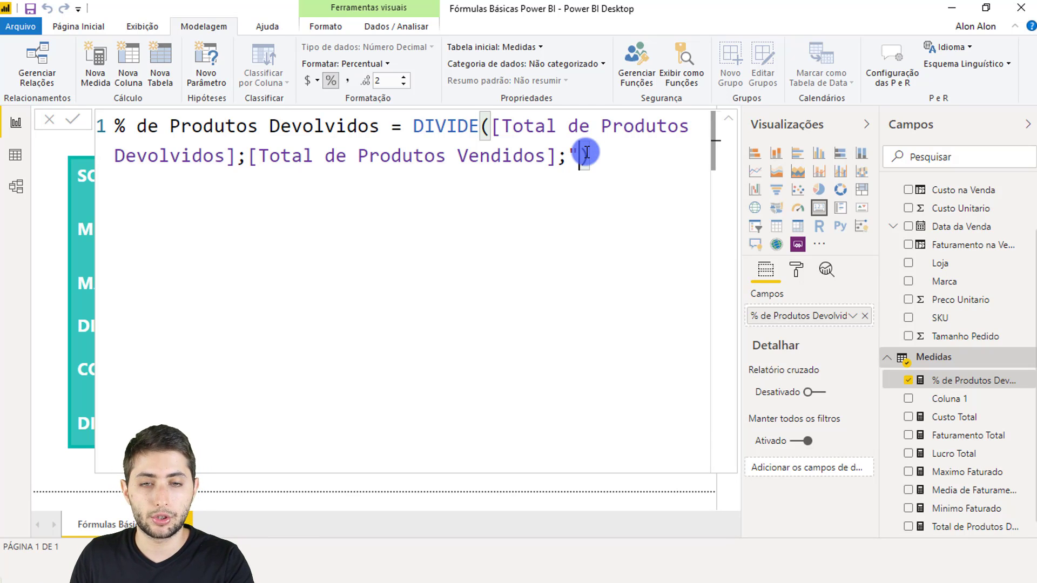
text(0)
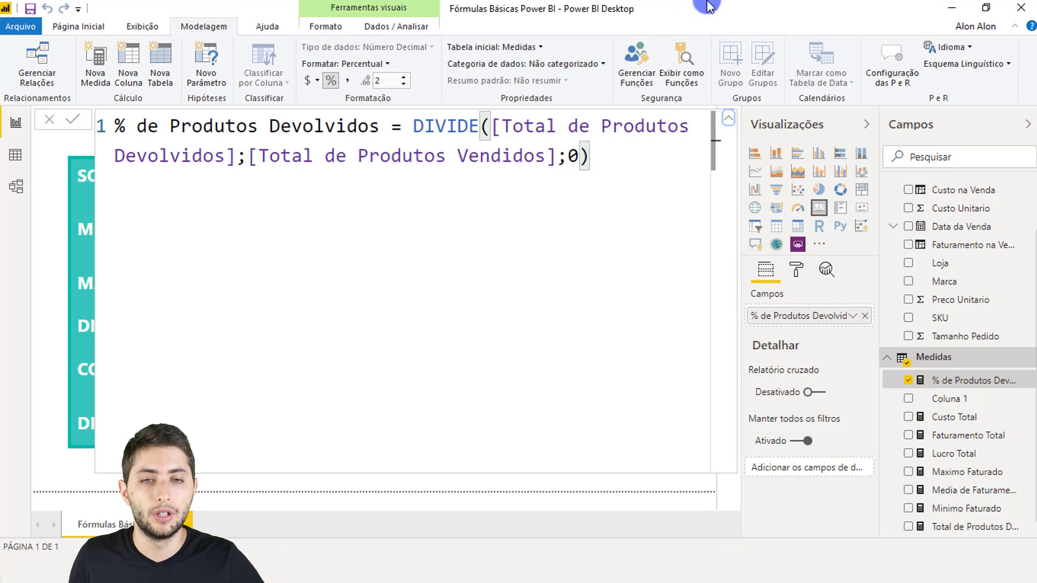
click(729, 134)
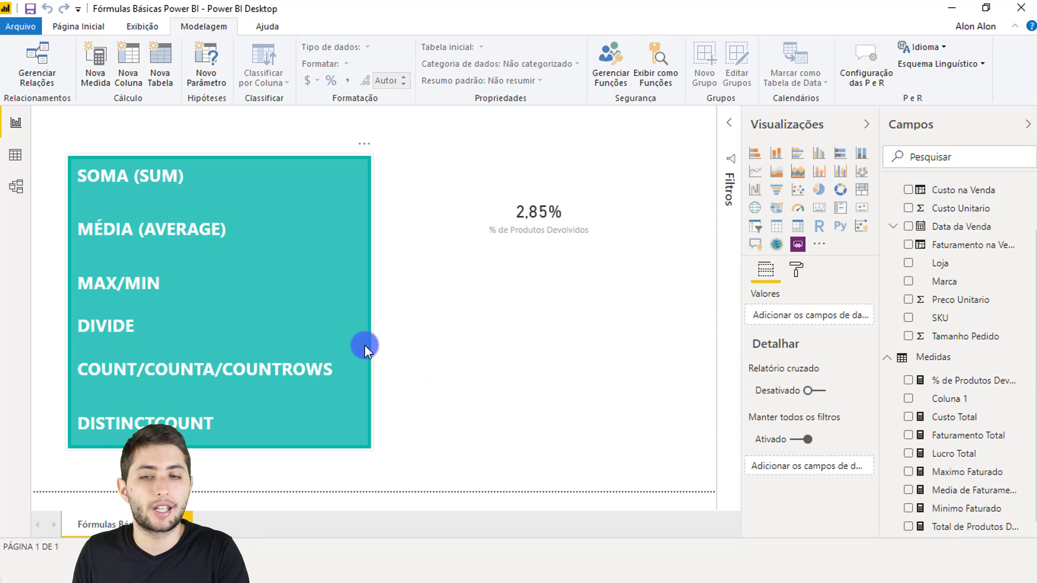
Step: Highlight the COUNT/COUNTA/COUNTROWS and DISTINCTCOUNT lines in the report's text box of formulas
click(353, 354)
drag(337, 361, 104, 370)
click(217, 416)
drag(177, 404, 76, 420)
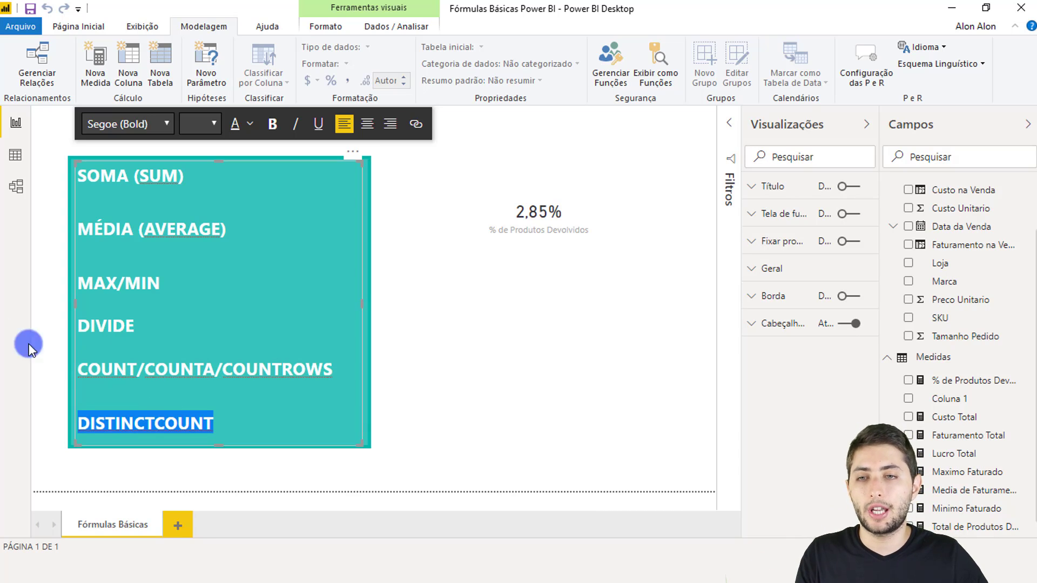
Step: Examine the columns of the BaseVendas table in the data view, and collapse its field list
click(15, 155)
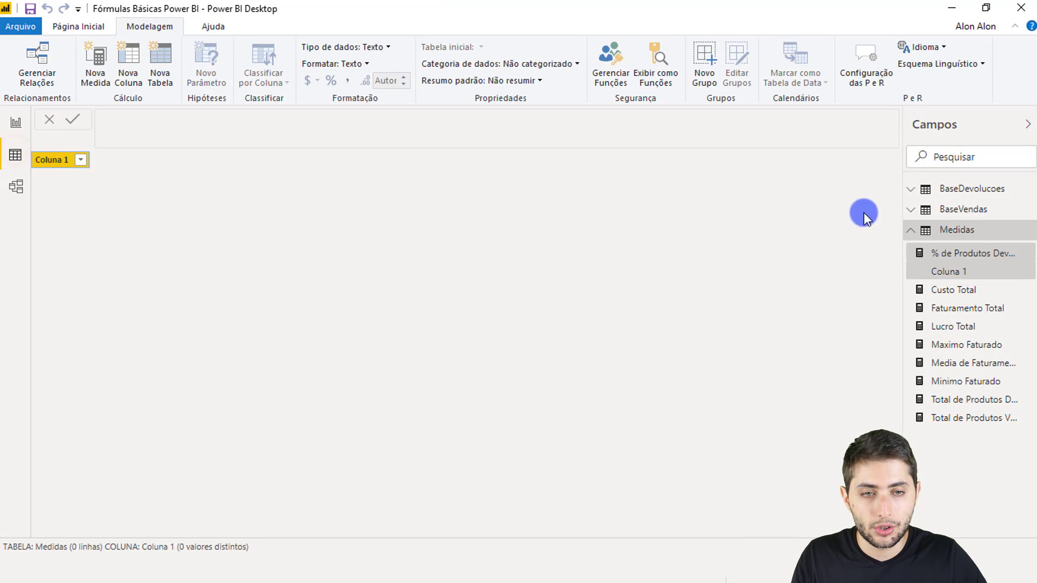
click(964, 211)
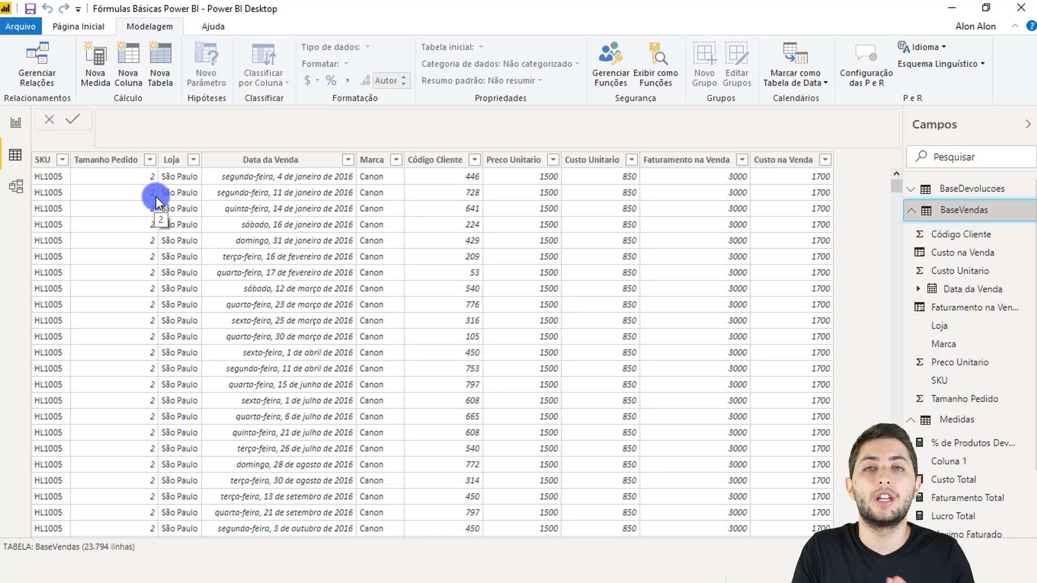
click(972, 211)
Step: Add a new measure named Numero de Vendas to the Medidas table
click(970, 230)
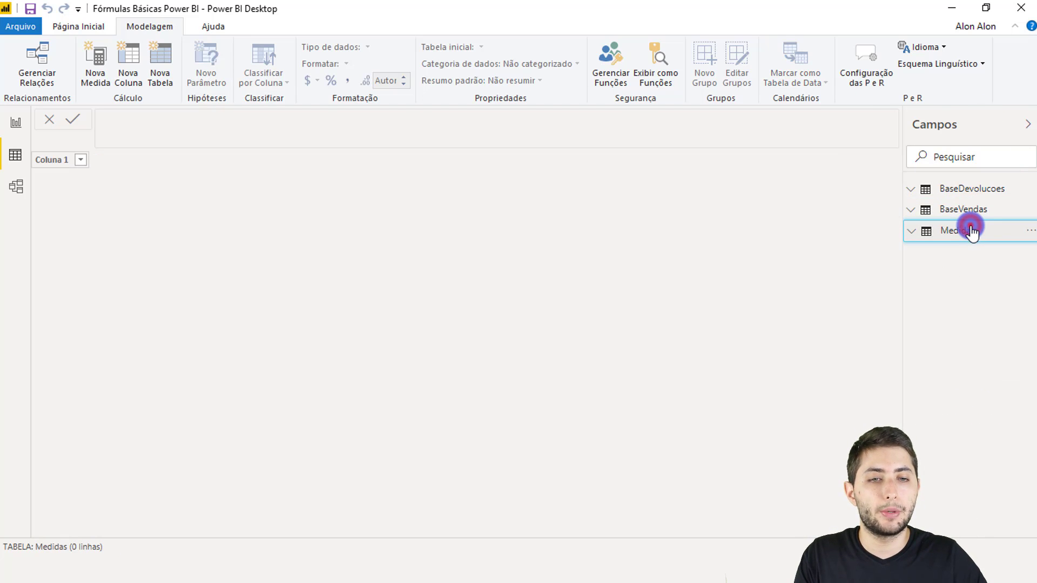
right_click(946, 294)
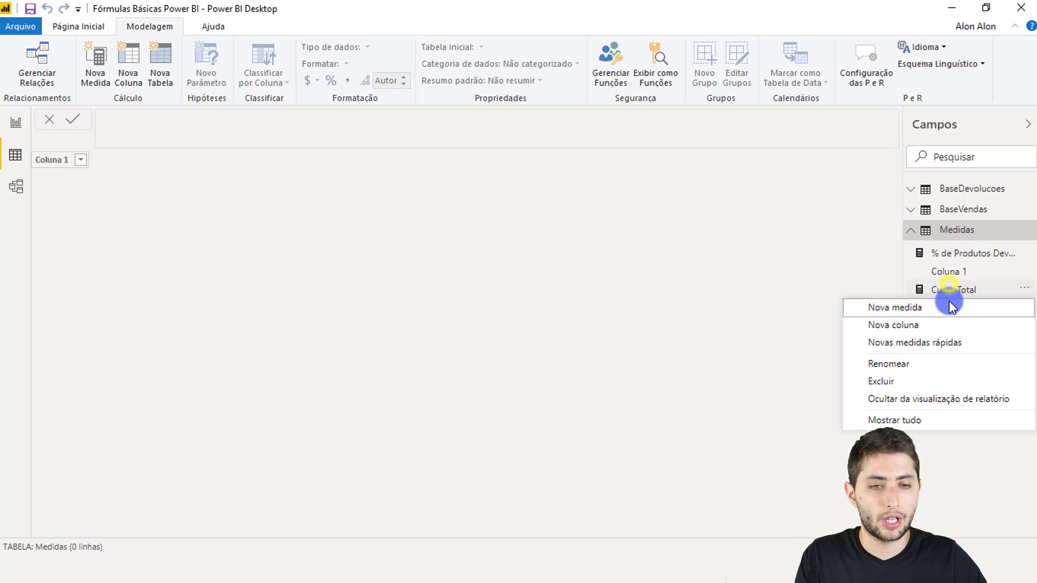
click(949, 300)
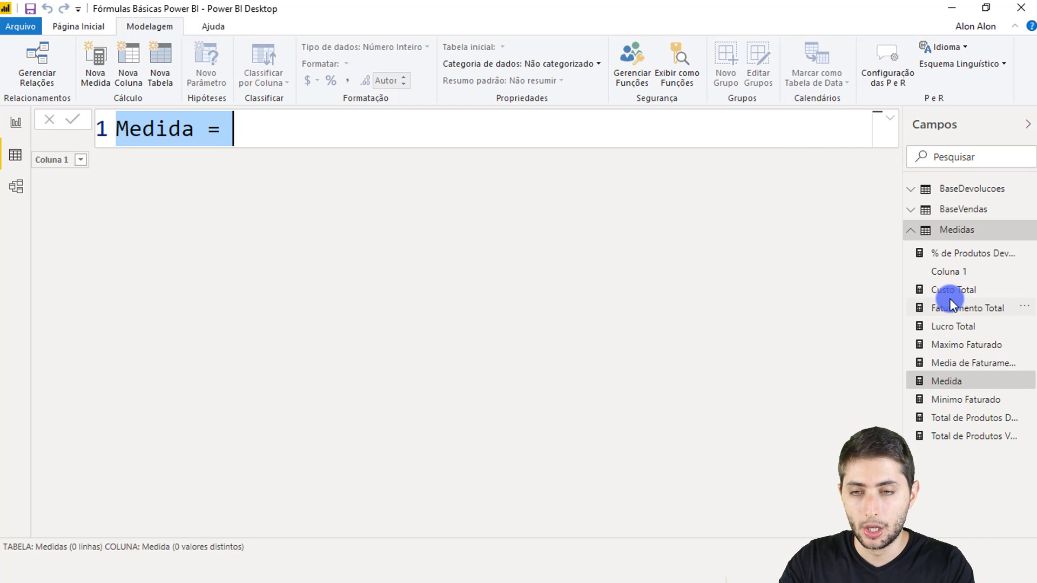
text(Total)
key(BackSpace)
key(BackSpace)
key(BackSpace)
key(BackSpace)
key(BackSpace)
text(N)
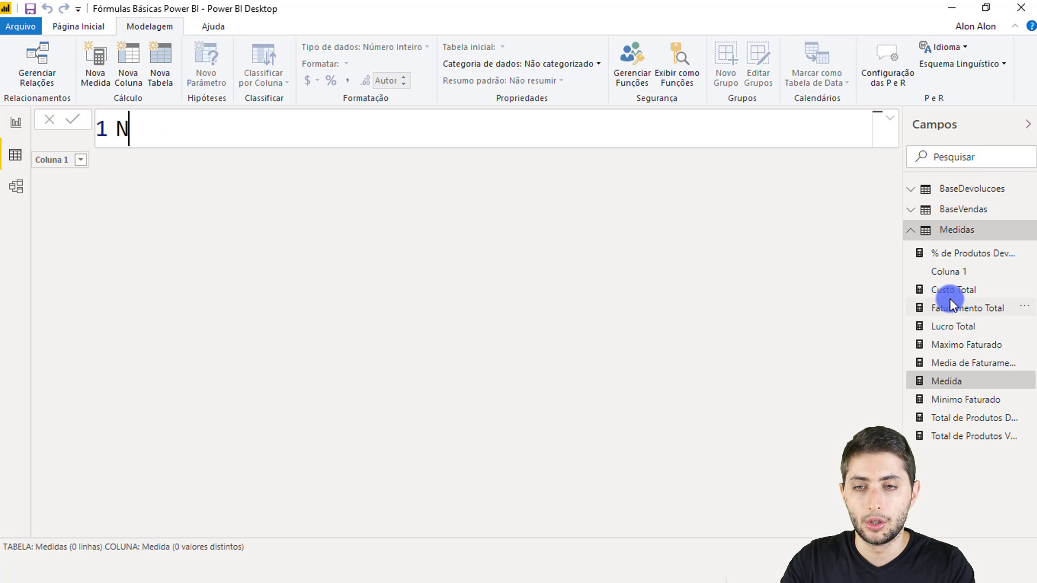
text(umero de Vendas = )
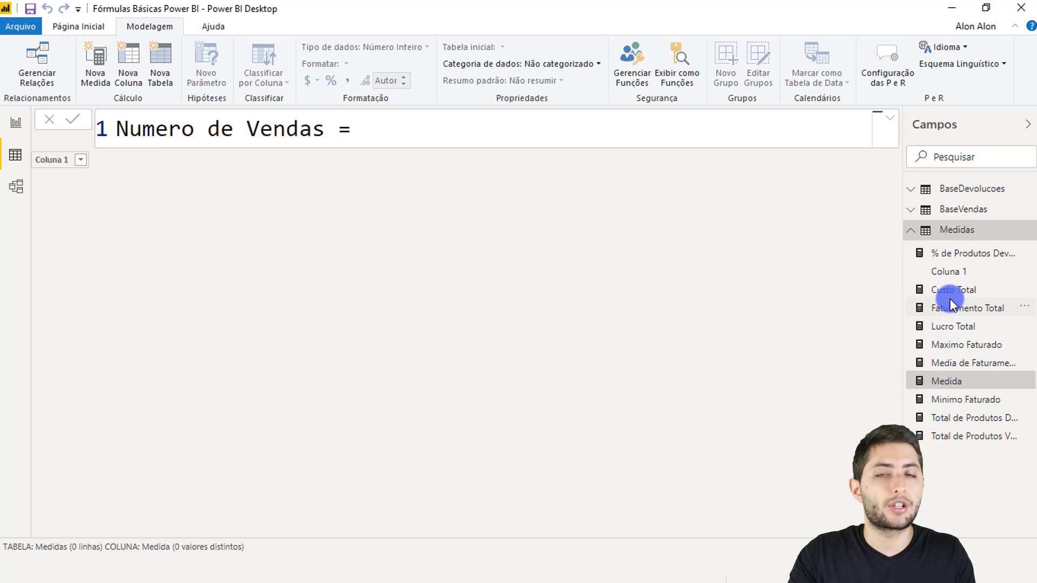
Step: Define the Numero de Vendas measure as COUNTROWS(BaseVendas) and commit the formula
text(count)
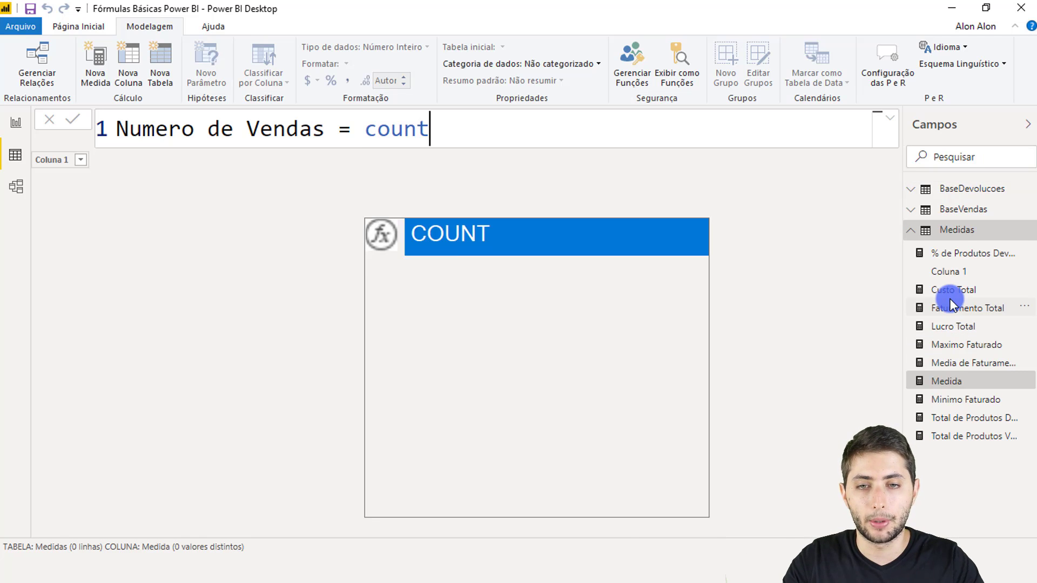
key(Tab)
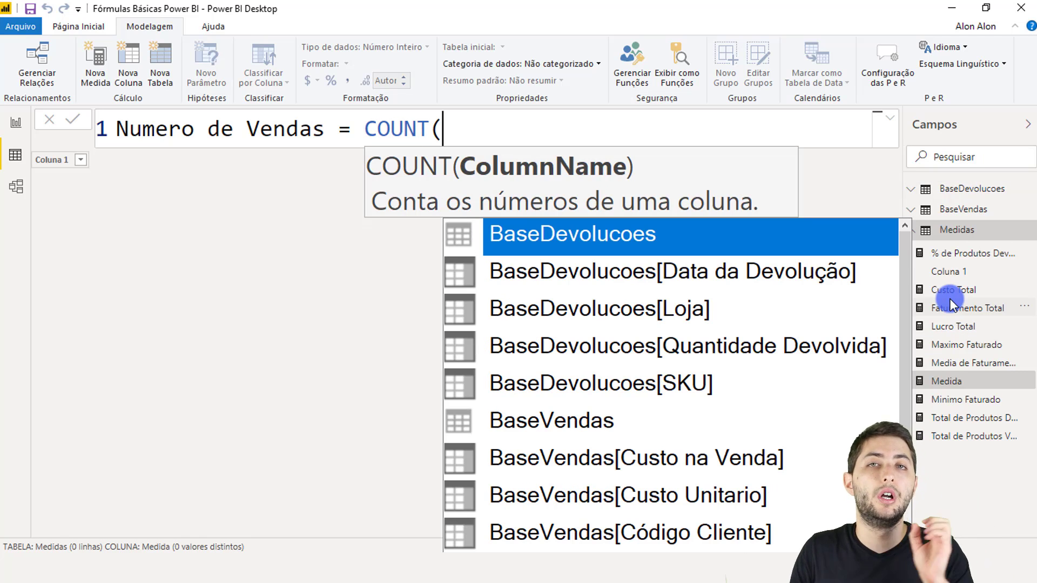
key(BackSpace)
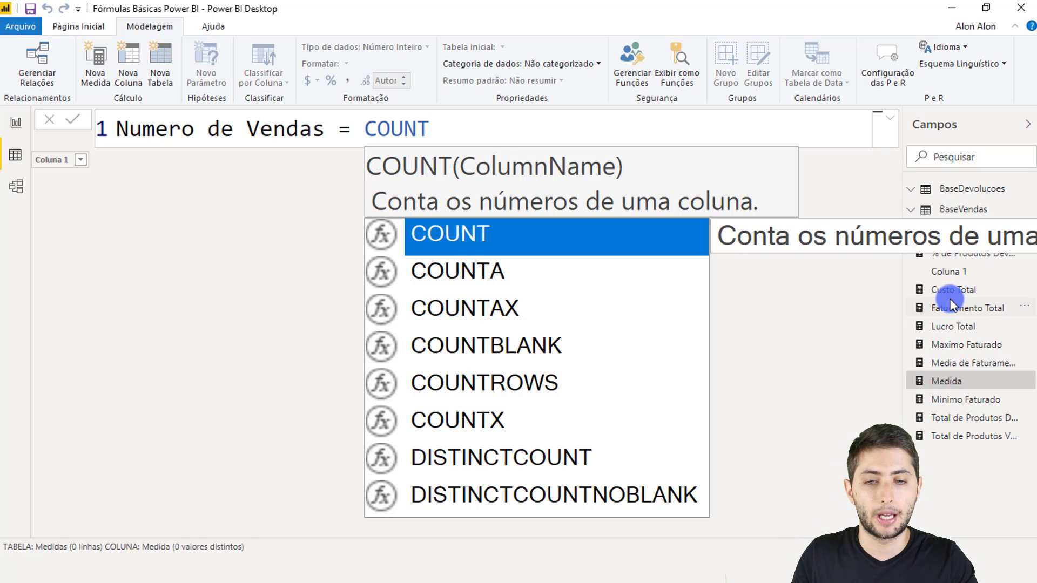
key(Down)
key(Down)
key(Down)
key(Down)
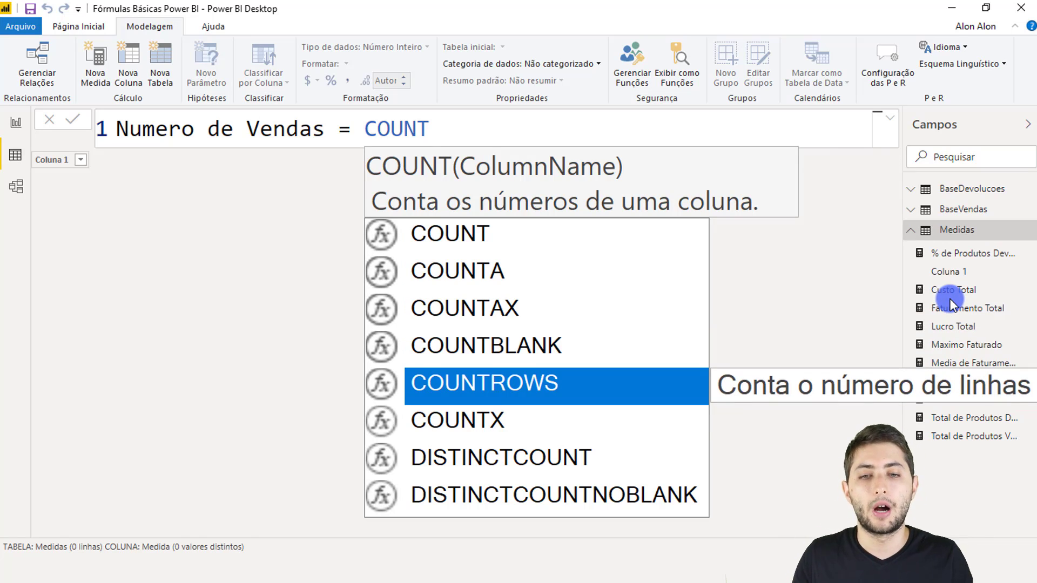
key(Tab)
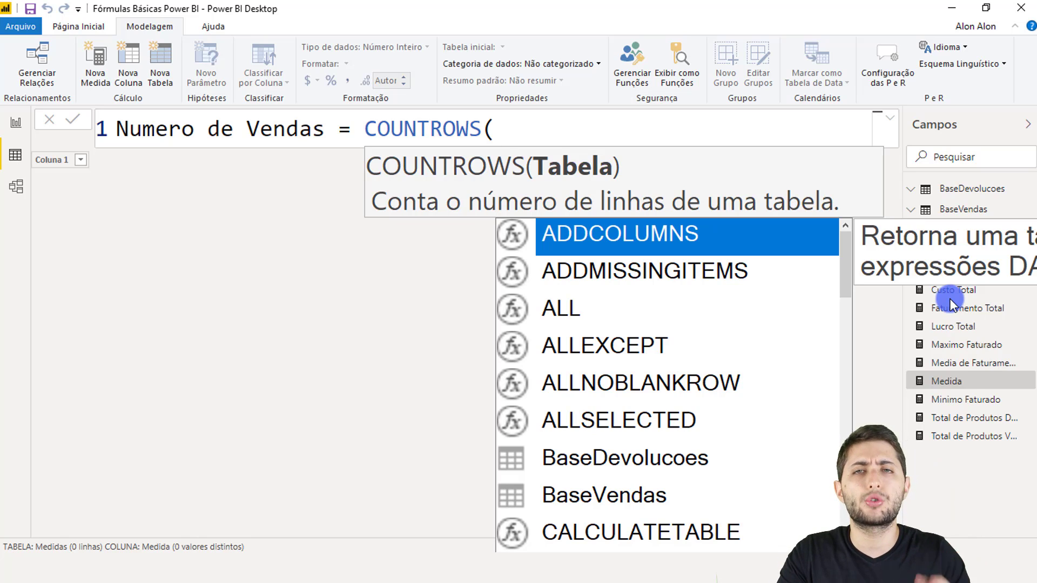
text(baseve)
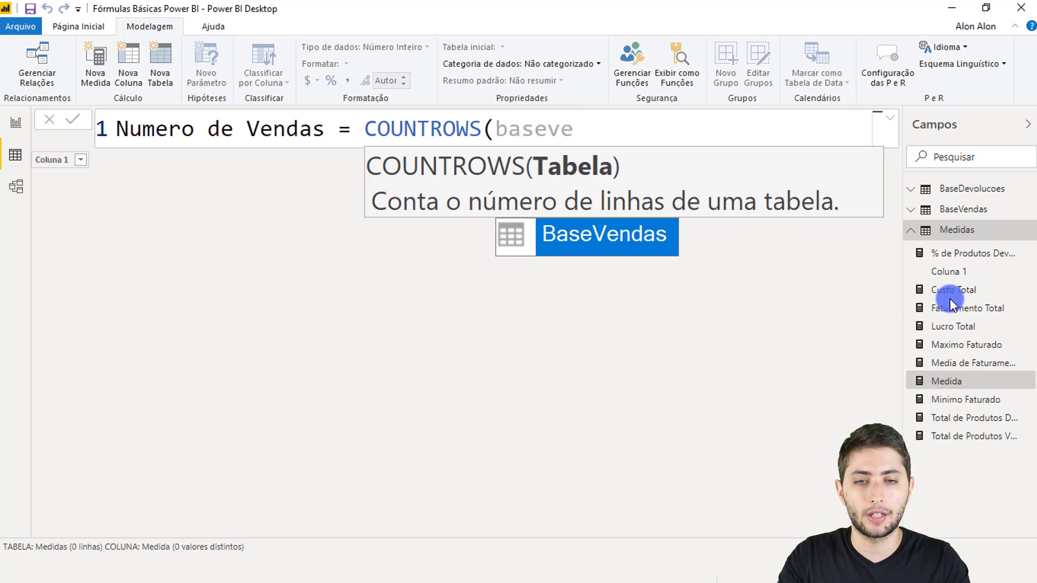
key(Tab)
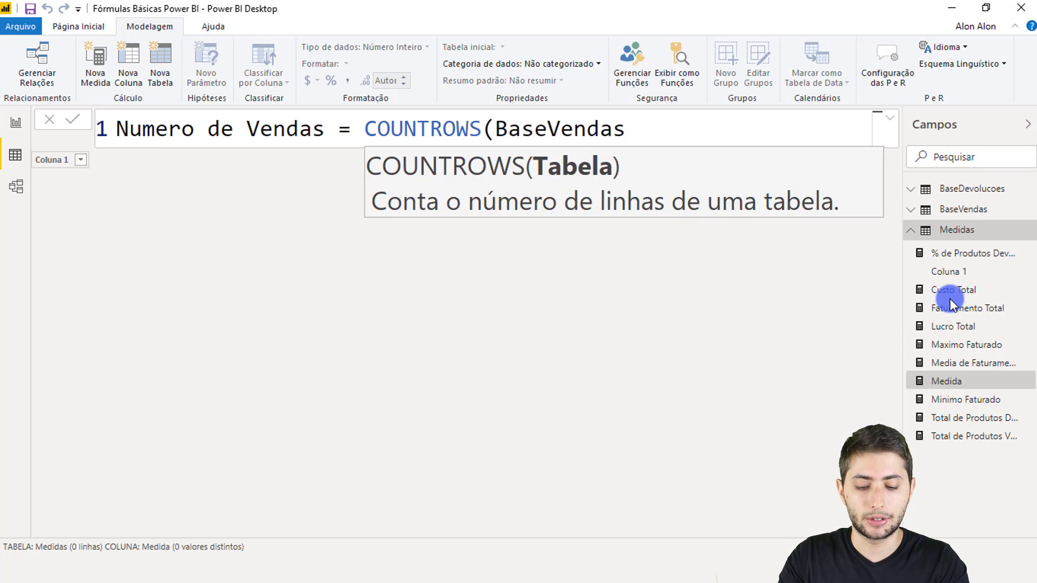
text())
key(Return)
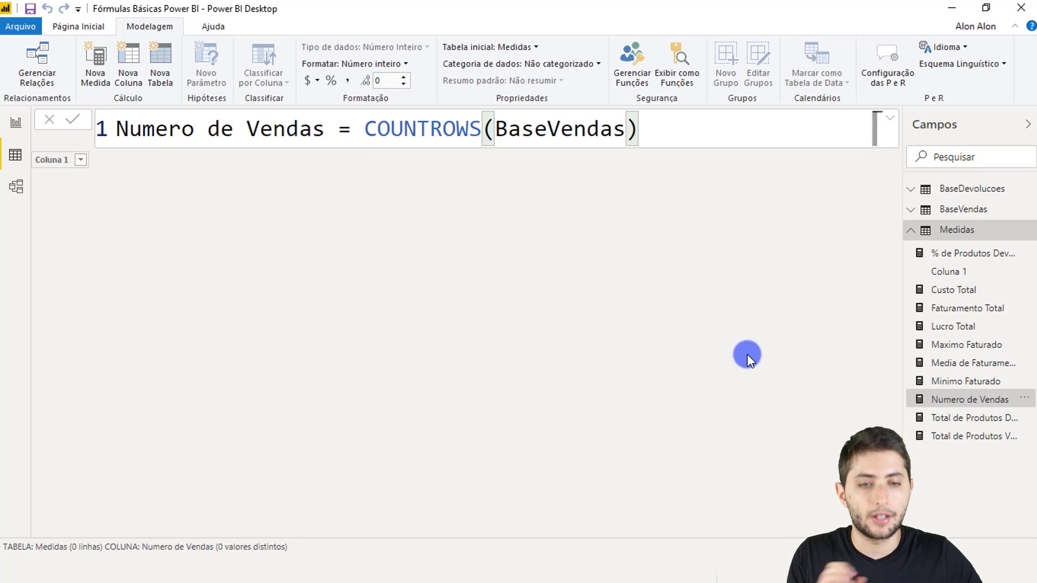
Step: Replace % de Produtos Devolvidos with the Numero de Vendas measure in the report page's card
click(12, 124)
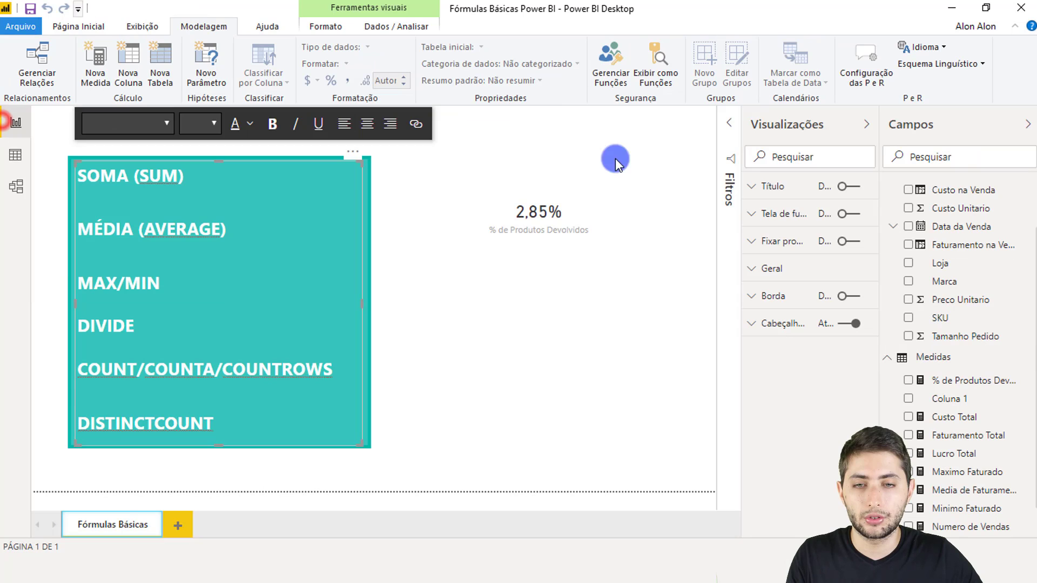
click(561, 251)
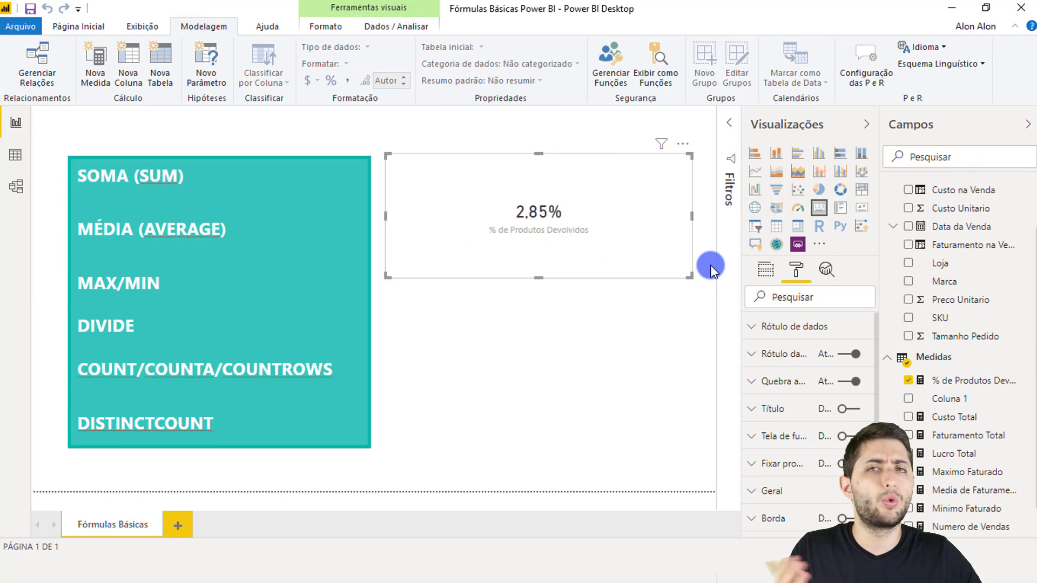
click(767, 268)
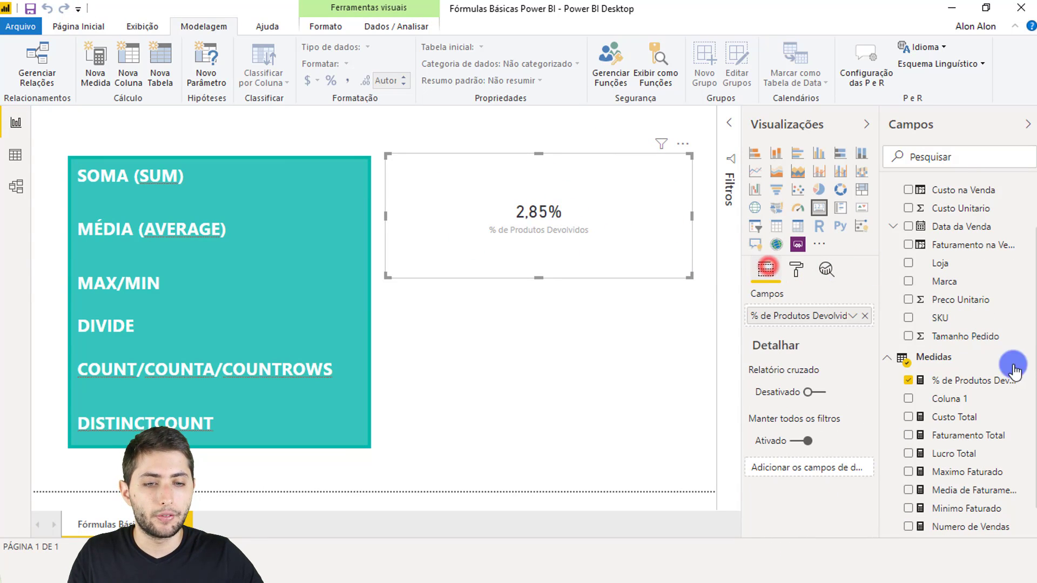
scroll(1010, 378, down, 1)
drag(997, 489, 842, 316)
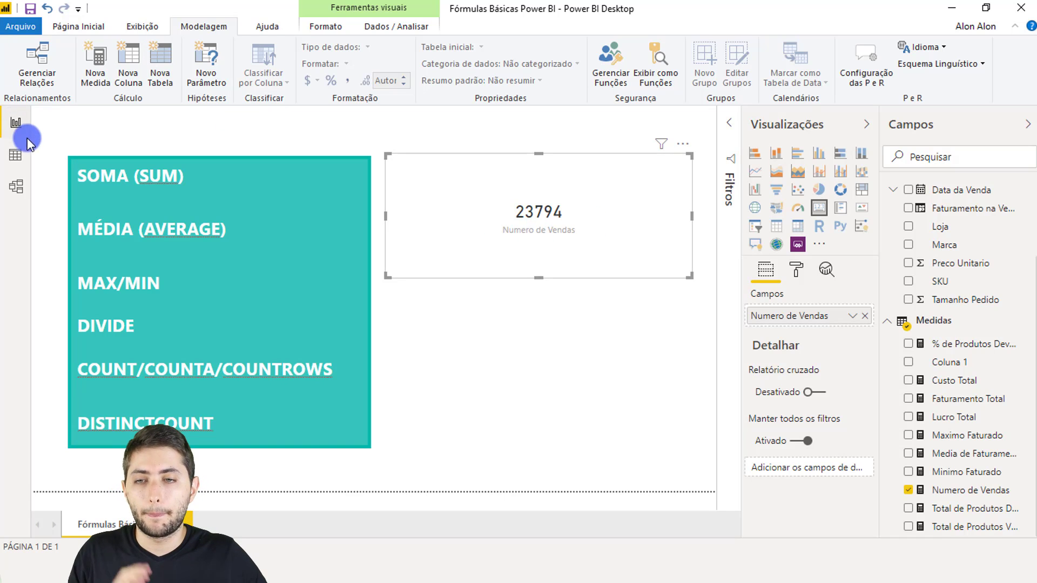
Step: Highlight the DISTINCTCOUNT line in the report's text box of formulas
click(243, 389)
click(227, 420)
drag(228, 420, 72, 427)
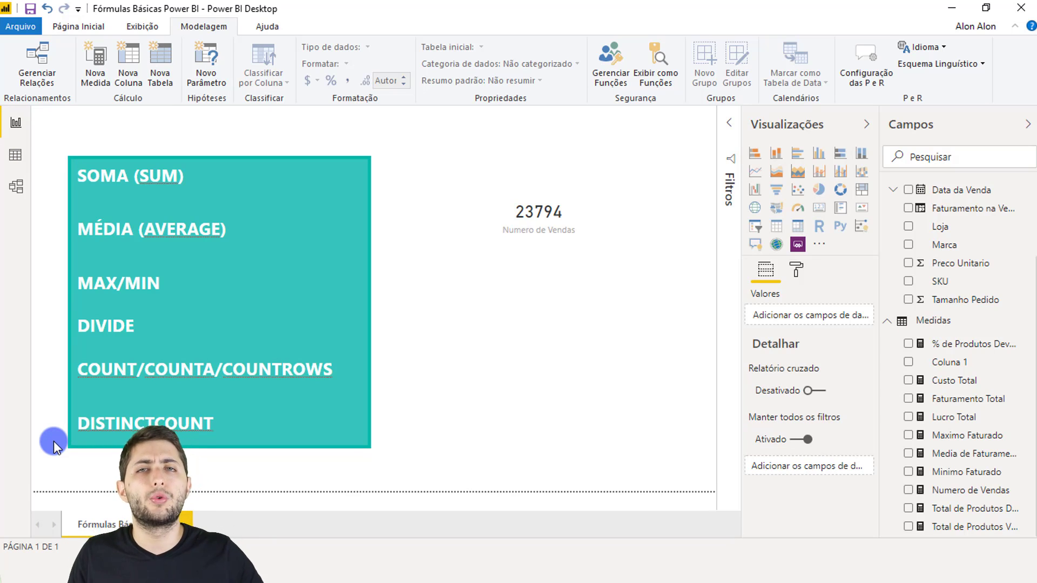
Step: Examine the distinct brands in the Marca column of the BaseVendas table, leaving the column unfiltered
click(16, 152)
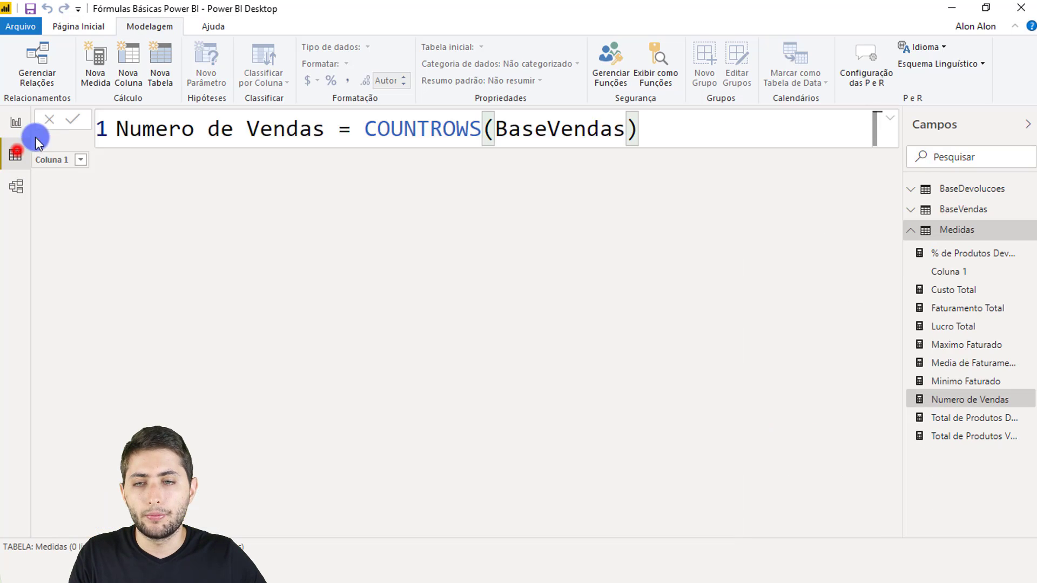
click(965, 210)
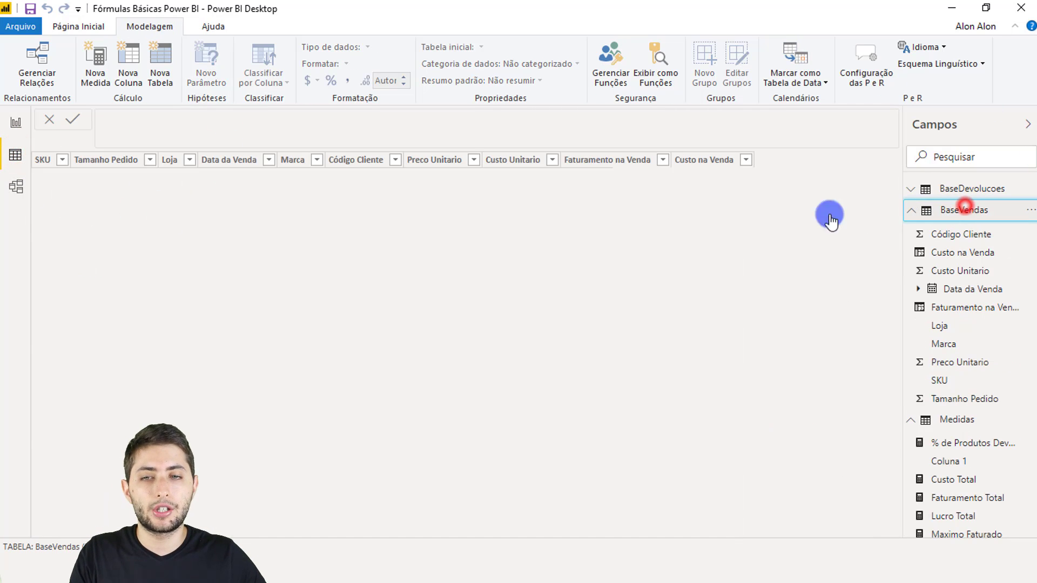
click(375, 160)
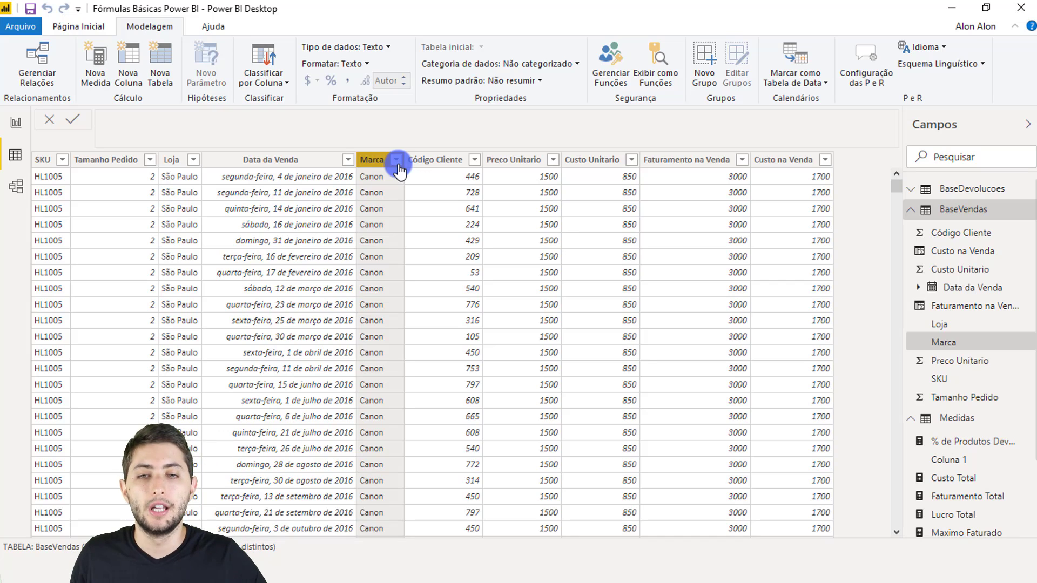
click(397, 160)
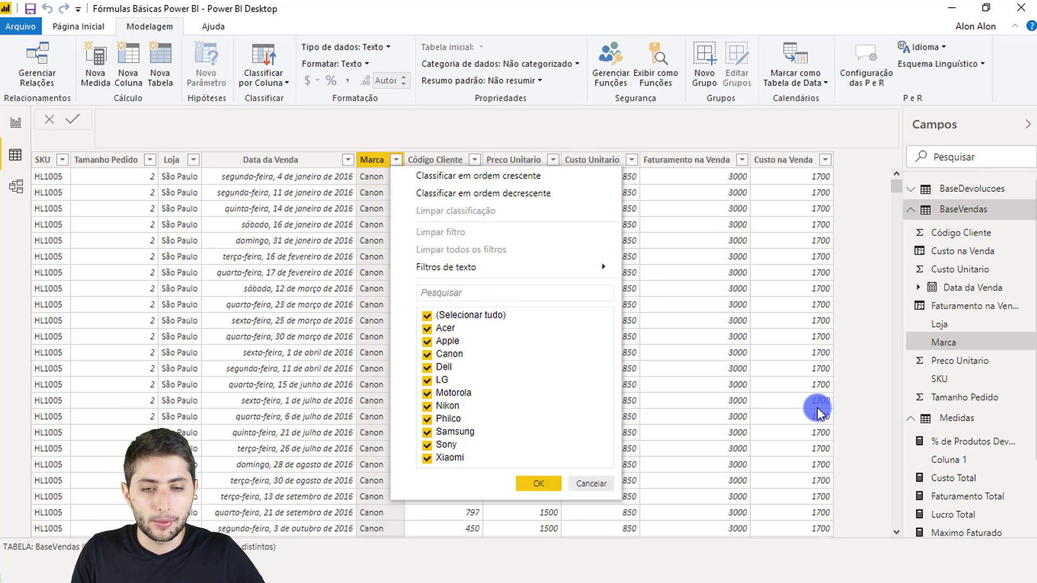
click(587, 477)
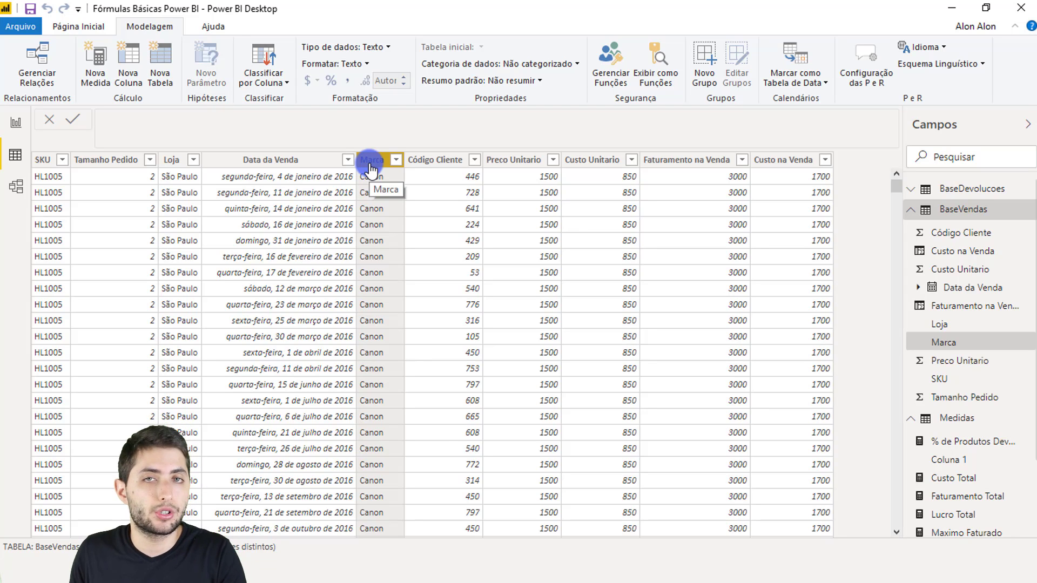
Step: Collapse the expanded field lists and add a new measure named Quantidade de Marcas Vendidas to the Medidas table
scroll(966, 324, down, 3)
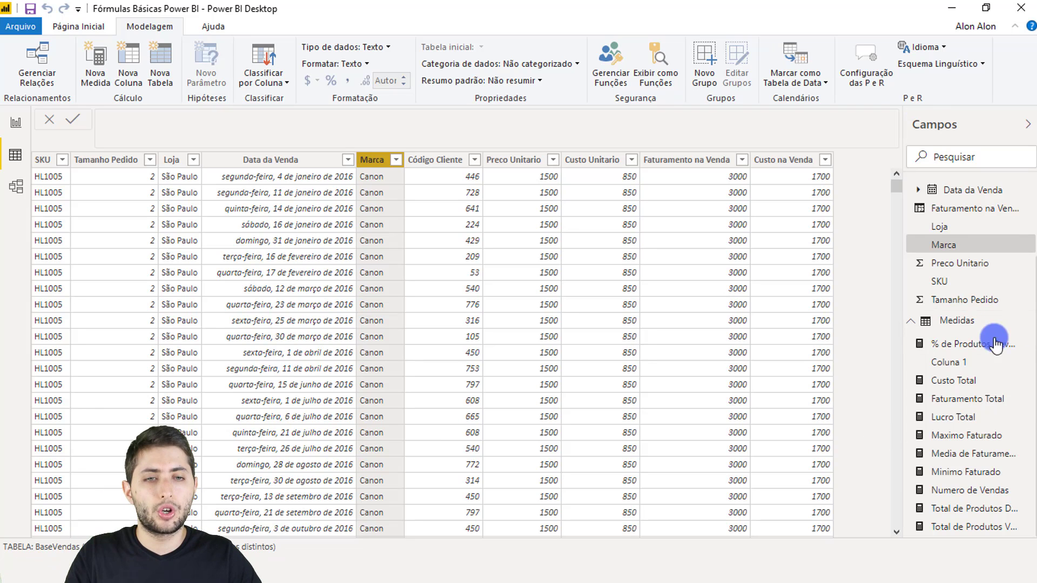
scroll(1004, 243, up, 3)
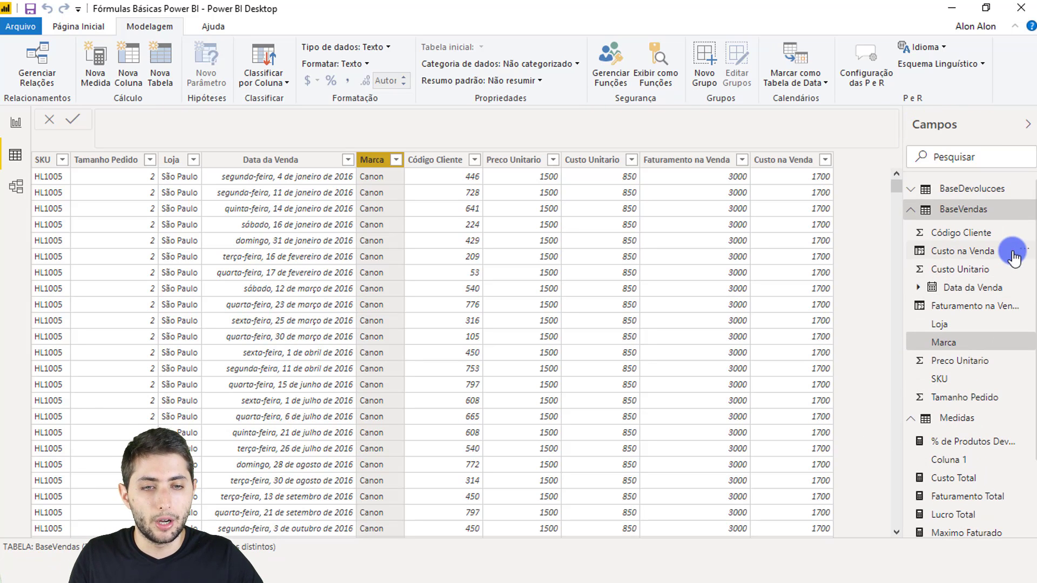
click(1027, 124)
click(1029, 126)
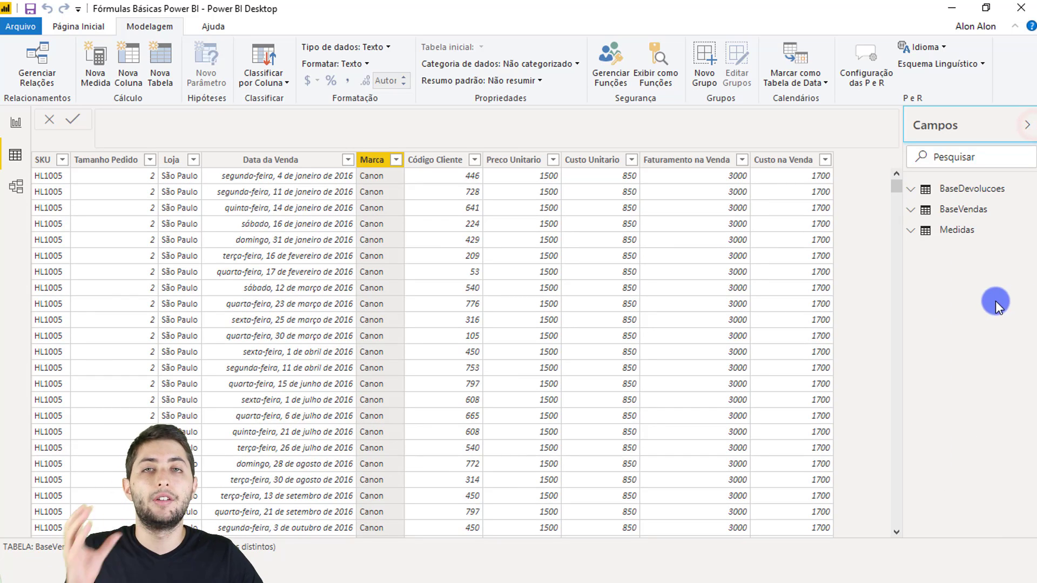
click(969, 228)
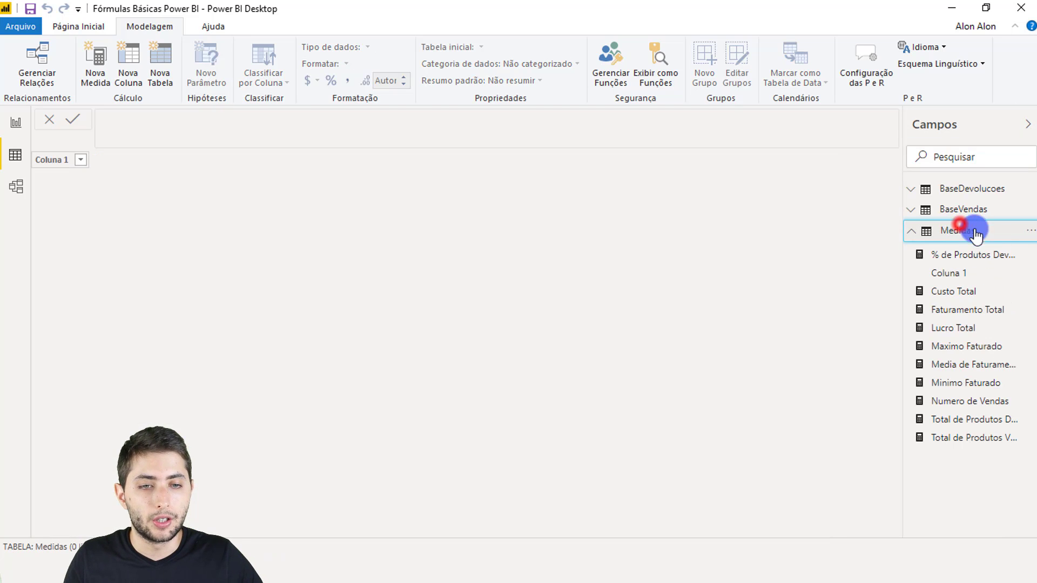
right_click(972, 294)
click(972, 306)
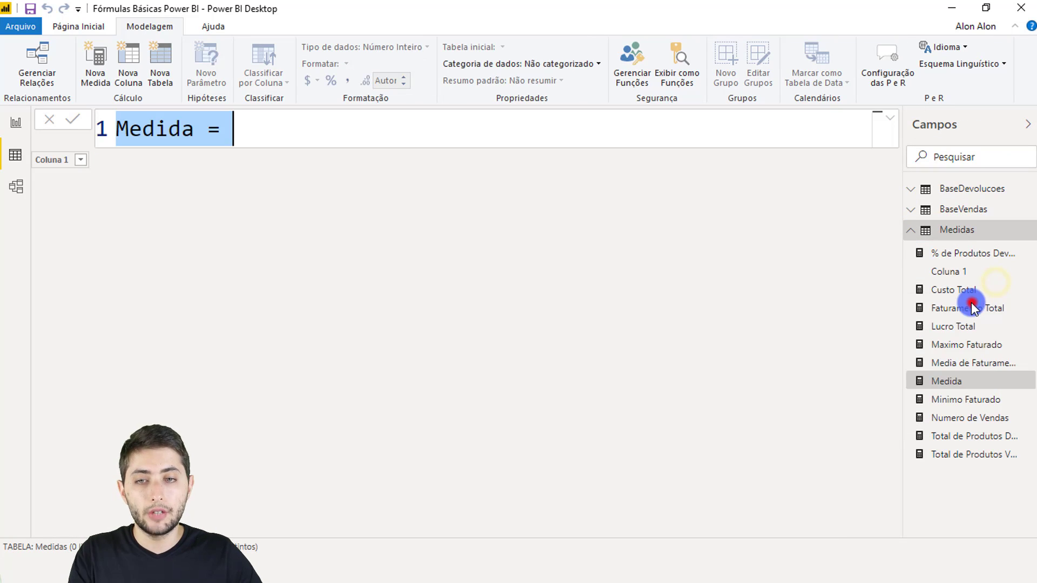
text(Quant)
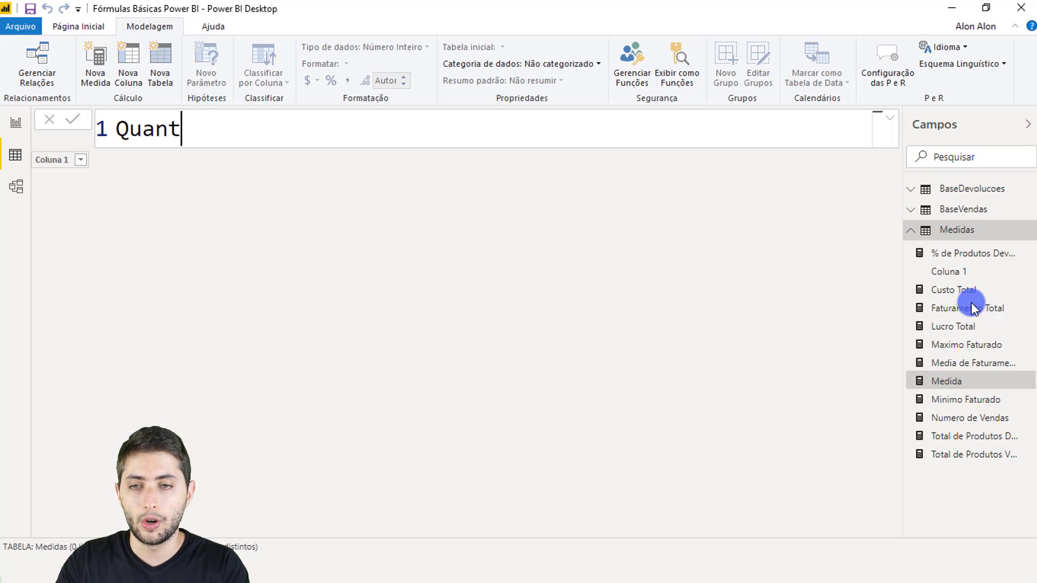
text(idade de Marcas Ve)
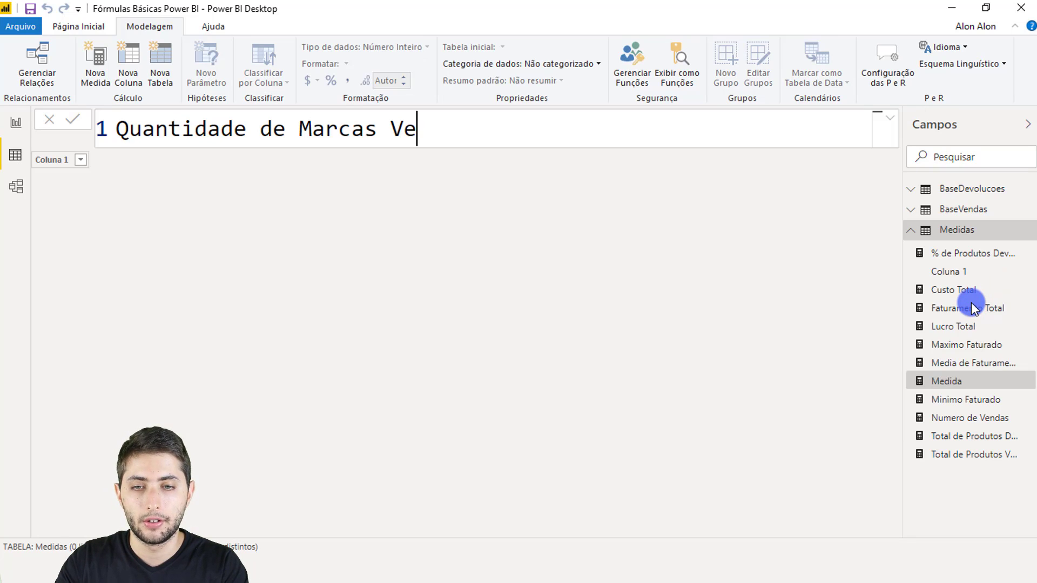
text(ndidas = )
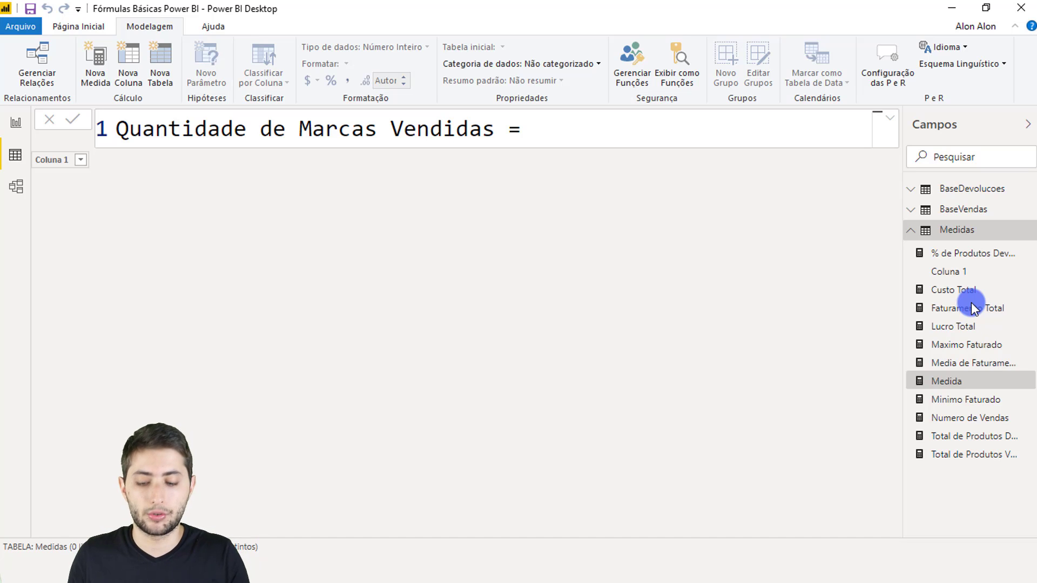
Step: Define the Quantidade de Marcas Vendidas measure as DISTINCTCOUNT(BaseVendas[Marca]) and commit it
text(distin)
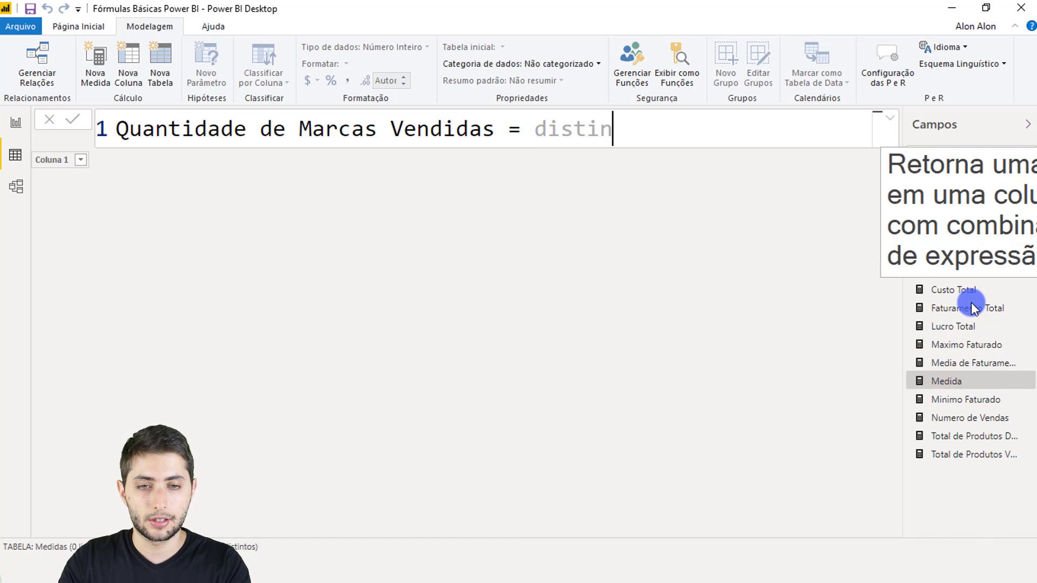
key(Down)
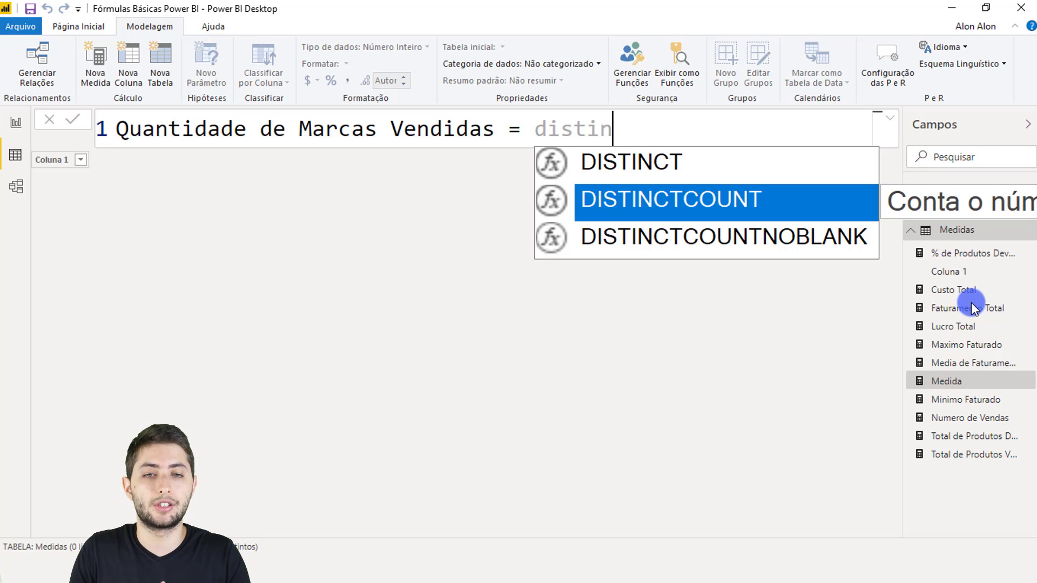
key(Tab)
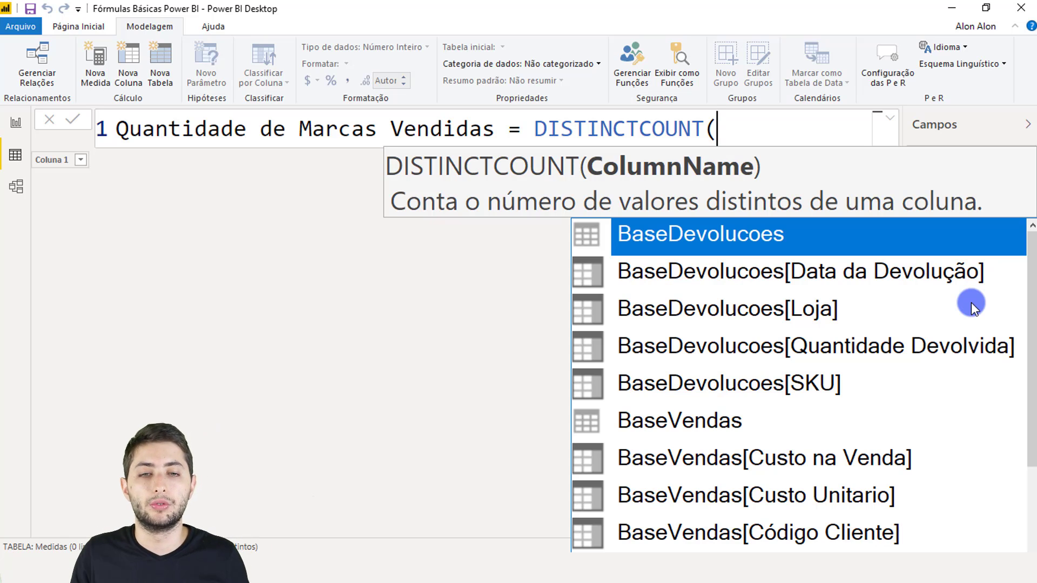
text(arca)
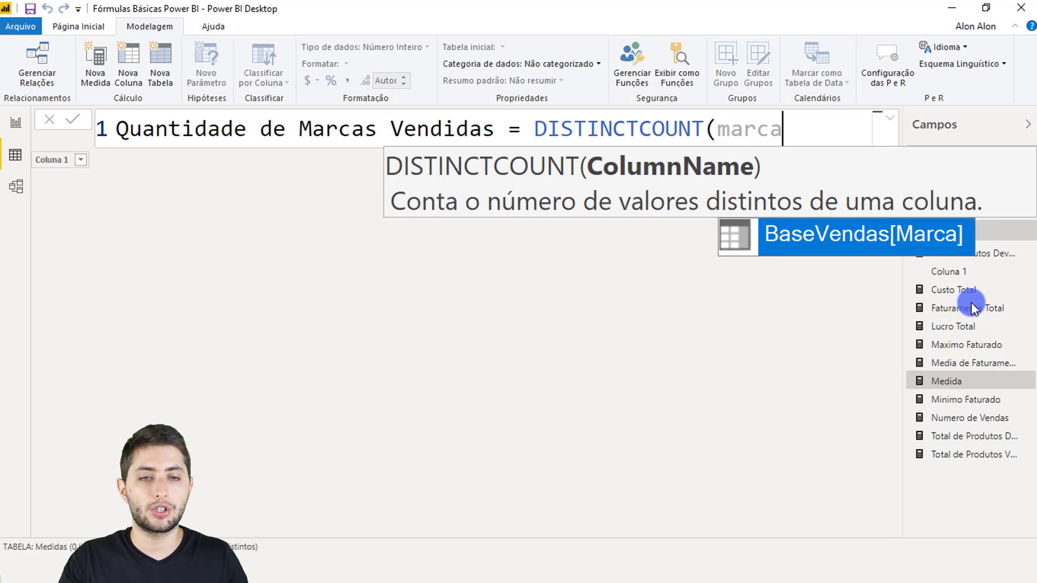
key(Tab)
text())
key(Return)
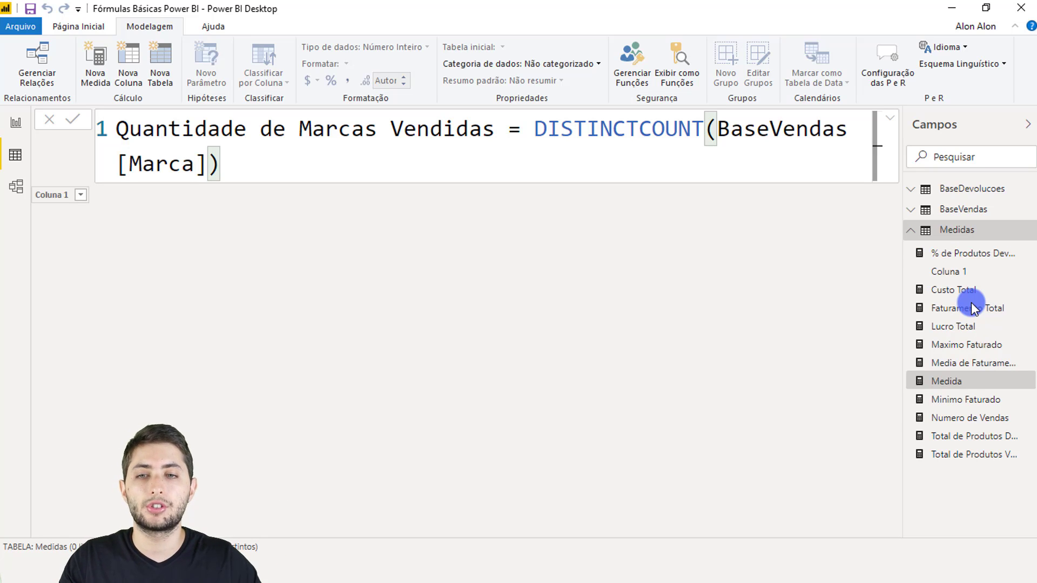
Step: Replace Numero de Vendas with the Quantidade de Marcas Vendidas measure in the report page's card
click(18, 123)
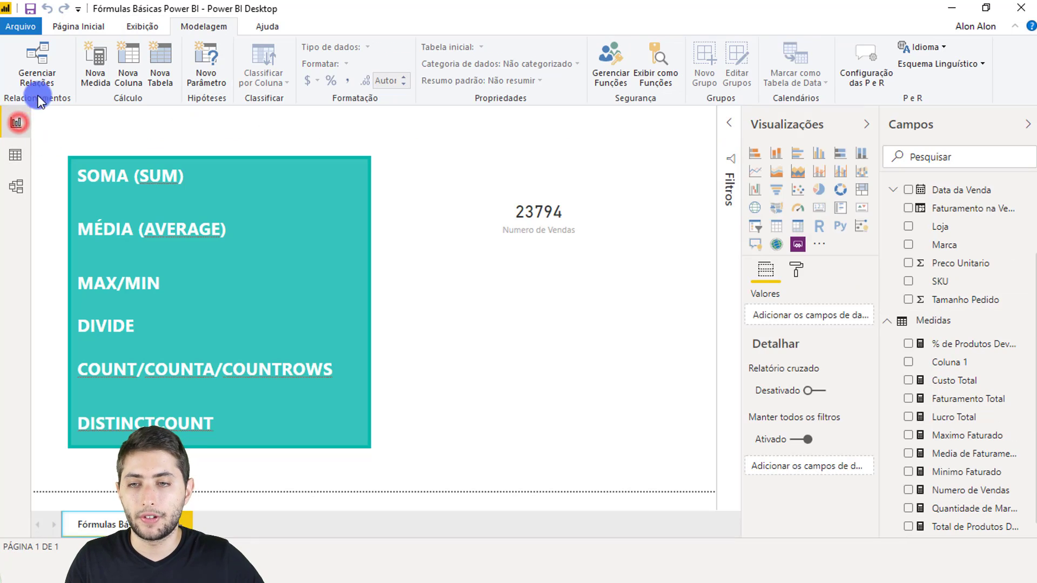
click(594, 224)
scroll(1004, 448, down, 1)
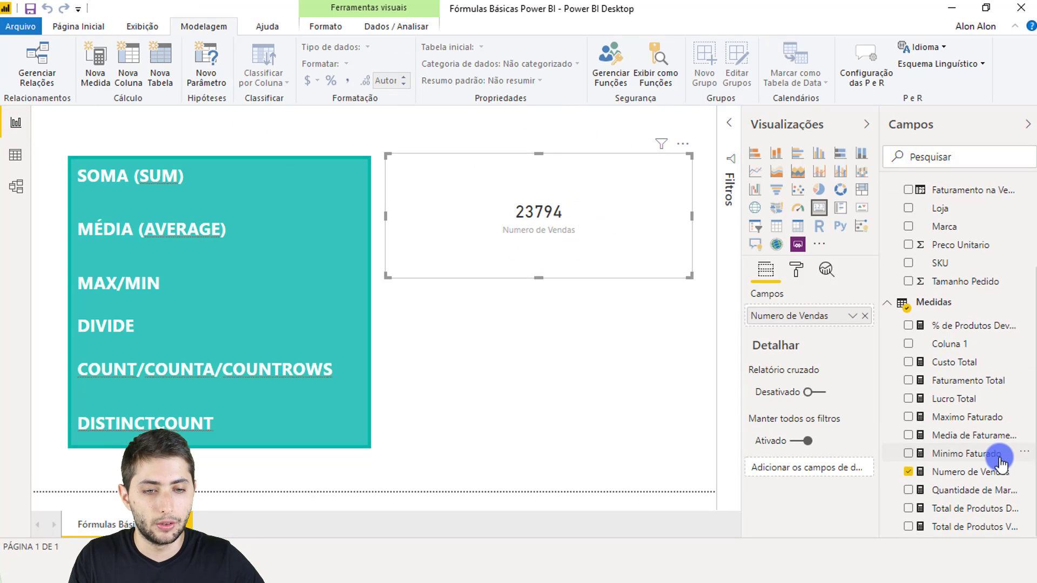
drag(880, 429, 852, 422)
click(980, 487)
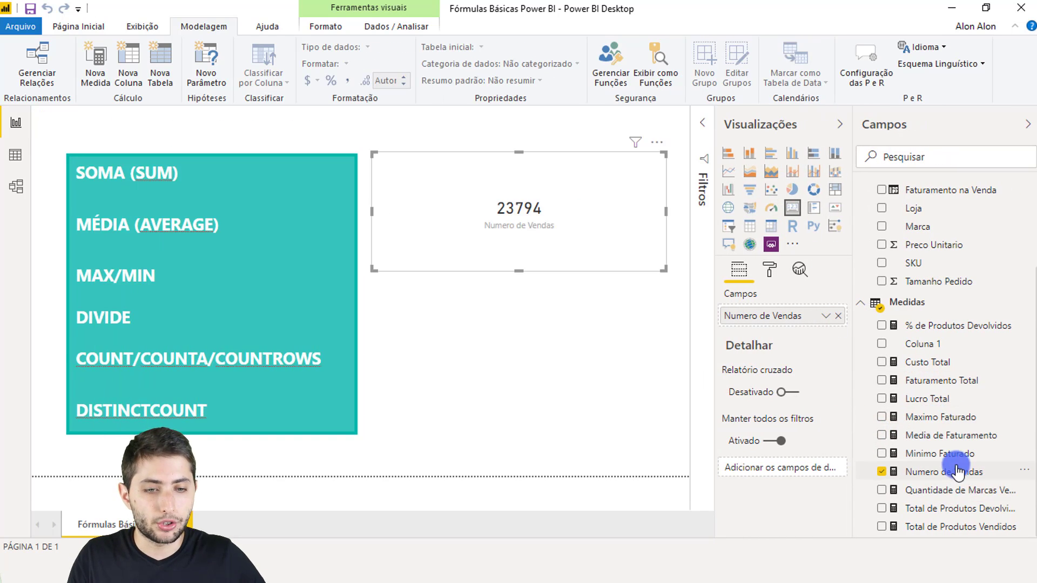
click(957, 492)
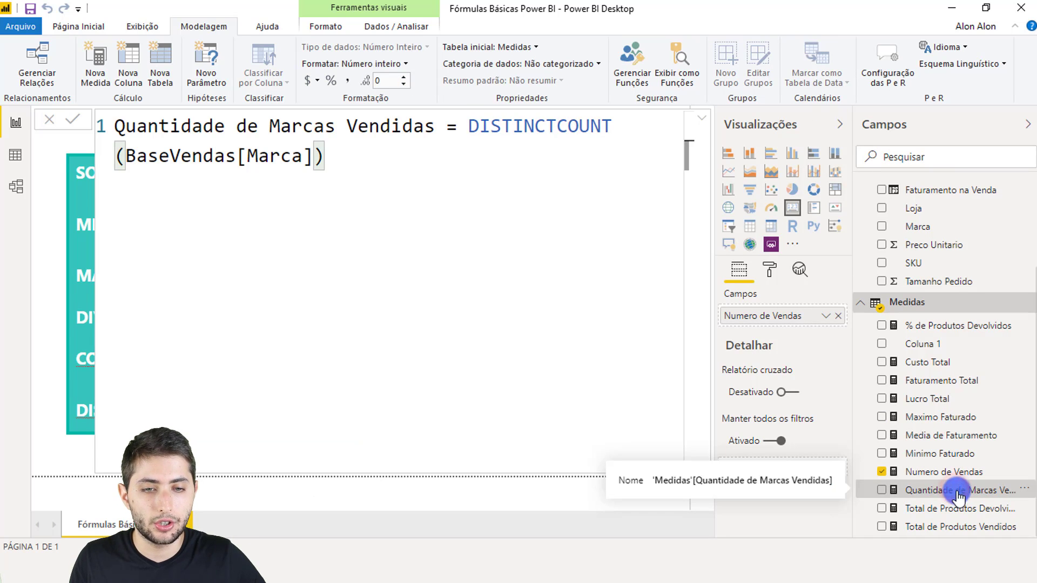
drag(959, 494, 797, 328)
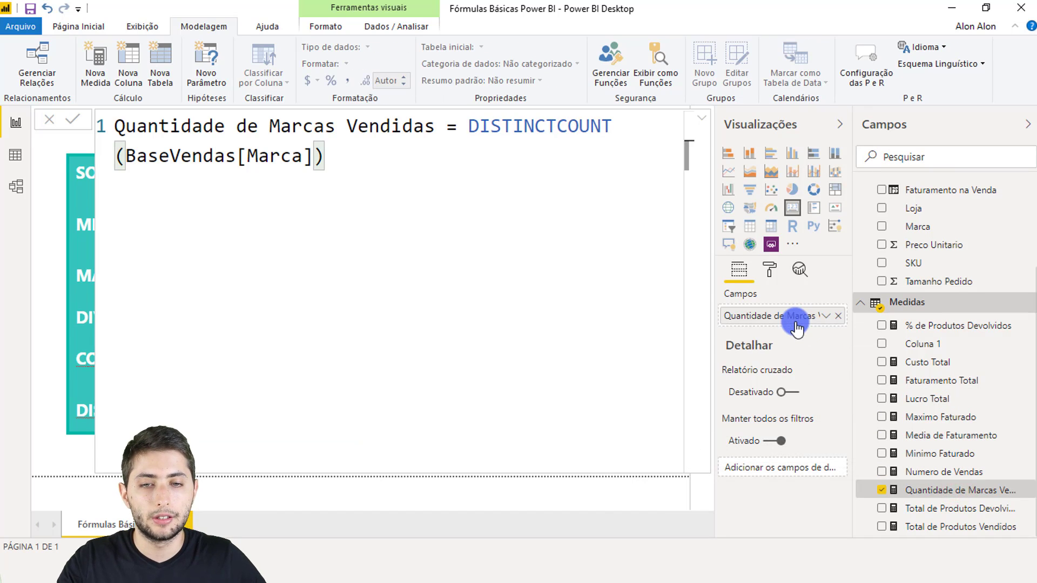
click(581, 292)
Step: Add a stacked column chart below the card showing Lucro Total by Loja
click(531, 246)
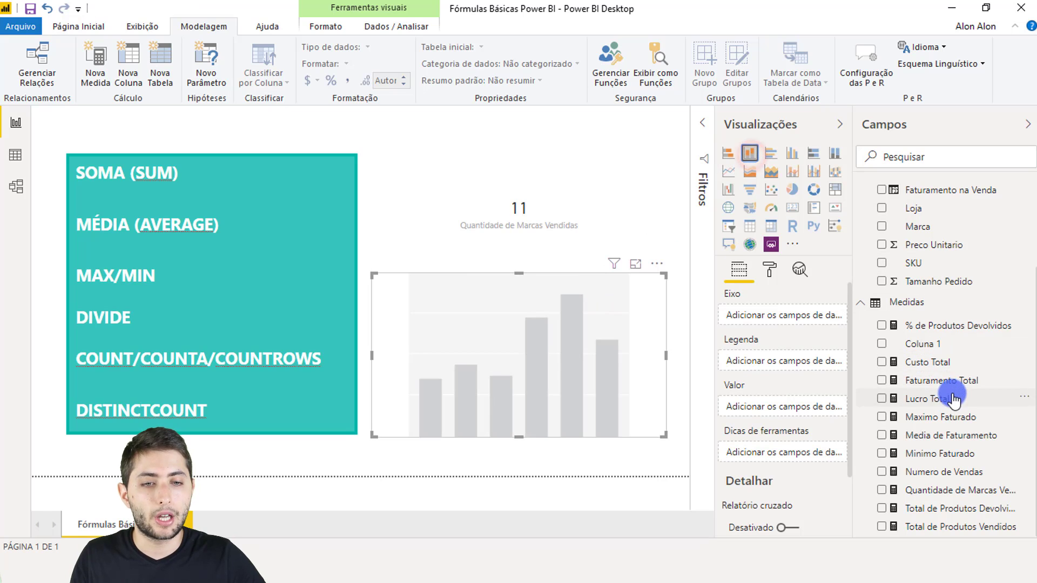
drag(952, 394, 815, 400)
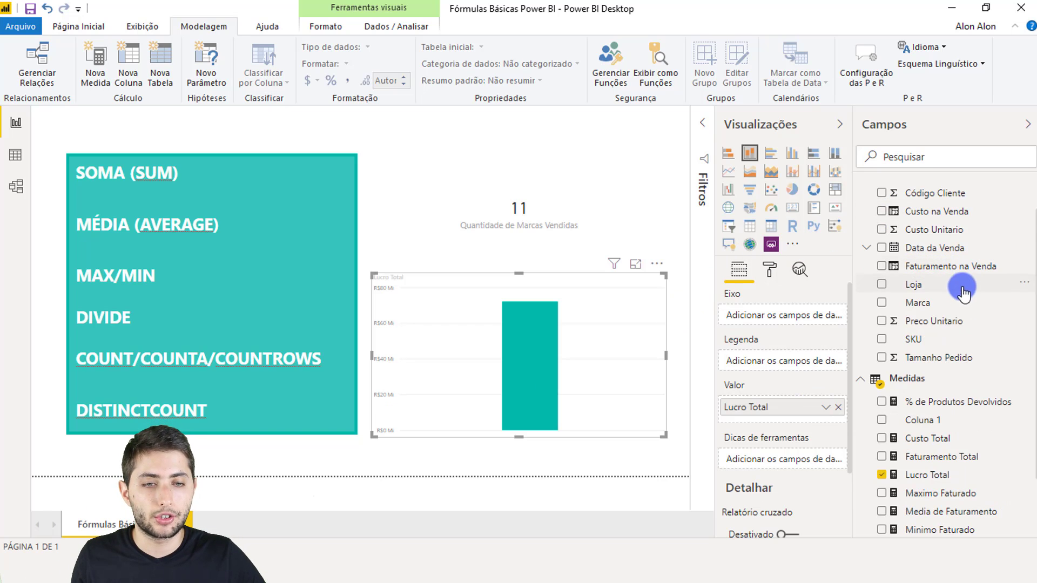
click(942, 284)
drag(940, 289, 806, 316)
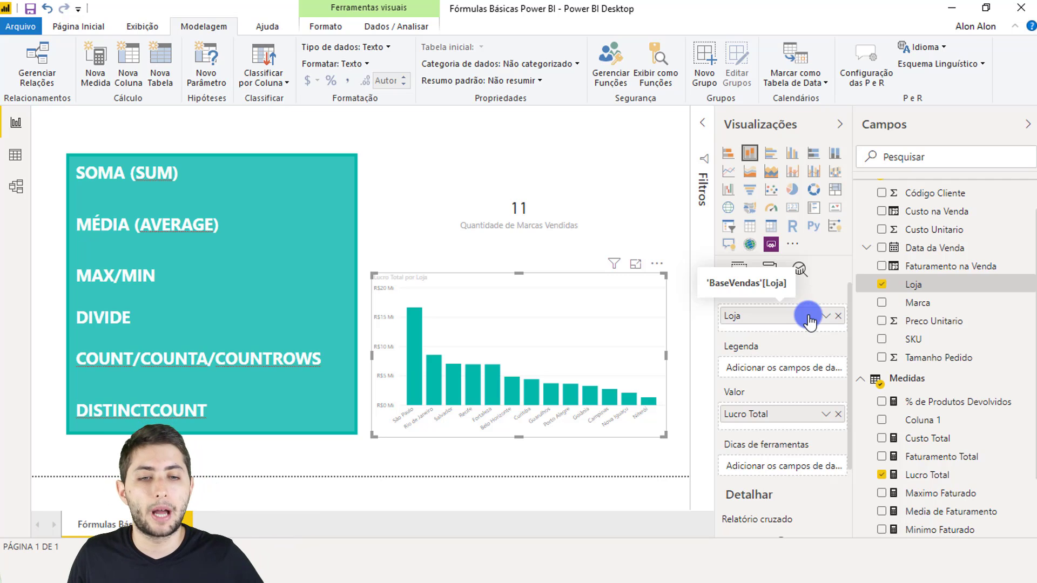
Step: Change the column chart's value to Maximo Faturado and its axis to Marca
click(838, 414)
scroll(927, 407, down, 2)
drag(951, 415, 813, 416)
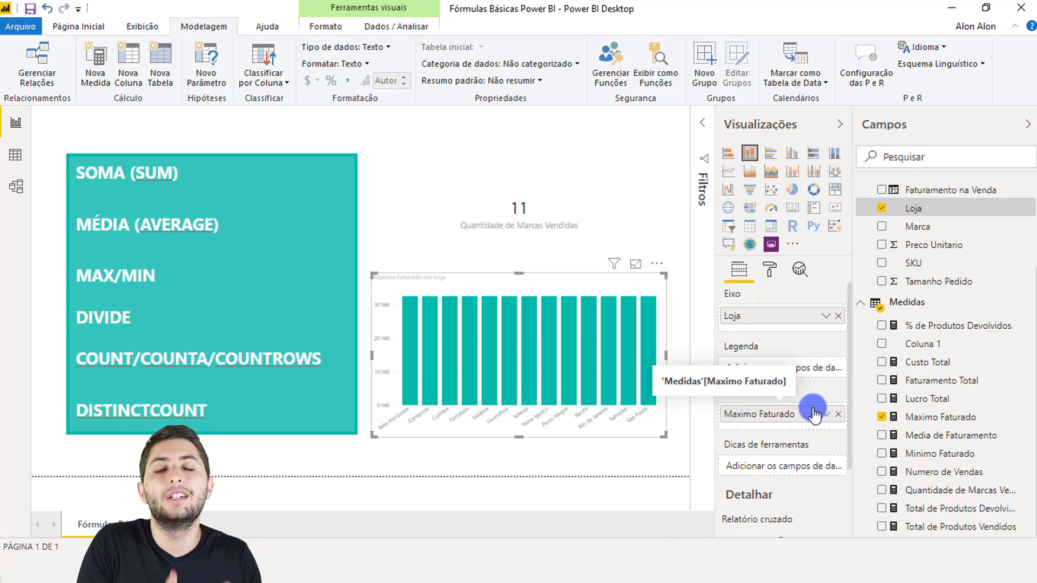
click(837, 315)
scroll(919, 308, up, 2)
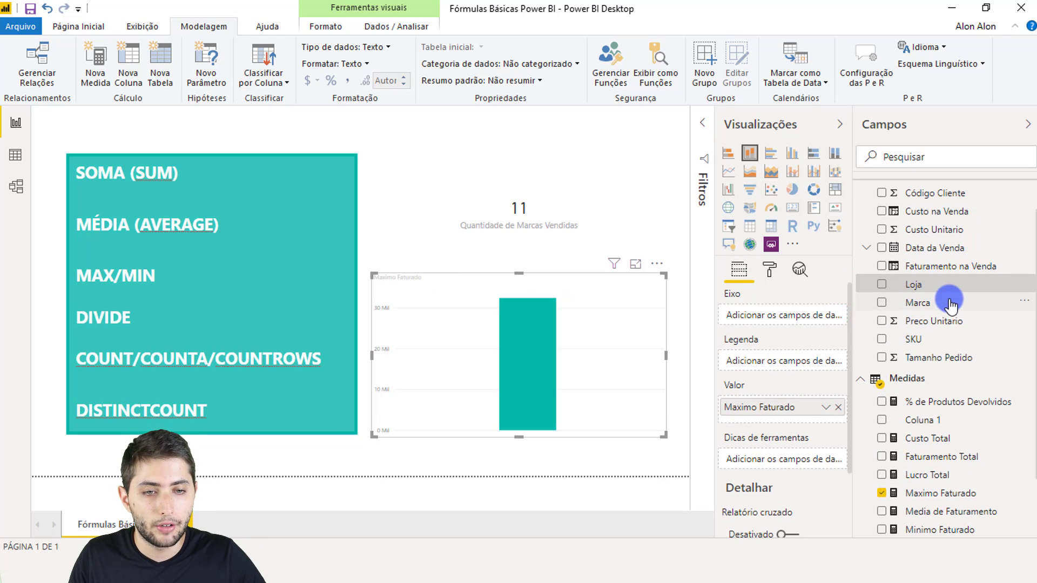
drag(948, 300, 821, 315)
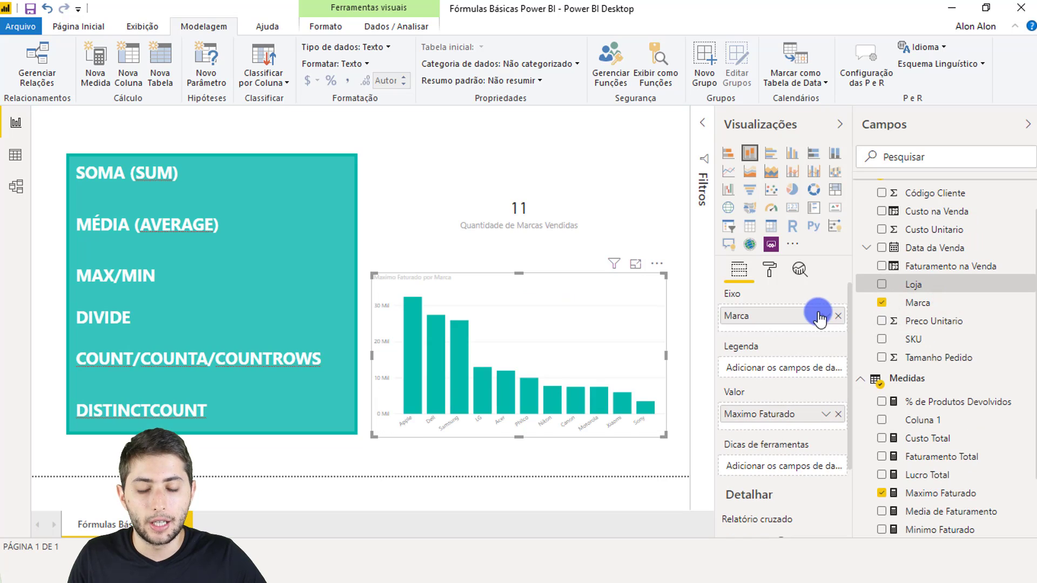
mouse_move(412, 336)
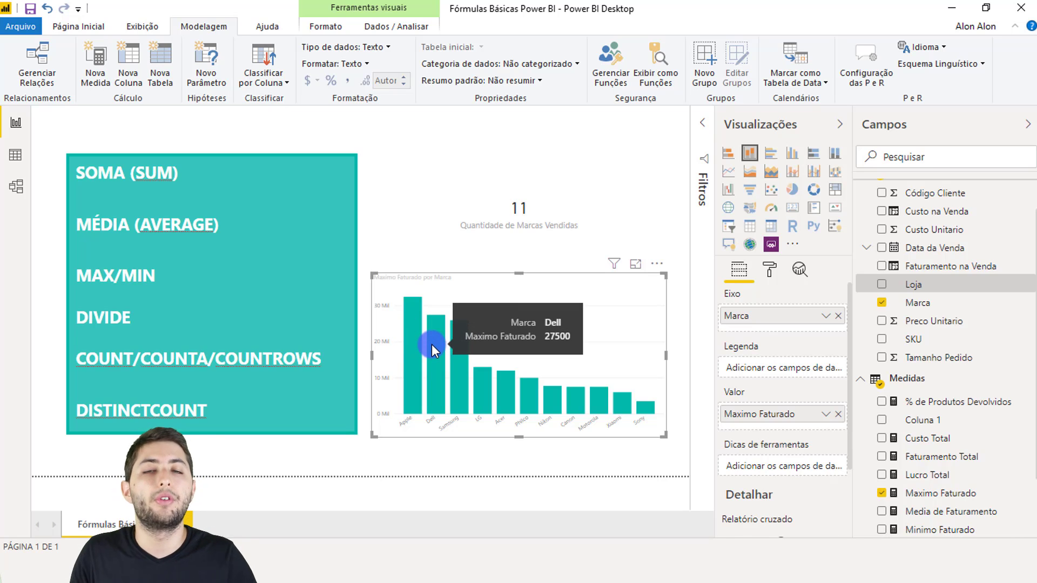
click(464, 226)
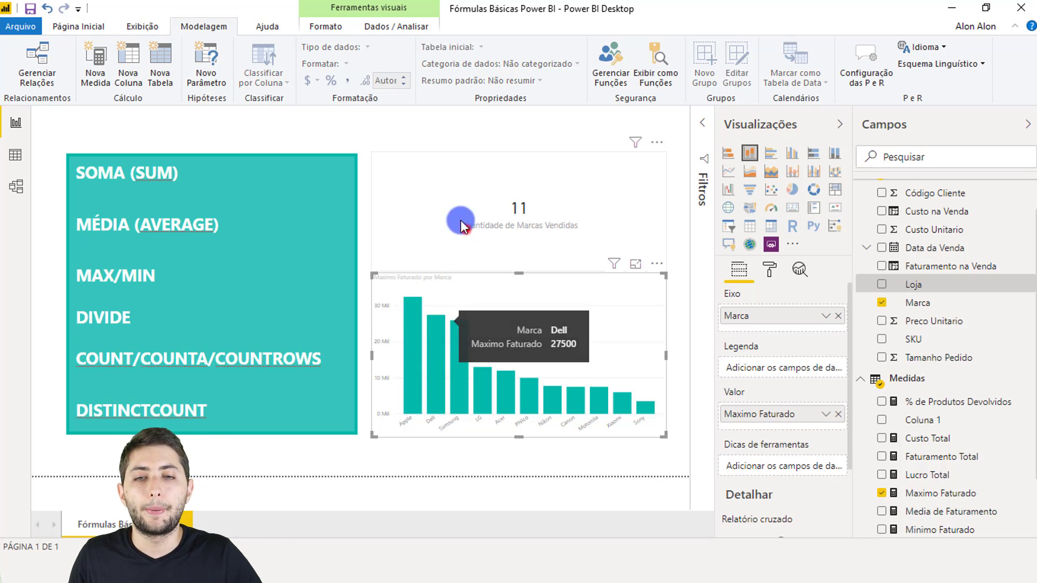
click(423, 121)
click(309, 139)
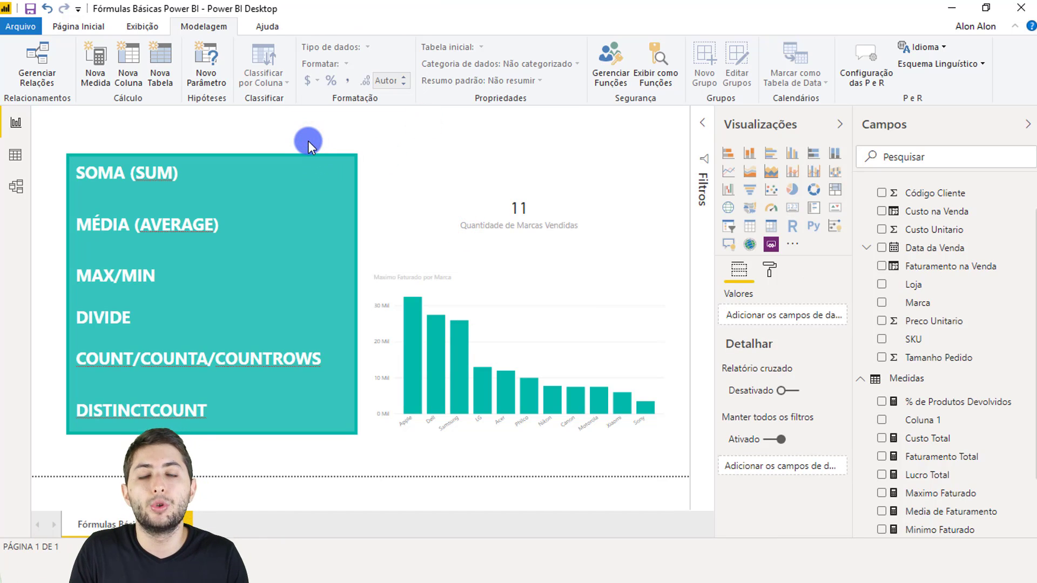
Step: Collapse the BaseVendas and Medidas field lists and leave nothing selected on the report page
click(552, 285)
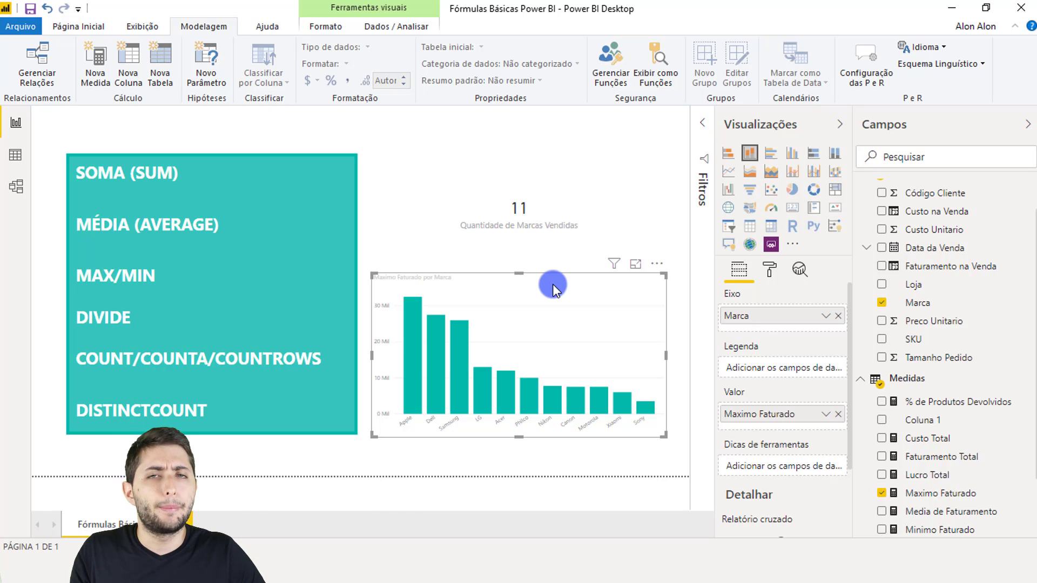
click(1027, 124)
click(1028, 126)
click(936, 233)
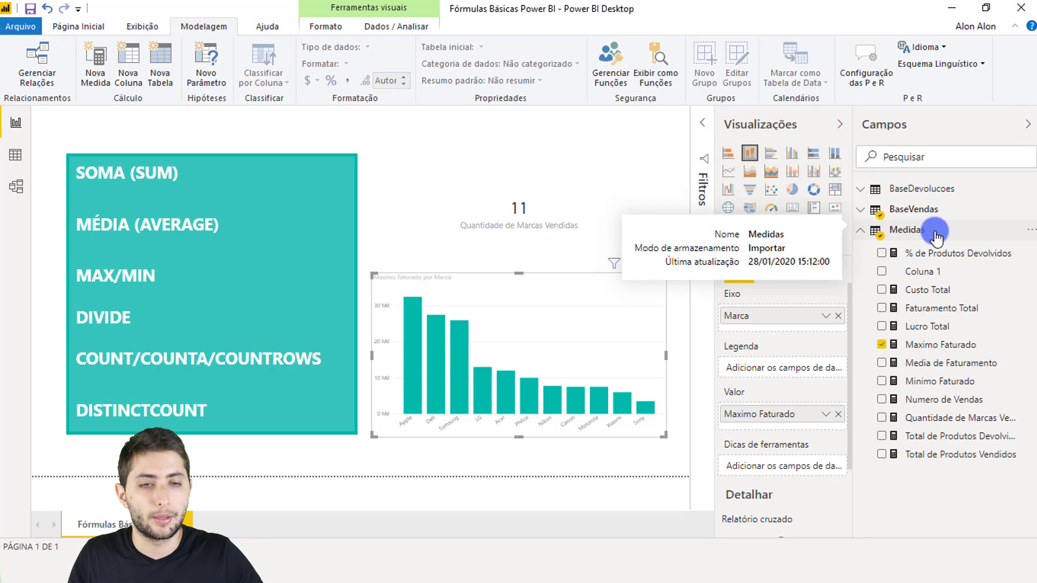
click(942, 189)
click(942, 189)
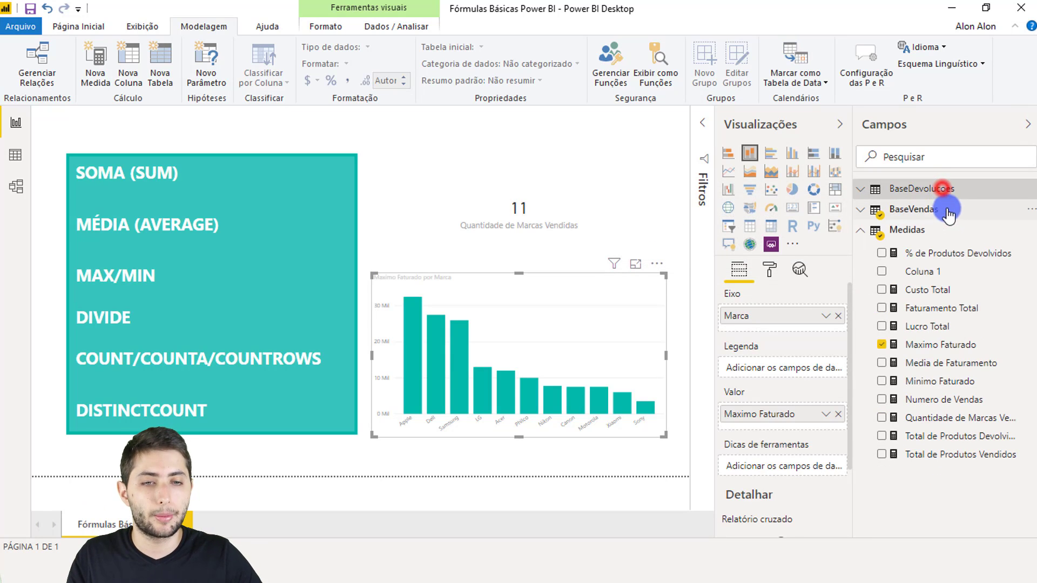
click(943, 229)
click(491, 127)
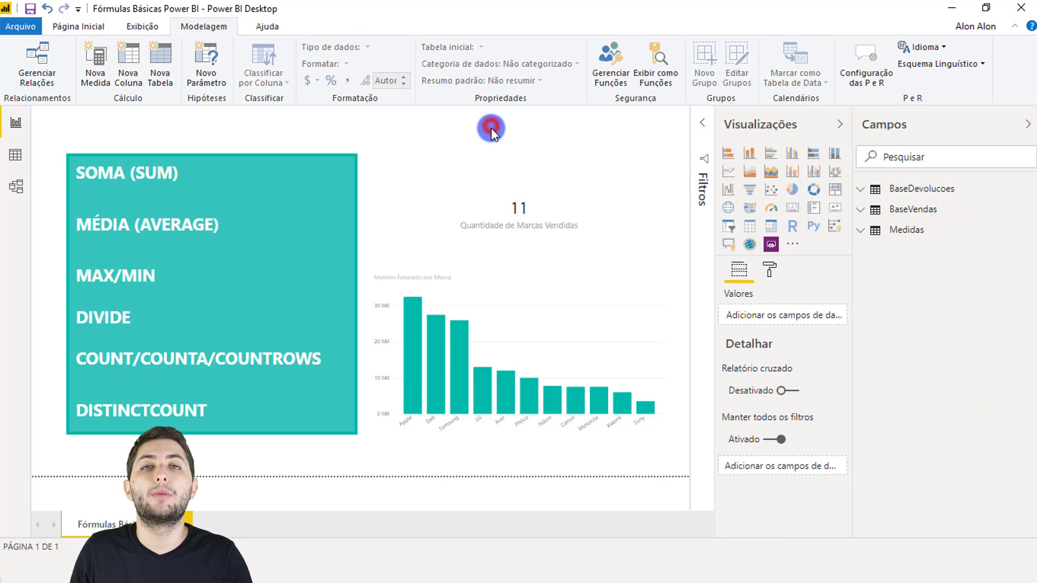